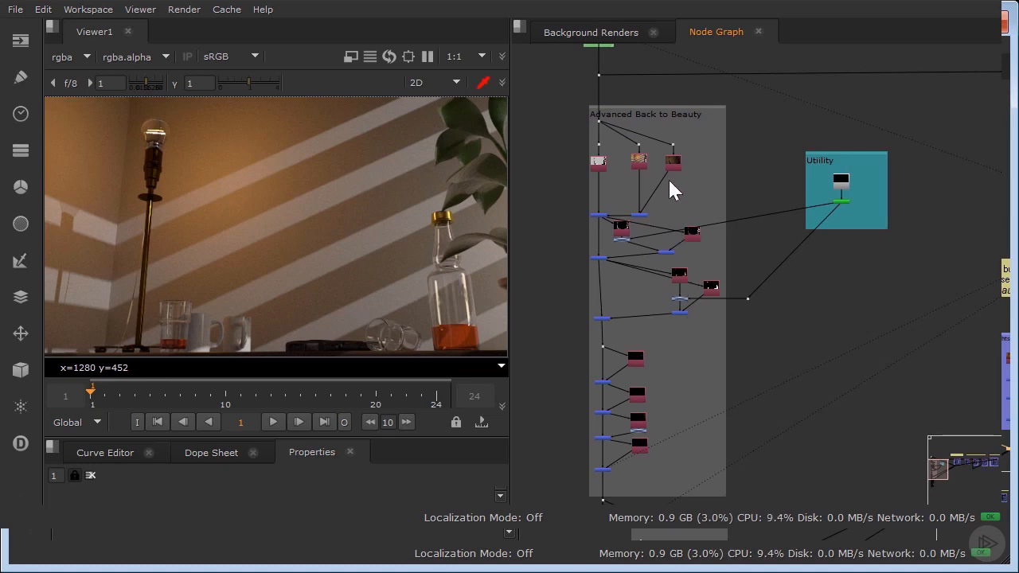
Look over the node graph from the Advanced Back to Beauty and Utility groups to the Lightselect Full Paradigm group.
{"action": "middle_click_drag", "start_coordinate": [705, 425], "coordinate": [725, 344]}
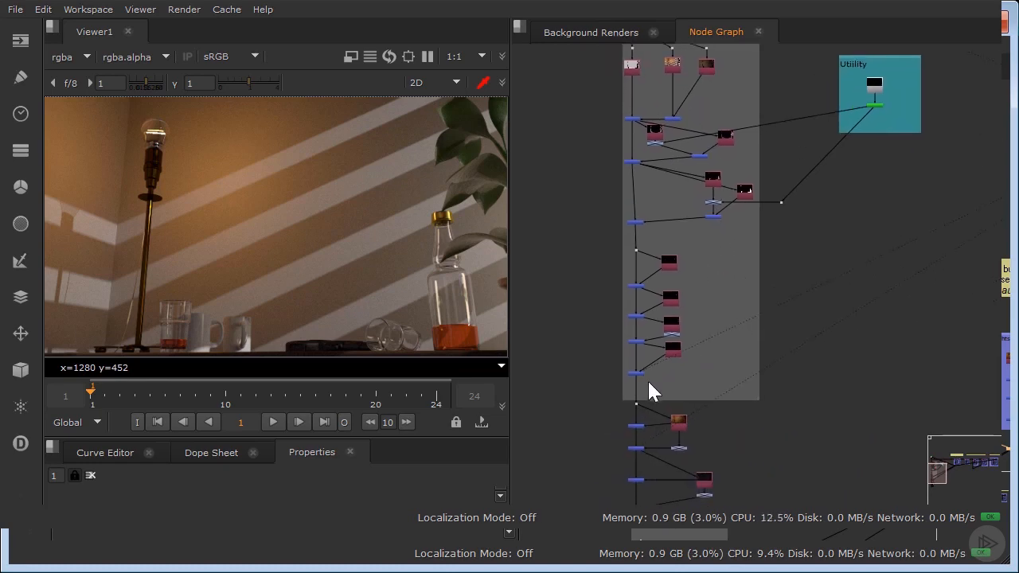
{"action": "scroll", "coordinate": [647, 380], "scroll_direction": "up", "scroll_amount": 3}
{"action": "scroll", "coordinate": [650, 201], "scroll_direction": "down", "scroll_amount": 5}
{"action": "middle_click_drag", "start_coordinate": [737, 170], "coordinate": [743, 245]}
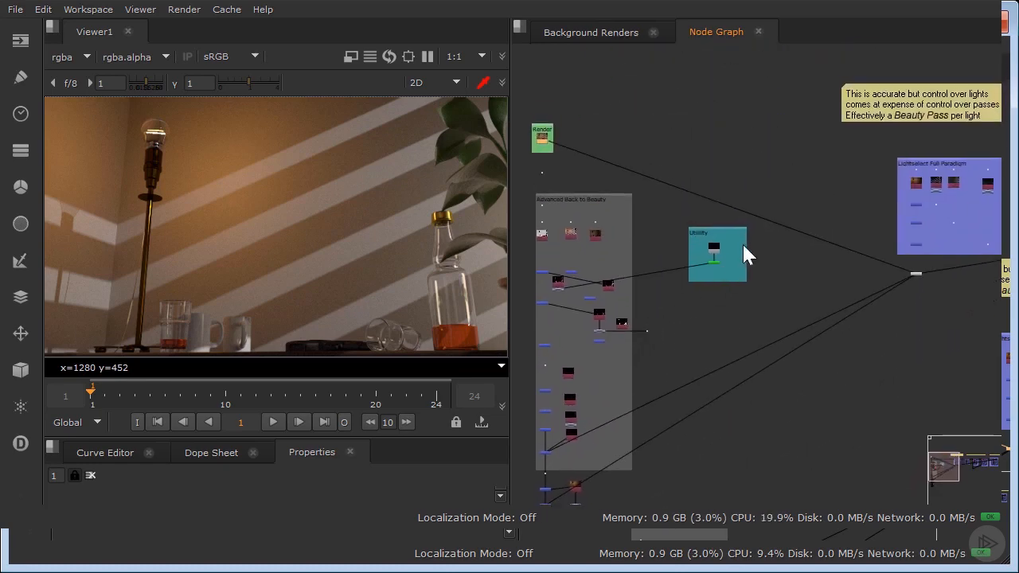
{"action": "middle_click_drag", "start_coordinate": [824, 215], "coordinate": [655, 255]}
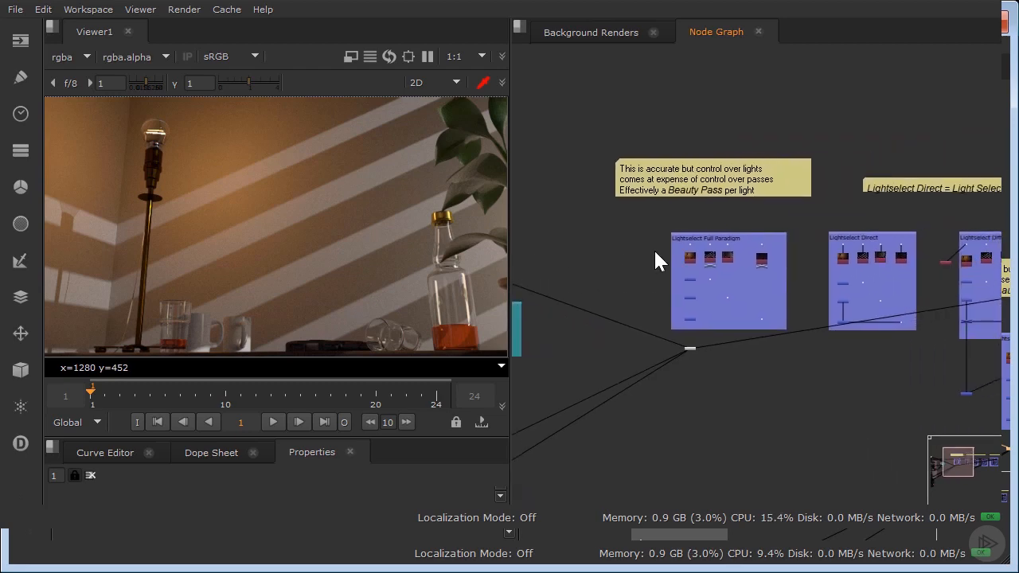
{"action": "middle_click_drag", "start_coordinate": [730, 246], "coordinate": [714, 269]}
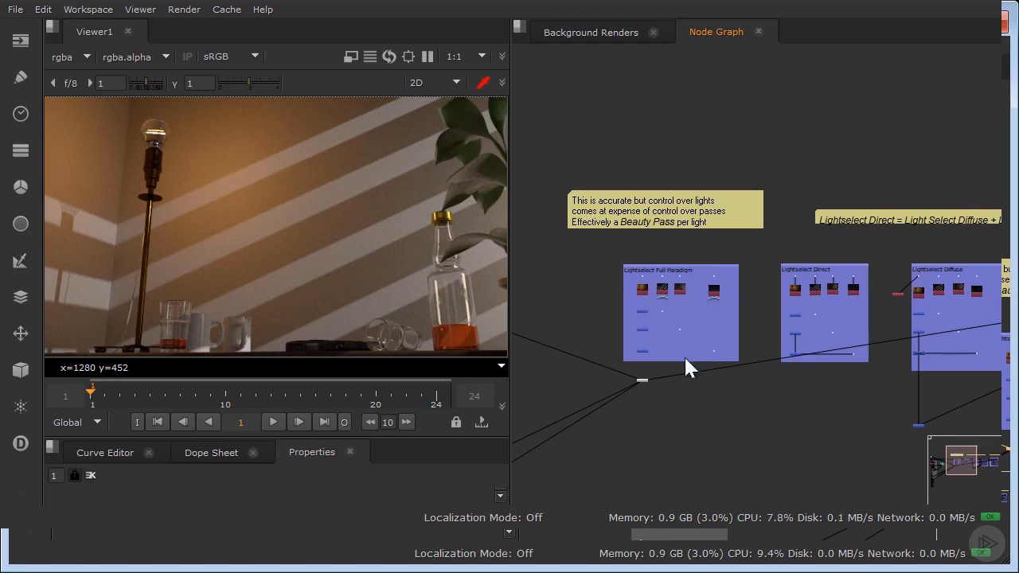
{"action": "scroll", "coordinate": [644, 366], "scroll_direction": "up", "scroll_amount": 3}
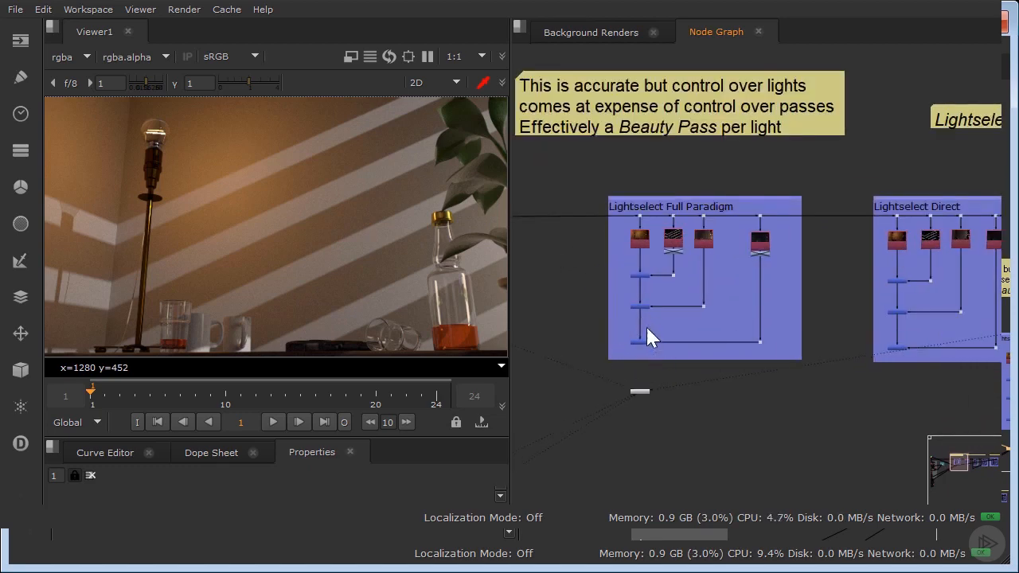
{"action": "middle_click_drag", "start_coordinate": [647, 337], "coordinate": [749, 371]}
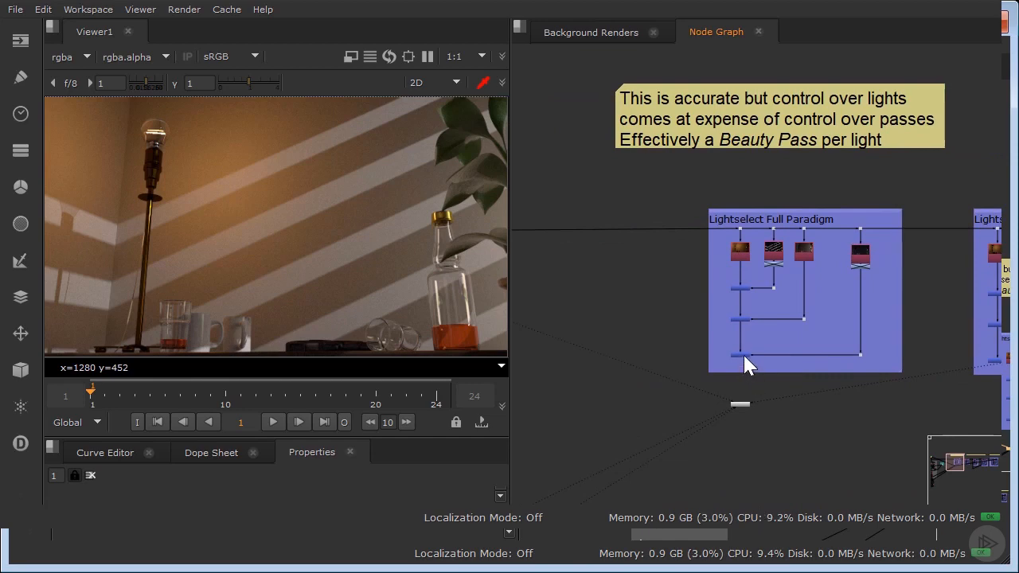
Inspect the alpha channel of the Lightselect Full Paradigm result in the viewer and return to the colour view.
{"action": "left_click", "coordinate": [743, 357], "text": "ctrl+shift"}
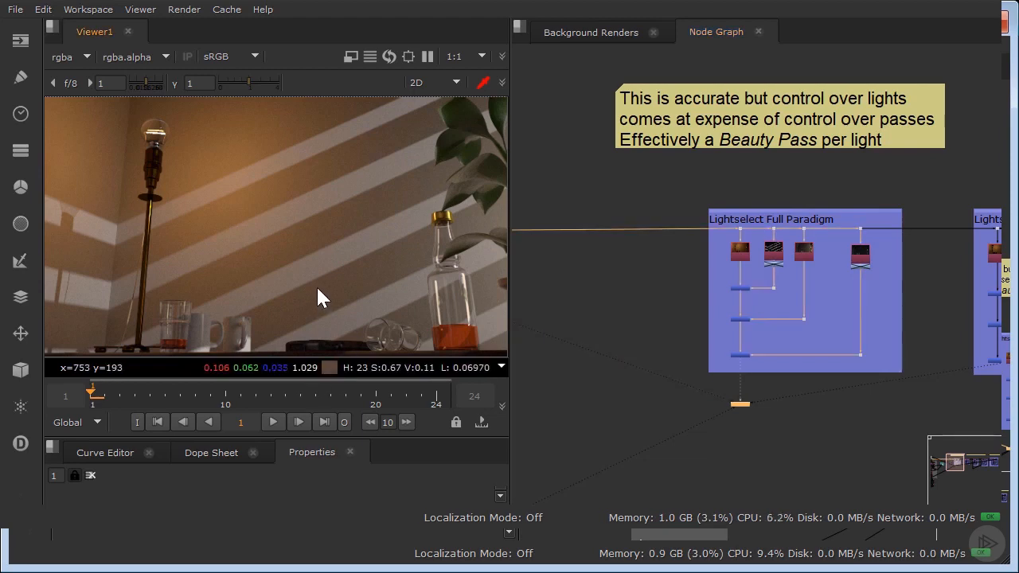
{"action": "key", "text": "a"}
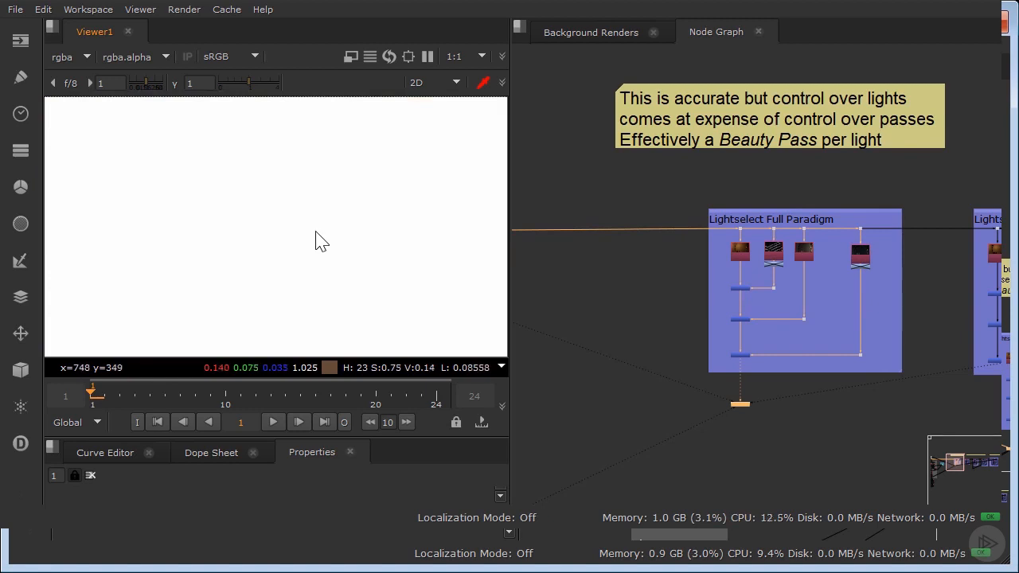
{"action": "key", "text": "a"}
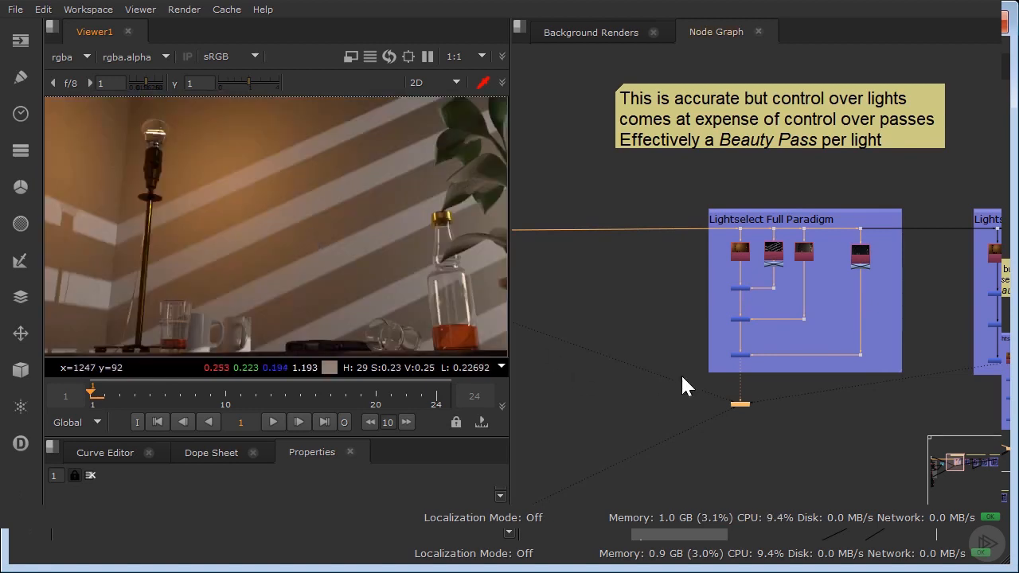
Add a Copy node beside the Lightselect Full Paradigm group and close its properties.
{"action": "left_click", "coordinate": [672, 318]}
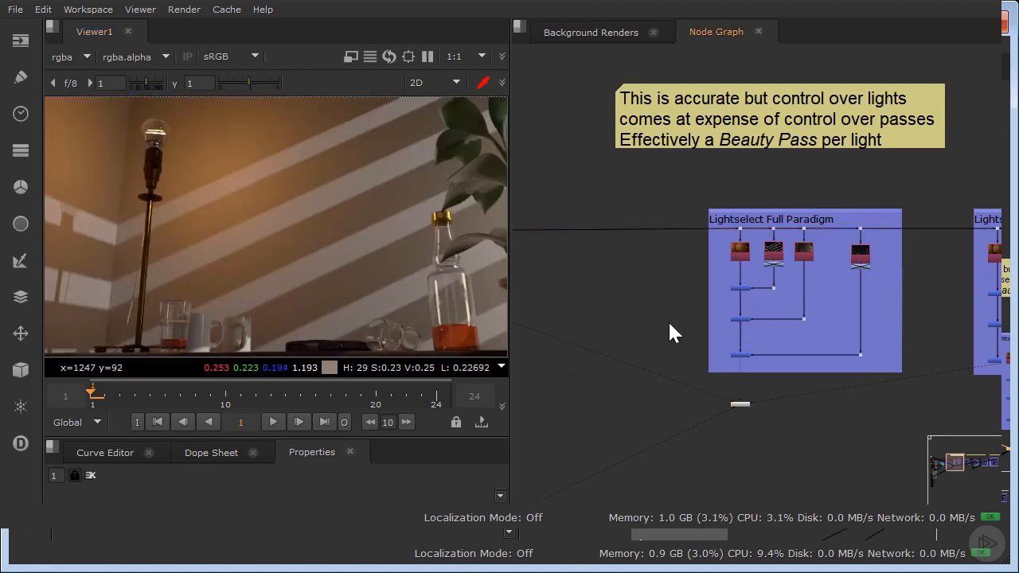
{"action": "key", "text": "Tab"}
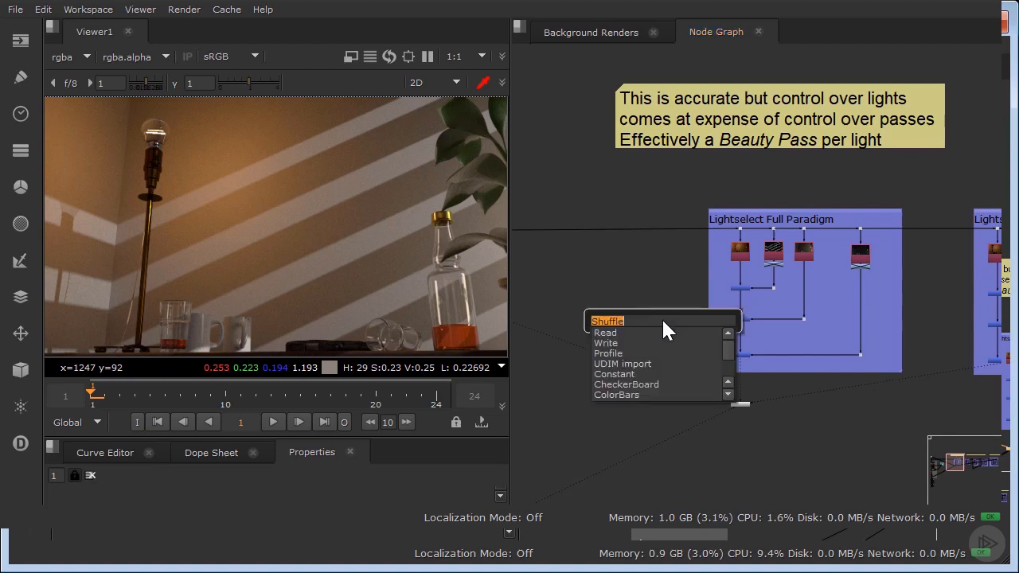
{"action": "type", "text": "coppy"}
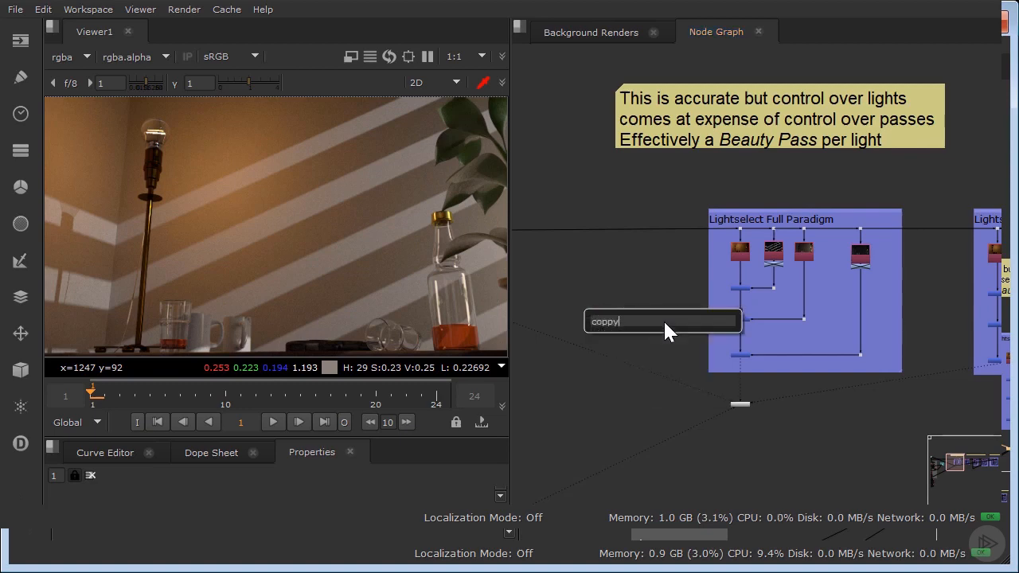
{"action": "key", "text": "BackSpace"}
{"action": "key", "text": "BackSpace"}
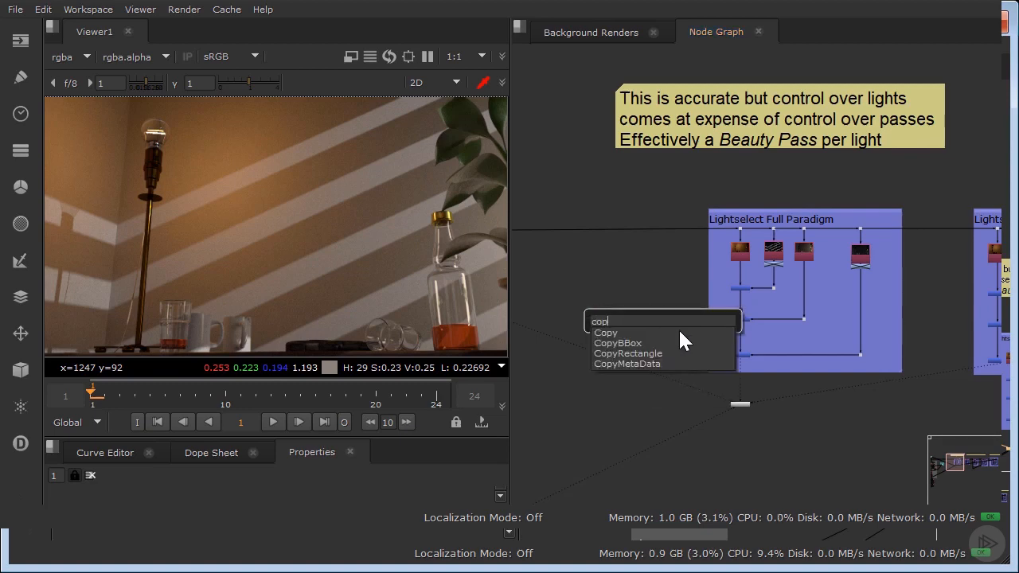
{"action": "key", "text": "Return"}
{"action": "left_click_drag", "start_coordinate": [575, 271], "coordinate": [456, 241]}
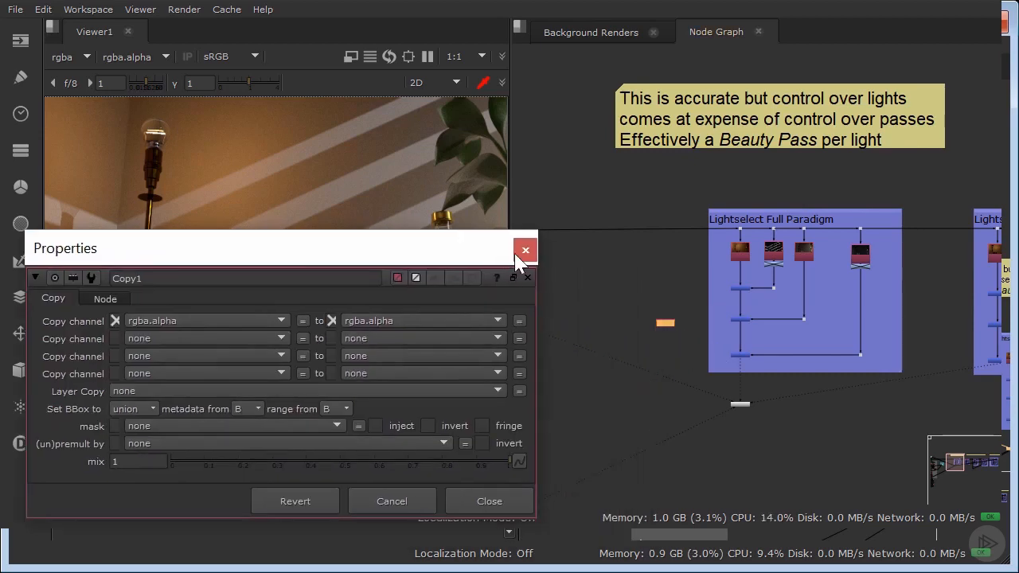
{"action": "left_click", "coordinate": [528, 250]}
Connect the Copy node to the last Plus node and to a new dot inserted on the incoming render line.
{"action": "scroll", "coordinate": [654, 323], "scroll_direction": "up", "scroll_amount": 5}
{"action": "left_click_drag", "start_coordinate": [673, 330], "coordinate": [815, 386]}
{"action": "left_click", "coordinate": [630, 222]}
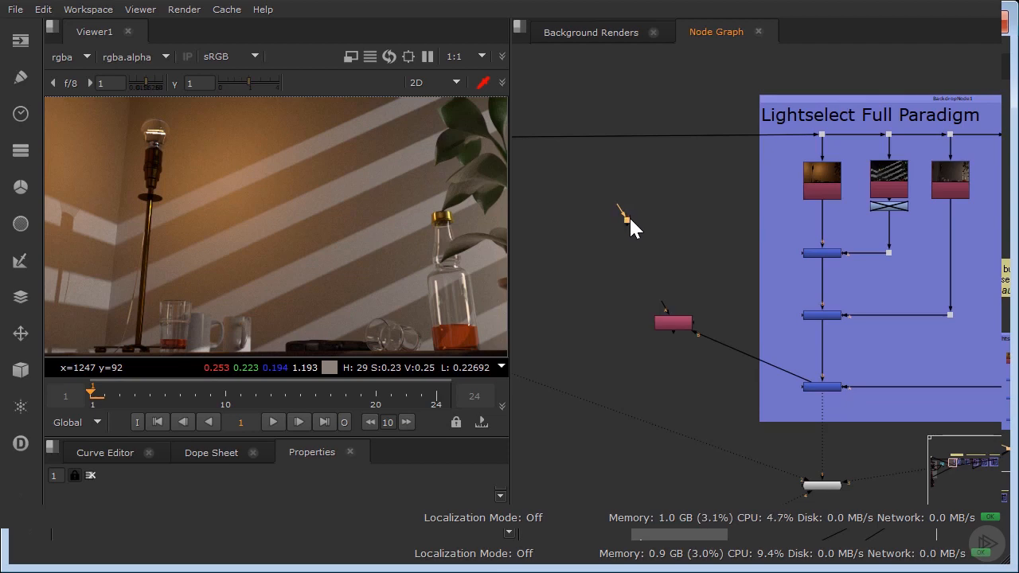
{"action": "left_click_drag", "start_coordinate": [627, 220], "coordinate": [658, 138]}
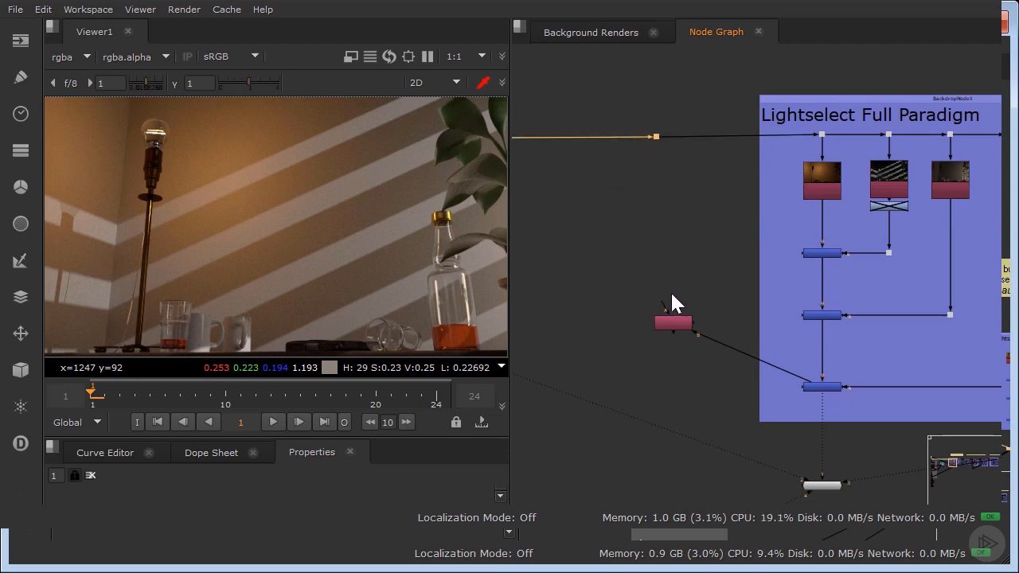
{"action": "left_click_drag", "start_coordinate": [663, 299], "coordinate": [659, 137]}
{"action": "left_click_drag", "start_coordinate": [678, 326], "coordinate": [683, 417]}
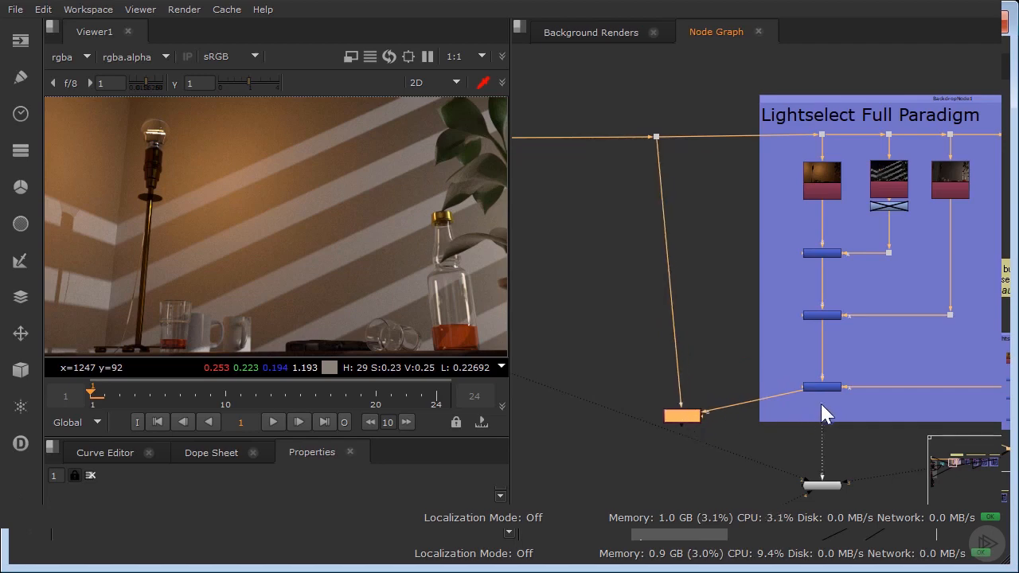
Switch the viewer to the Copy node's output and compare it back and forth with the other viewer input.
{"action": "left_click_drag", "start_coordinate": [821, 405], "coordinate": [674, 416]}
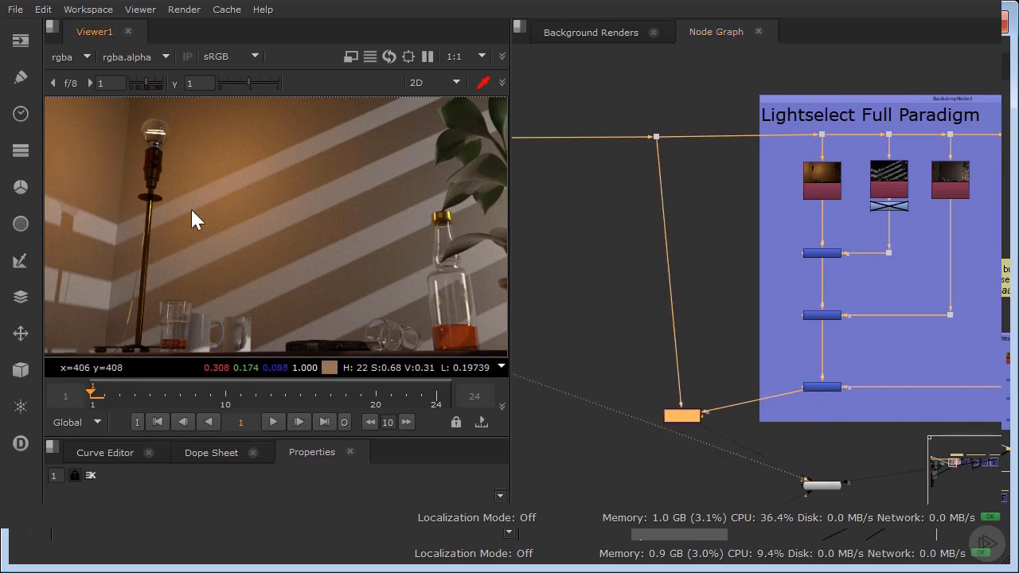
{"action": "left_click", "coordinate": [785, 220]}
{"action": "key", "text": "1"}
{"action": "key", "text": "2"}
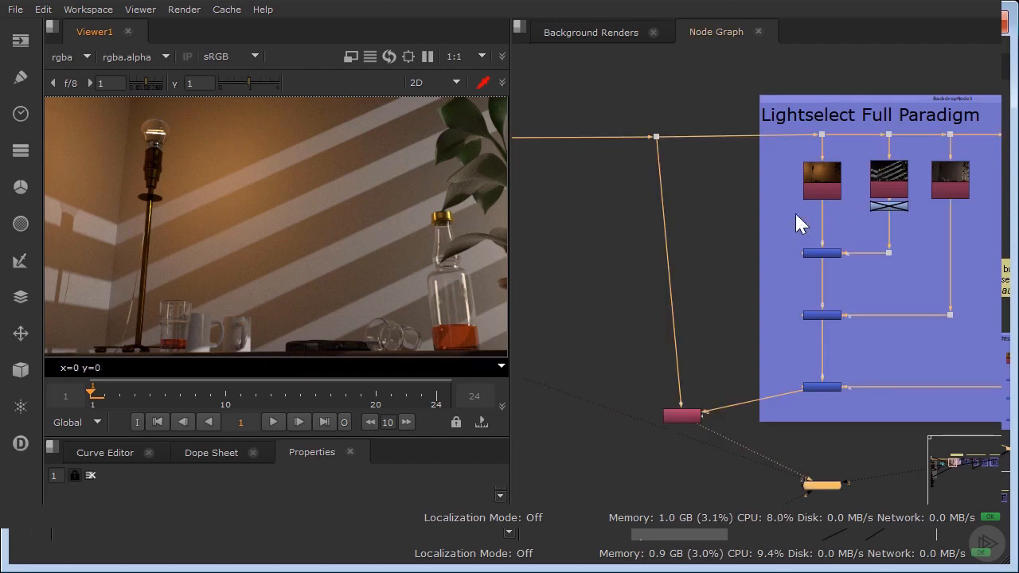
{"action": "key", "text": "1"}
{"action": "key", "text": "2"}
{"action": "key", "text": "1"}
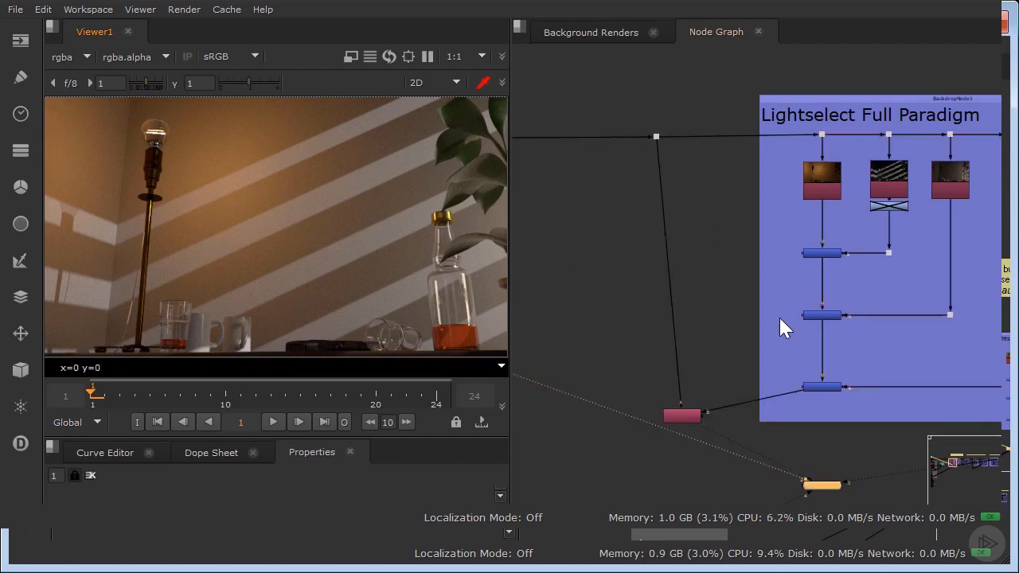
Delete the Copy node and its dot, and compare the last Plus node's result with the other viewer input.
{"action": "left_click_drag", "start_coordinate": [578, 104], "coordinate": [729, 473]}
{"action": "key", "text": "Delete"}
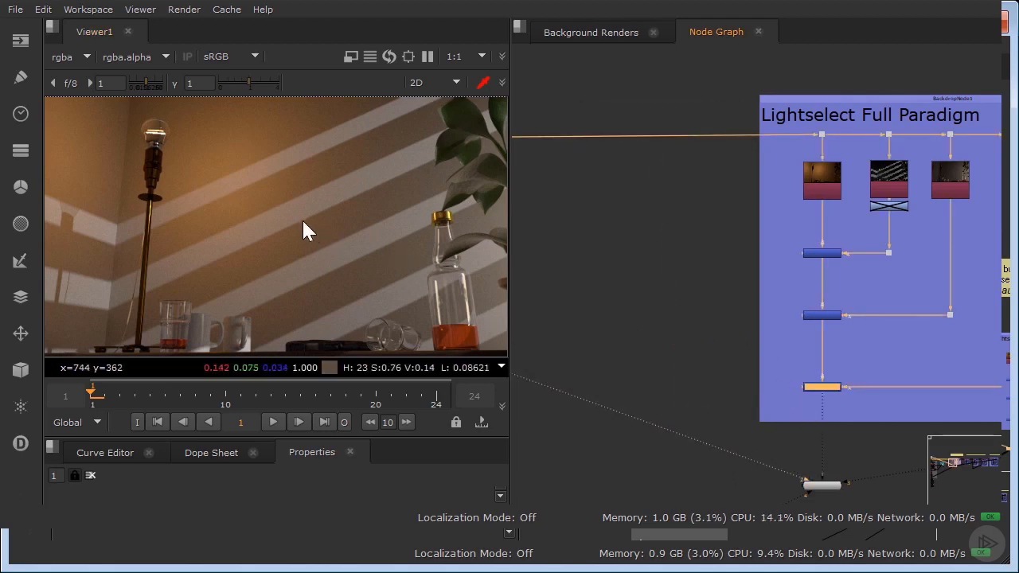
{"action": "key", "text": "1"}
{"action": "key", "text": "2"}
{"action": "key", "text": "1"}
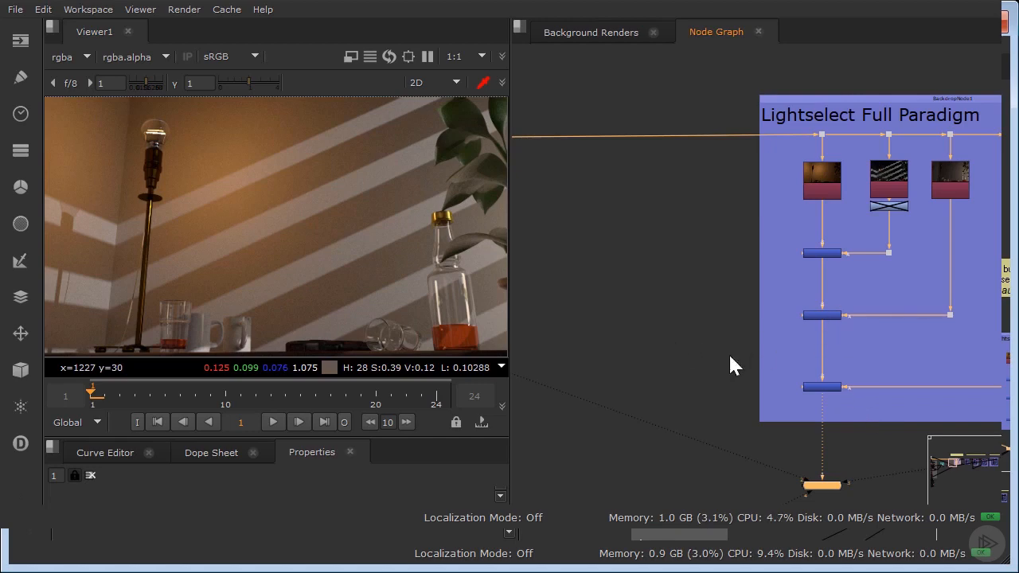
Disable and re-enable the Plus6, Plus12 and Plus13 nodes one after another in the Lightselect Full Paradigm group.
{"action": "key", "text": "f"}
{"action": "scroll", "coordinate": [626, 356], "scroll_direction": "up", "scroll_amount": 2}
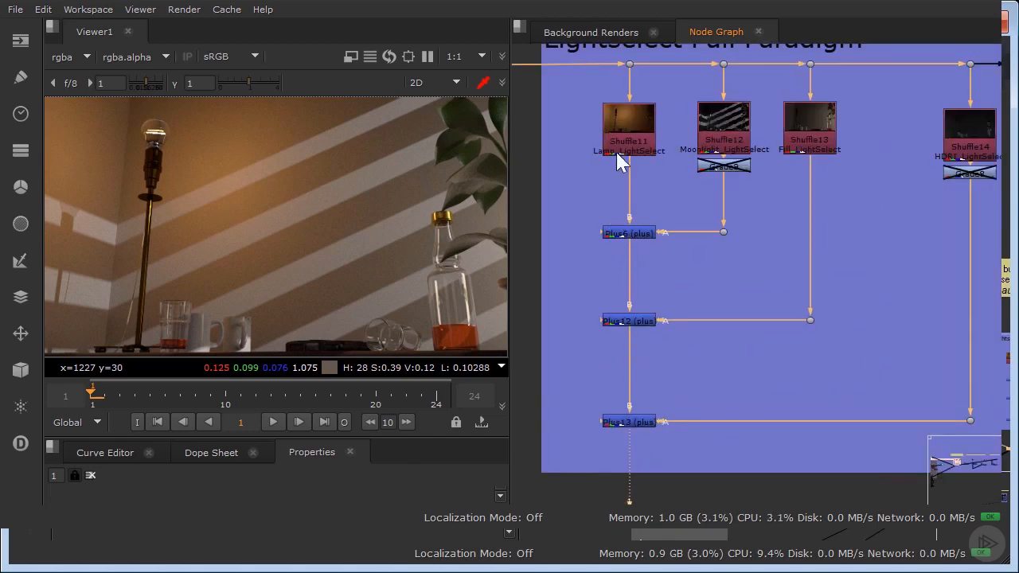
{"action": "left_click", "coordinate": [627, 234]}
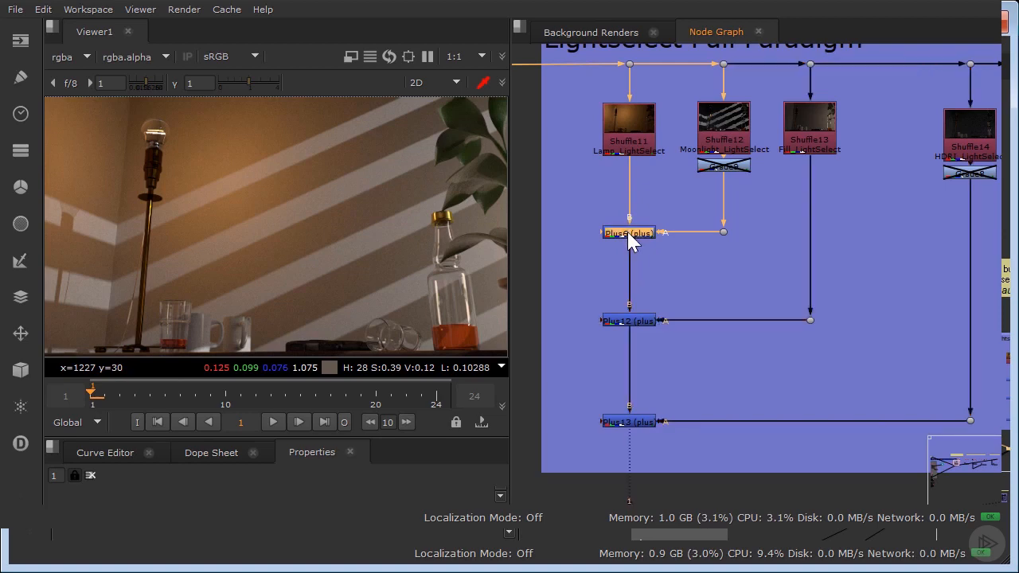
{"action": "key", "text": "d"}
{"action": "key", "text": "d"}
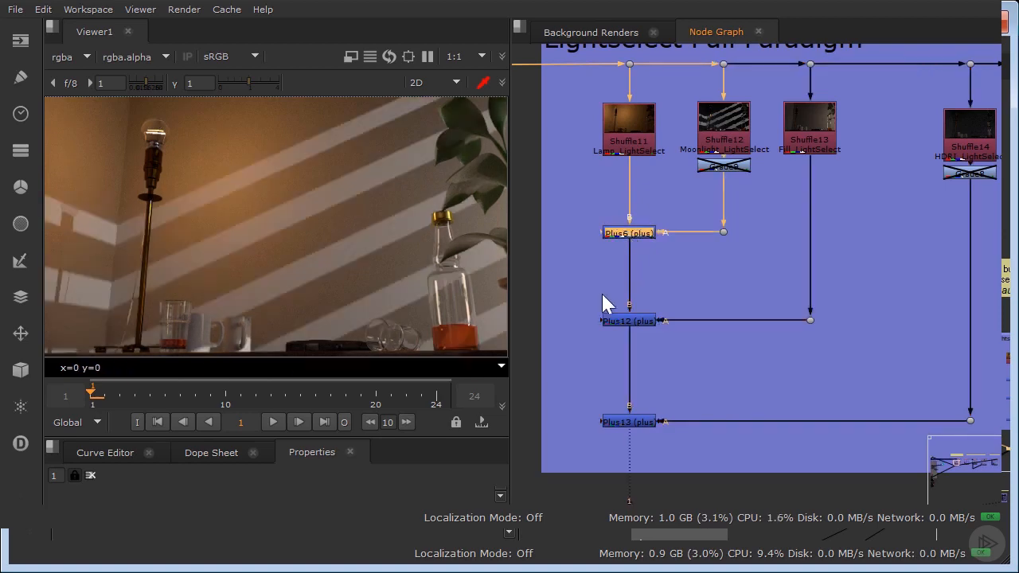
{"action": "left_click", "coordinate": [621, 321]}
{"action": "key", "text": "d"}
{"action": "key", "text": "d"}
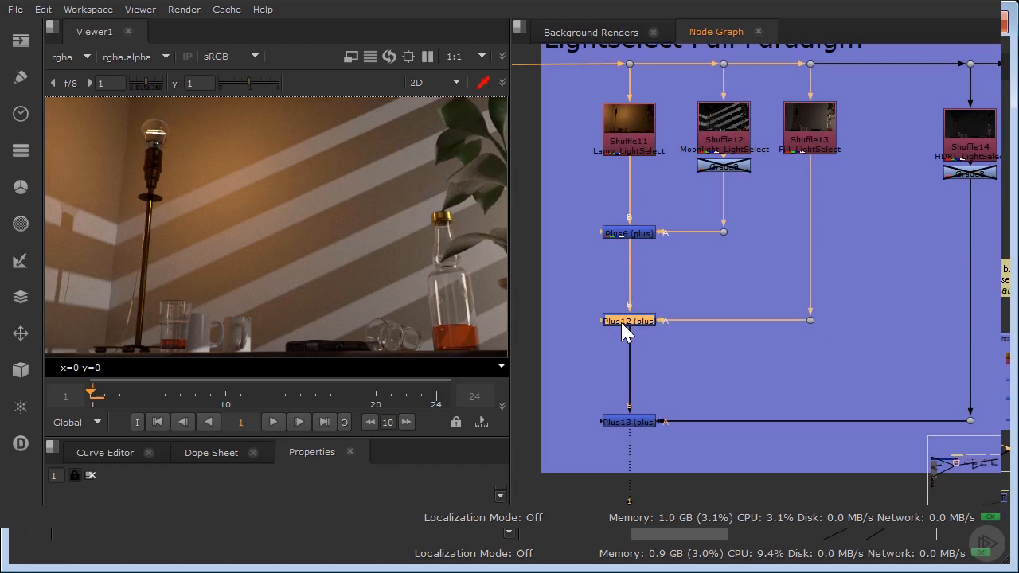
{"action": "left_click", "coordinate": [633, 422]}
{"action": "key", "text": "d"}
{"action": "key", "text": "d"}
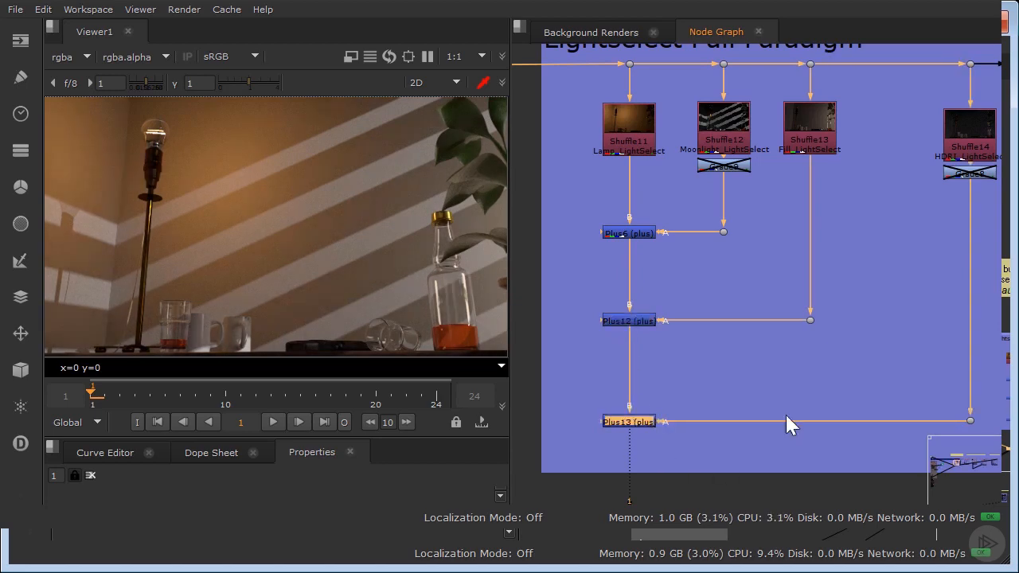
View the Lamp, Moonlight, Fill and HDRI LightSelect passes one by one from their Shuffle nodes.
{"action": "left_click", "coordinate": [641, 140]}
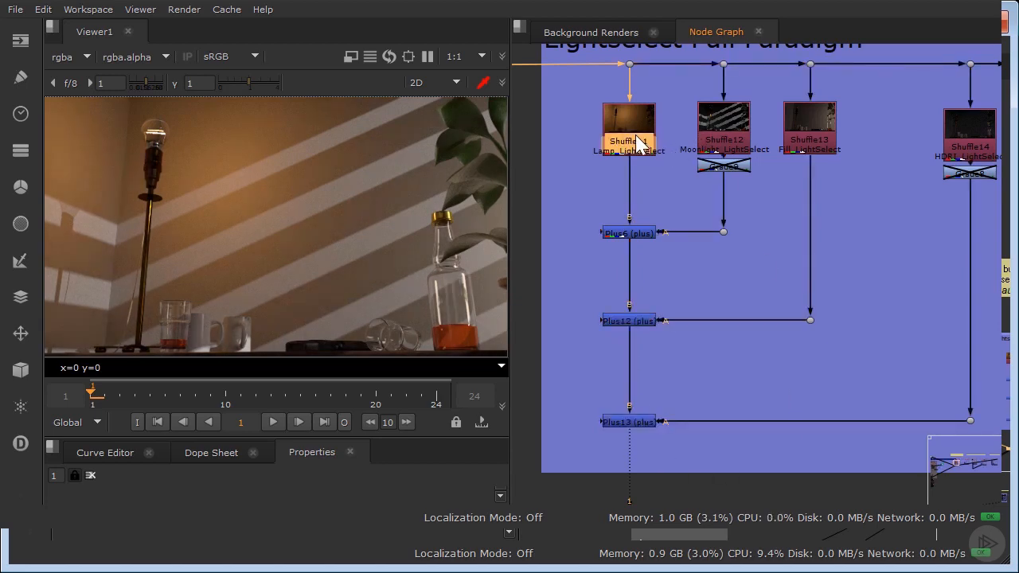
{"action": "key", "text": "1"}
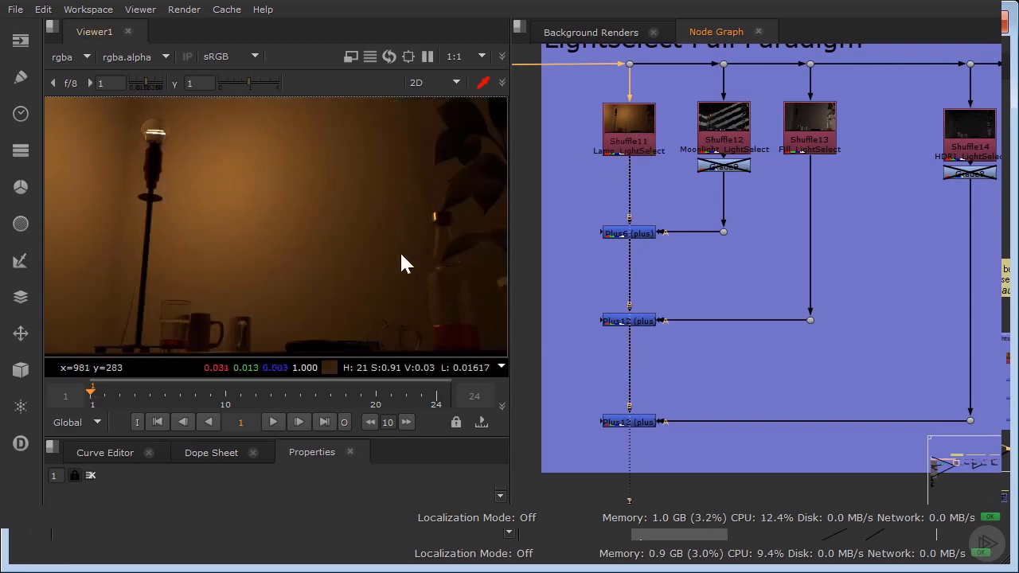
{"action": "left_click", "coordinate": [736, 127]}
{"action": "key", "text": "1"}
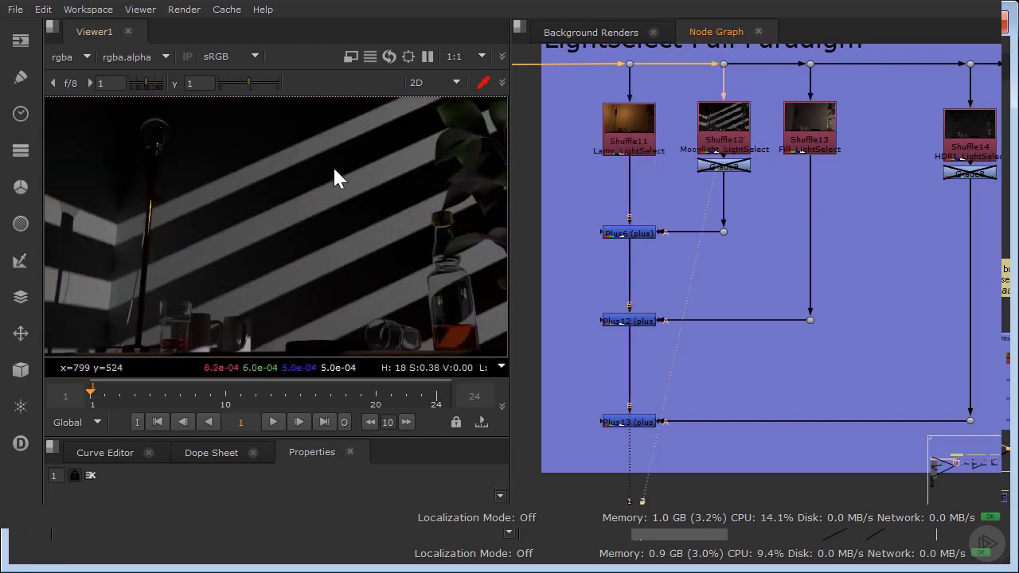
{"action": "left_click", "coordinate": [810, 128]}
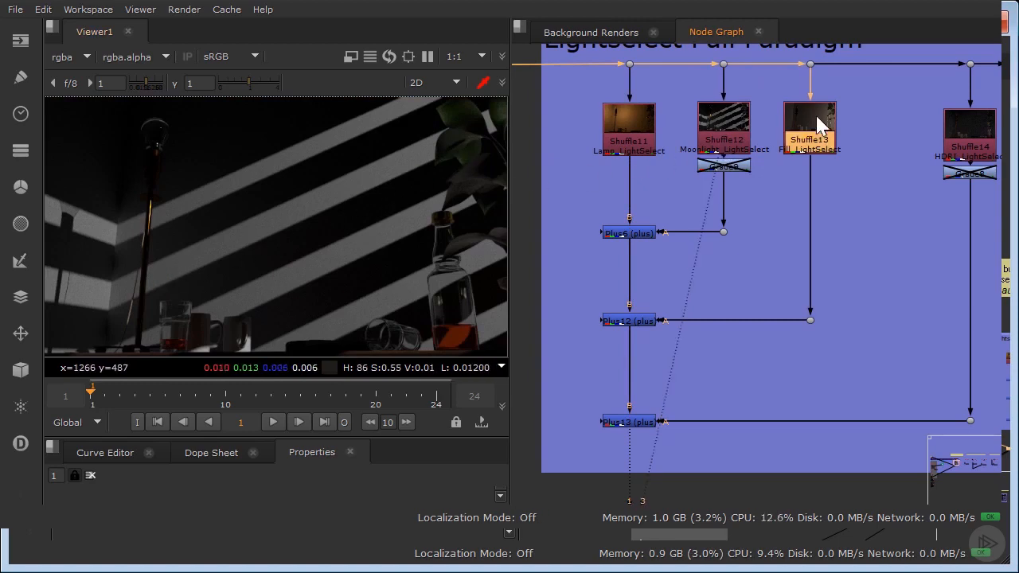
{"action": "key", "text": "1"}
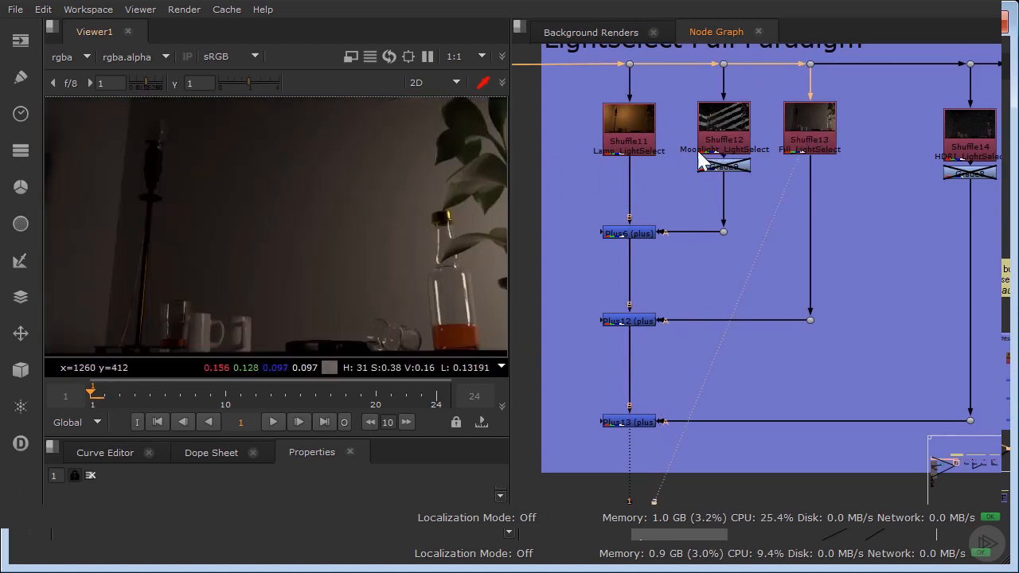
{"action": "left_click", "coordinate": [959, 140]}
{"action": "key", "text": "1"}
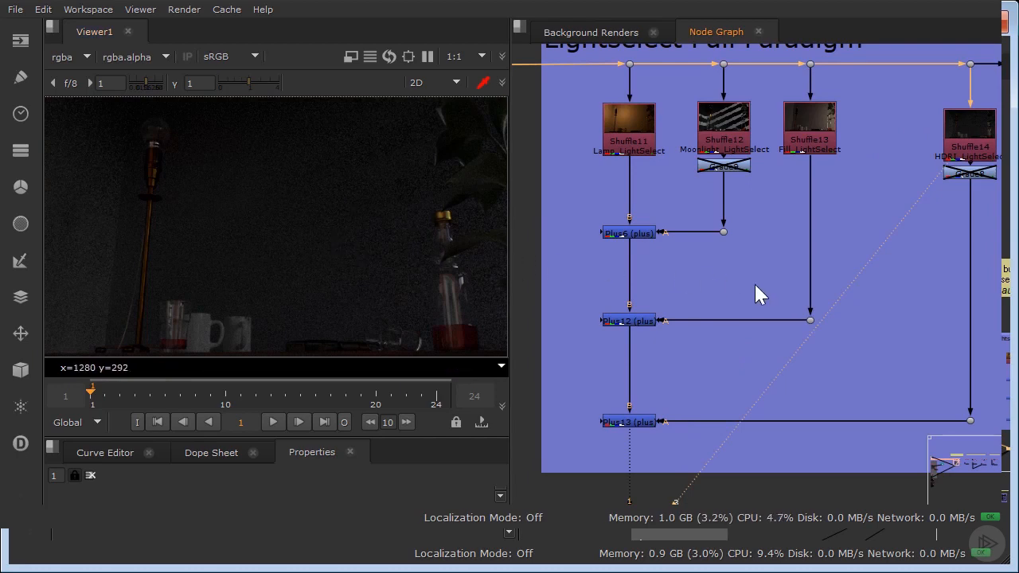
View the combined light passes at the last Plus node of the Lightselect Full Paradigm group.
{"action": "scroll", "coordinate": [756, 288], "scroll_direction": "down", "scroll_amount": 3}
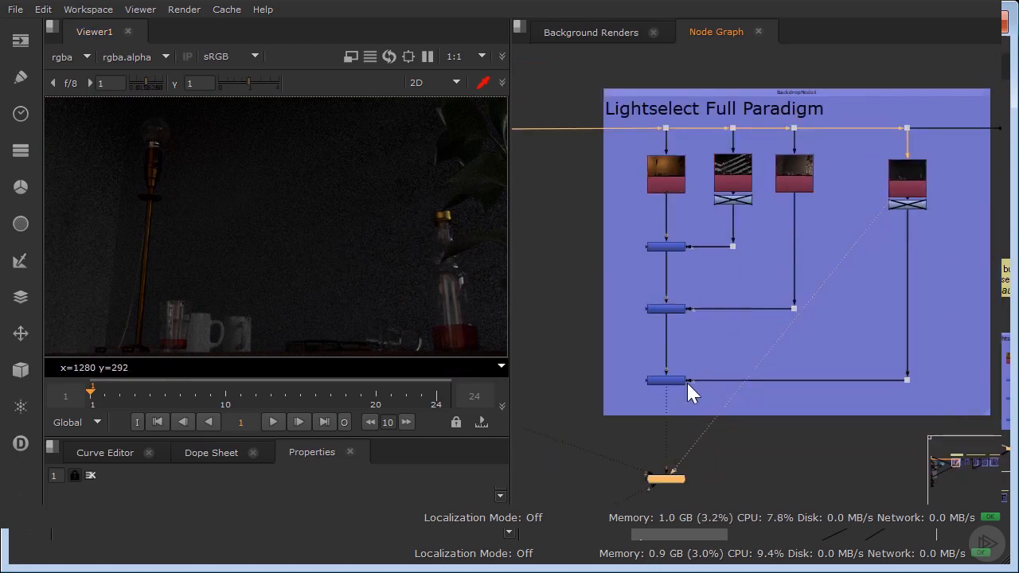
{"action": "left_click", "coordinate": [665, 381]}
{"action": "key", "text": "1"}
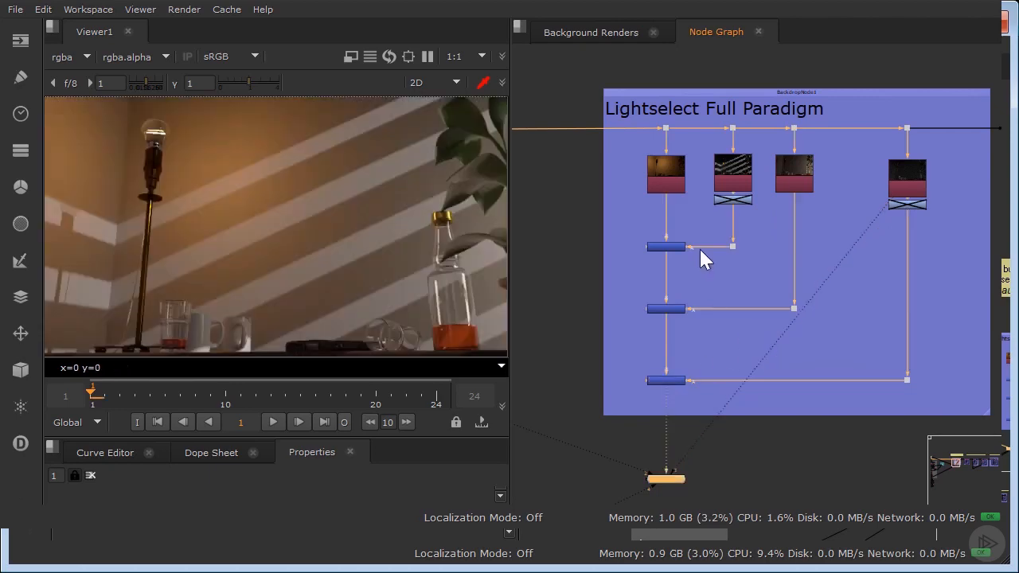
Enable the Grade9 node below the Moonlight LightSelect pass in the Lightselect Full Paradigm group.
{"action": "scroll", "coordinate": [702, 234], "scroll_direction": "up", "scroll_amount": 3}
{"action": "left_click", "coordinate": [736, 177]}
{"action": "key", "text": "d"}
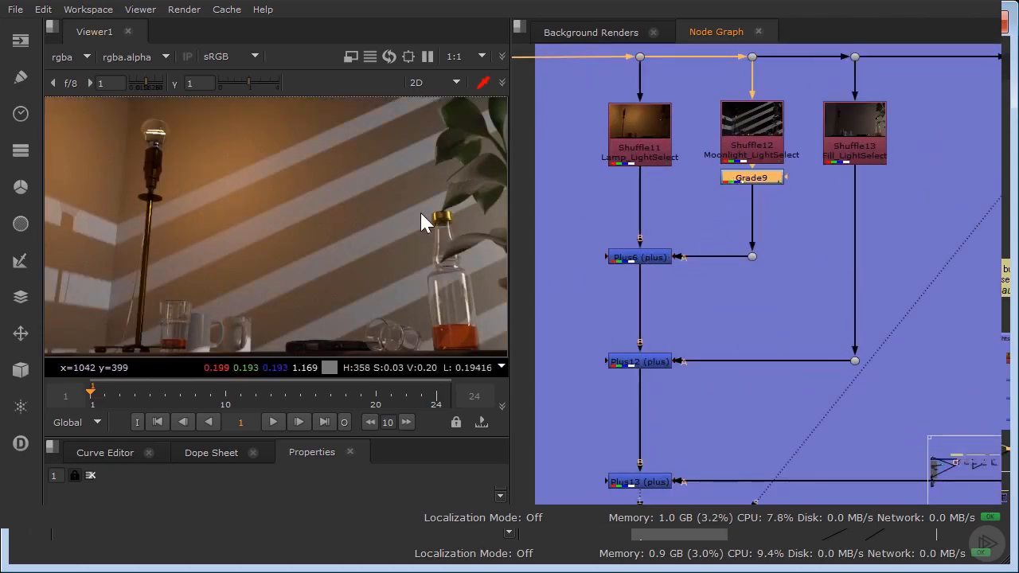
Enable the Grade8 node below the HDRI LightSelect pass, toggling it off and on to compare its effect.
{"action": "middle_click_drag", "start_coordinate": [788, 199], "coordinate": [616, 223]}
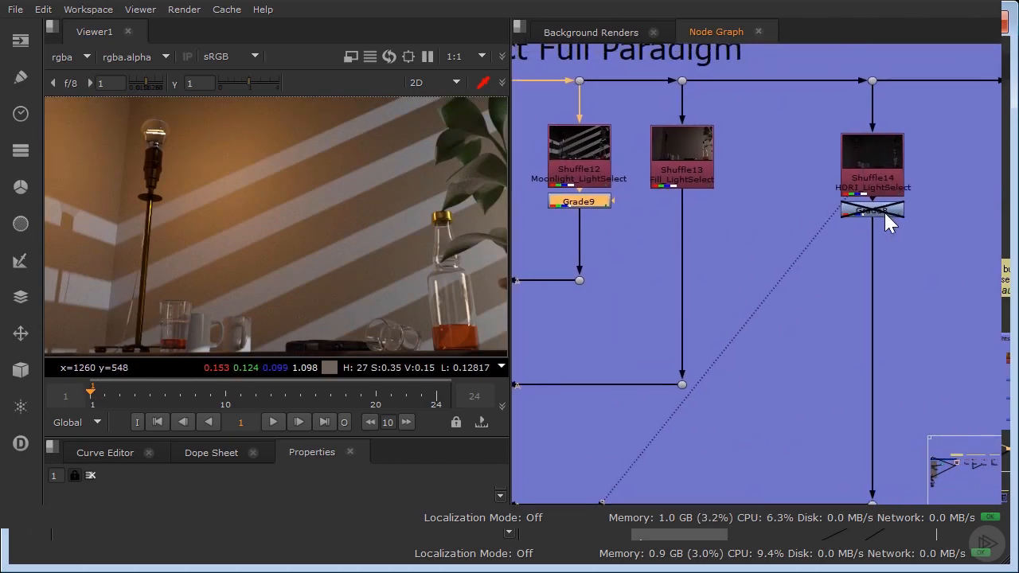
{"action": "left_click", "coordinate": [883, 212]}
{"action": "key", "text": "d"}
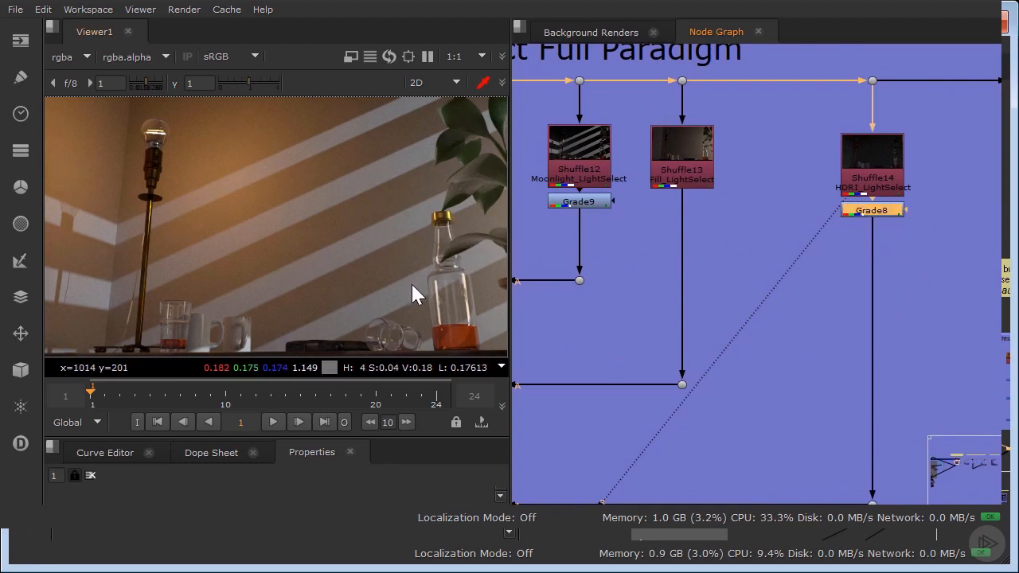
{"action": "key", "text": "d"}
{"action": "key", "text": "d"}
{"action": "scroll", "coordinate": [891, 223], "scroll_direction": "up", "scroll_amount": 2}
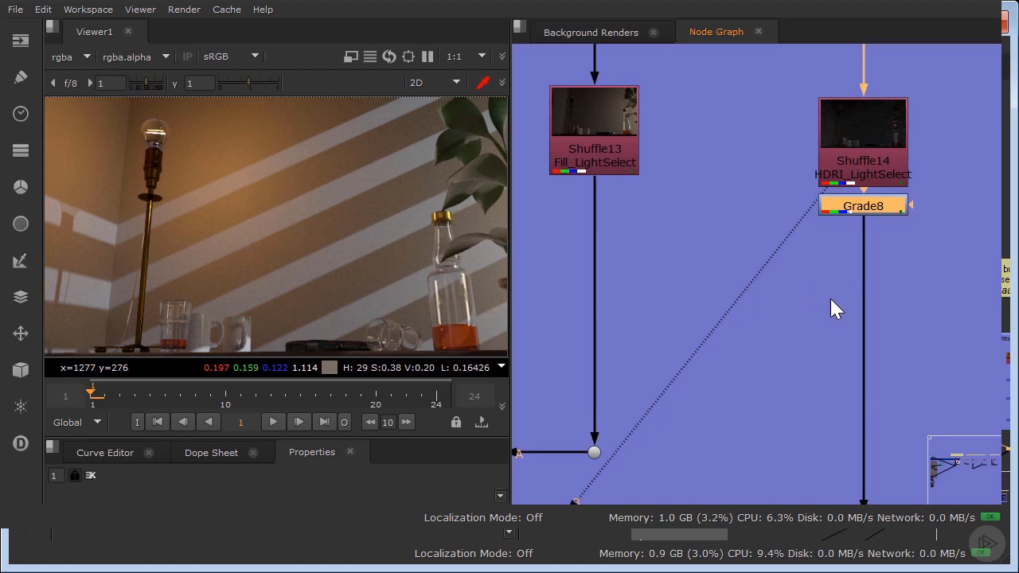
Enable all disabled nodes in the Lightselect Raw group.
{"action": "scroll", "coordinate": [823, 307], "scroll_direction": "down", "scroll_amount": 2}
{"action": "scroll", "coordinate": [822, 309], "scroll_direction": "down", "scroll_amount": 2}
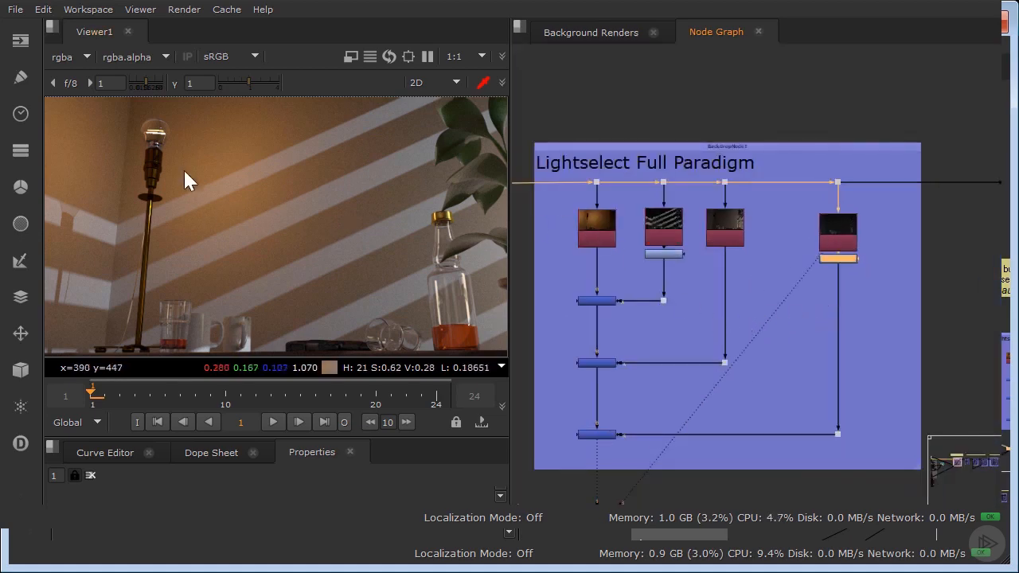
{"action": "scroll", "coordinate": [864, 354], "scroll_direction": "down", "scroll_amount": 2}
{"action": "middle_click_drag", "start_coordinate": [971, 345], "coordinate": [762, 314]}
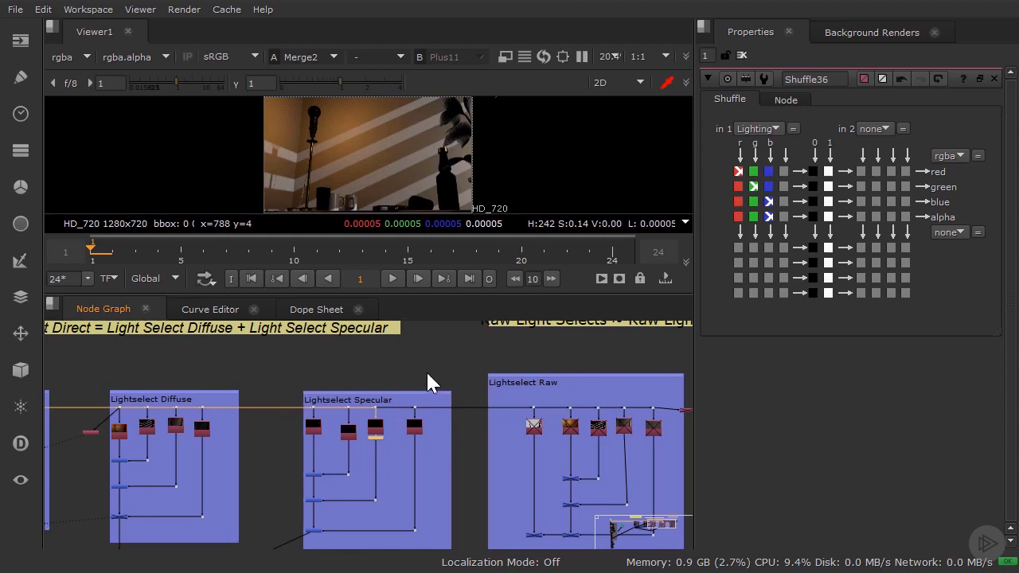
{"action": "middle_click_drag", "start_coordinate": [427, 374], "coordinate": [315, 387]}
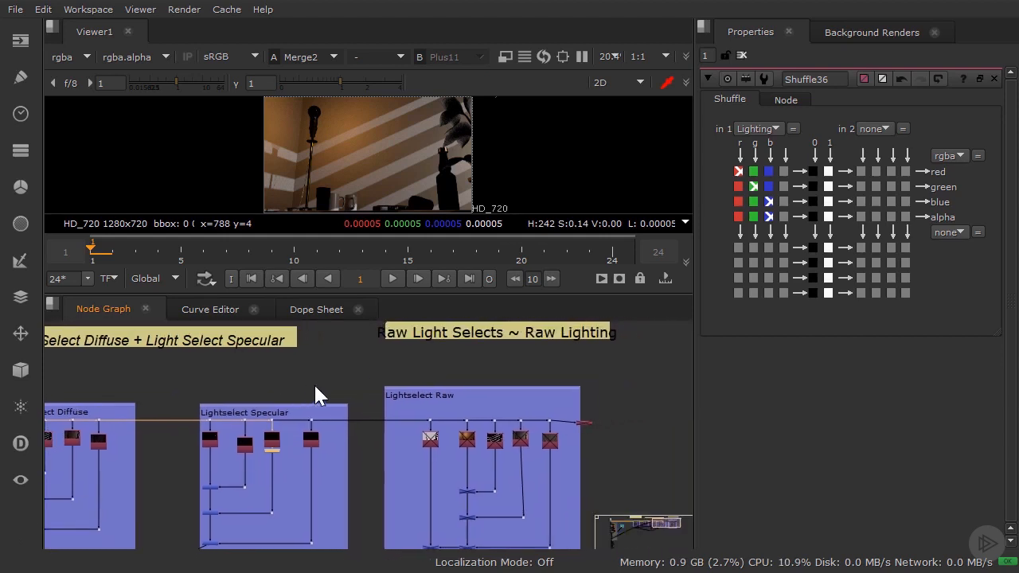
{"action": "middle_click_drag", "start_coordinate": [467, 372], "coordinate": [414, 405]}
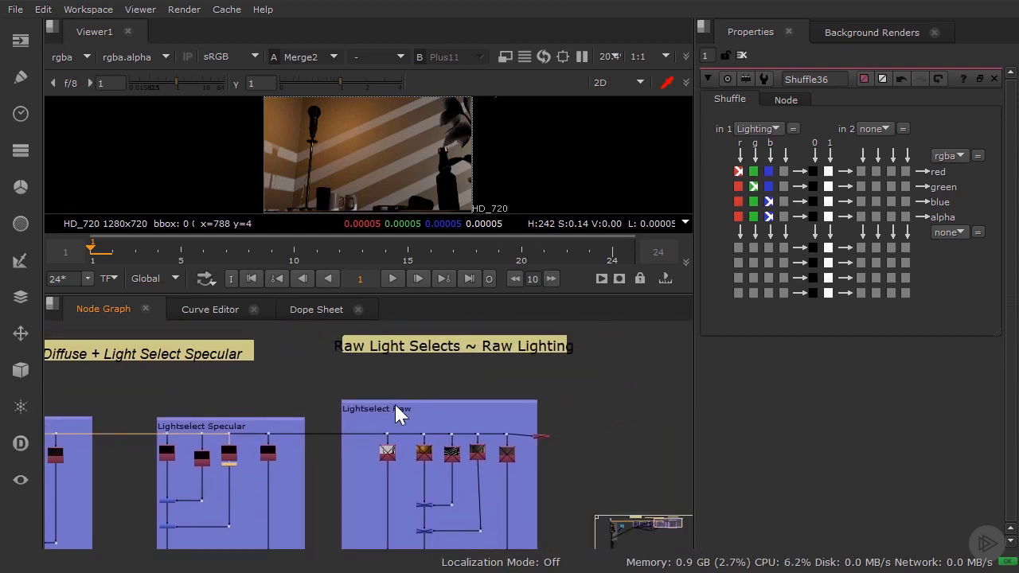
{"action": "left_click", "coordinate": [400, 411]}
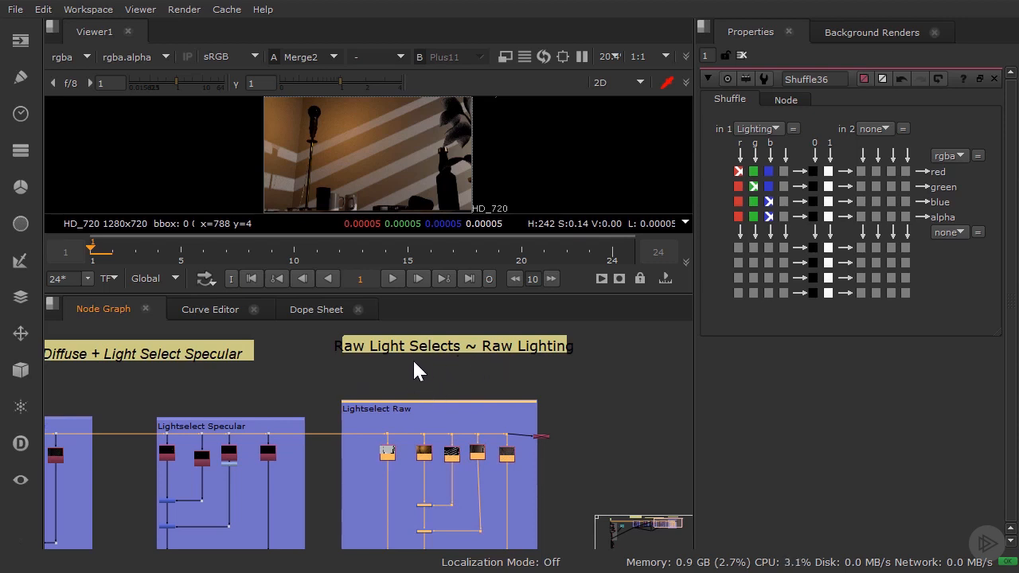
View the raw Lamp, Moonlight, Fill and HDRI LightSelect passes one by one, followed by their sum at the last Plus node.
{"action": "middle_click_drag", "start_coordinate": [556, 437], "coordinate": [425, 417]}
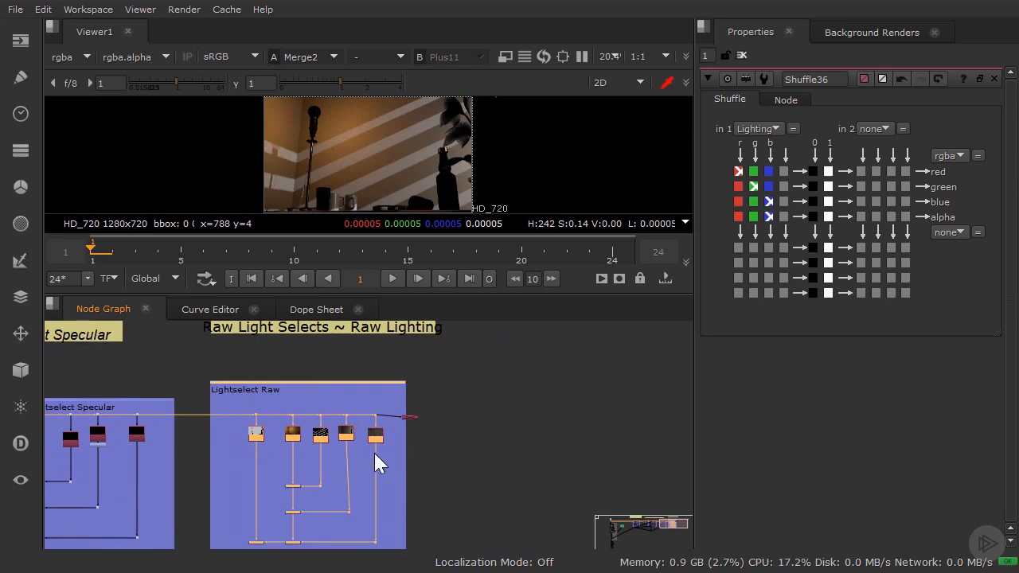
{"action": "middle_click_drag", "start_coordinate": [288, 432], "coordinate": [327, 428]}
{"action": "scroll", "coordinate": [326, 428], "scroll_direction": "up", "scroll_amount": 2}
{"action": "left_click", "coordinate": [327, 428], "text": "ctrl+shift"}
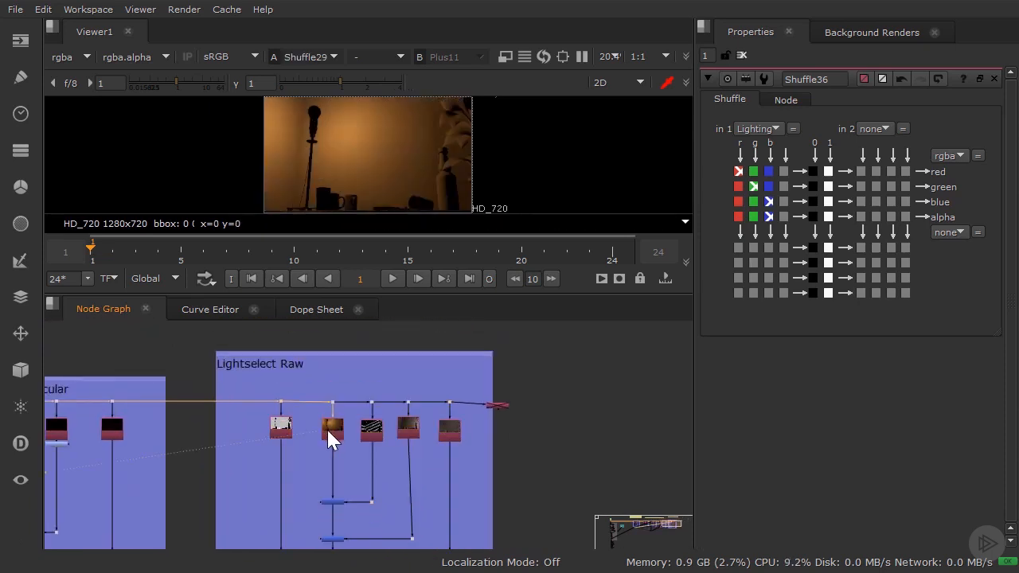
{"action": "left_click", "coordinate": [373, 431], "text": "ctrl+shift"}
{"action": "left_click", "coordinate": [406, 431], "text": "ctrl+shift"}
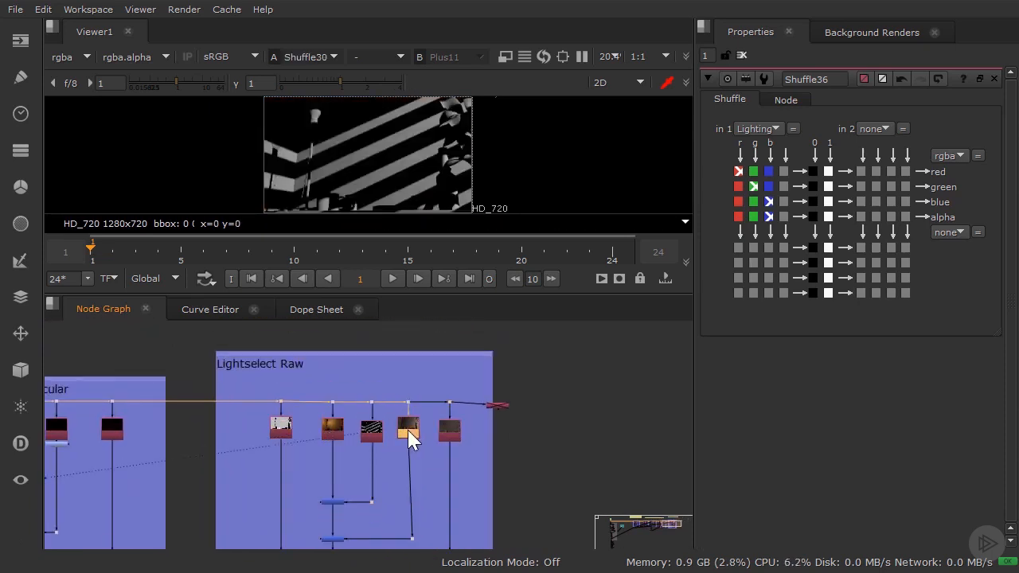
{"action": "left_click", "coordinate": [449, 436], "text": "ctrl+shift"}
{"action": "scroll", "coordinate": [414, 506], "scroll_direction": "down", "scroll_amount": 3}
{"action": "scroll", "coordinate": [401, 457], "scroll_direction": "up", "scroll_amount": 5}
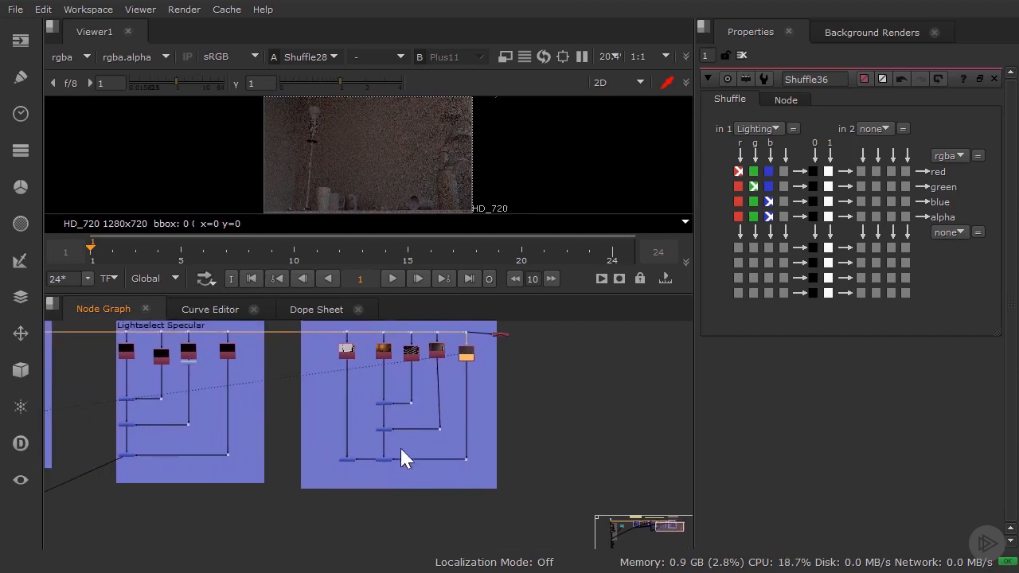
{"action": "left_click", "coordinate": [375, 449], "text": "ctrl+shift"}
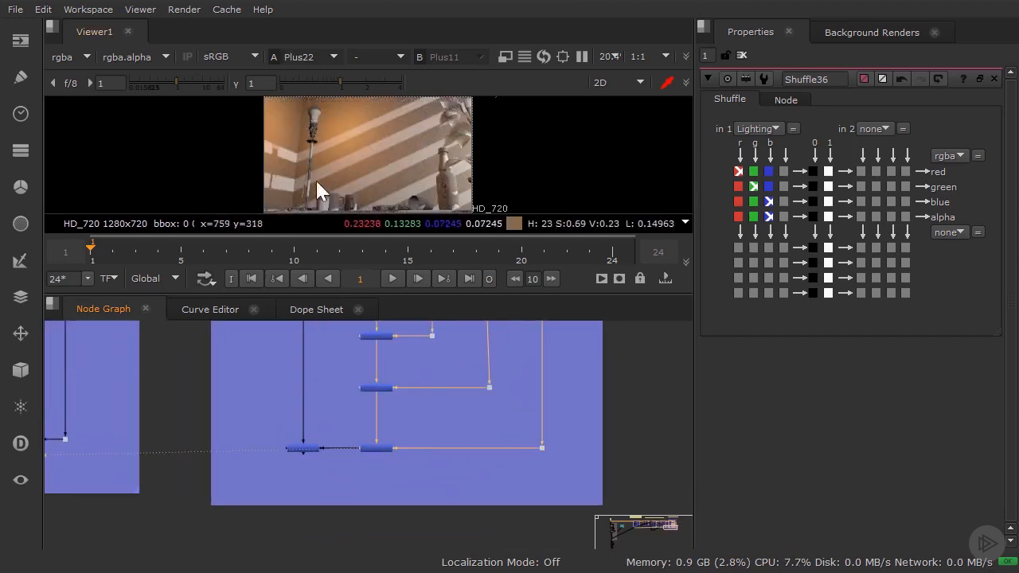
Enable the Shuffle37 node beside the Lightselect Raw group, open its properties and view its Raw_Light layer.
{"action": "middle_click_drag", "start_coordinate": [499, 420], "coordinate": [439, 453]}
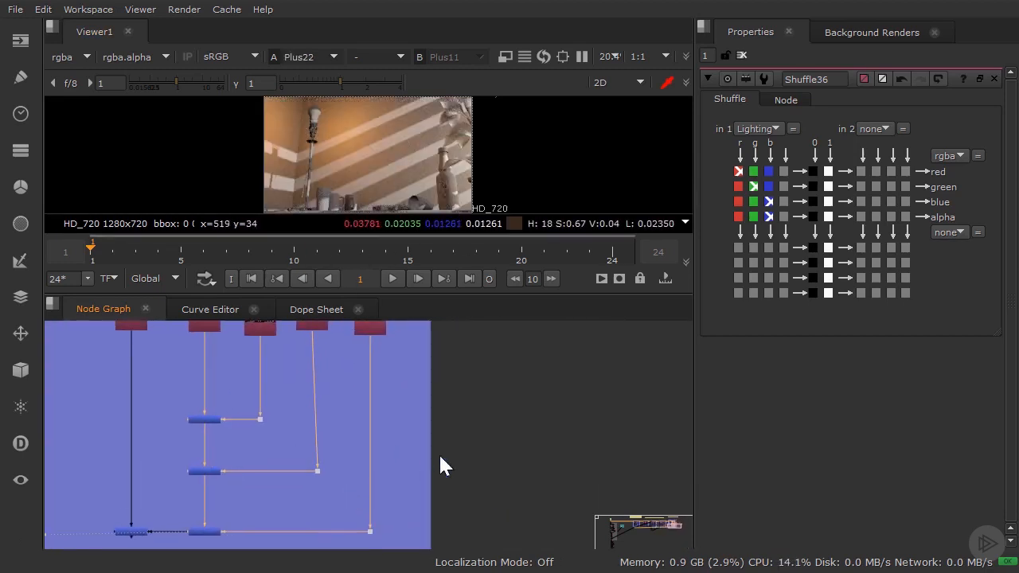
{"action": "middle_click_drag", "start_coordinate": [467, 406], "coordinate": [343, 504]}
{"action": "scroll", "coordinate": [325, 384], "scroll_direction": "up", "scroll_amount": 3}
{"action": "left_click", "coordinate": [316, 382]}
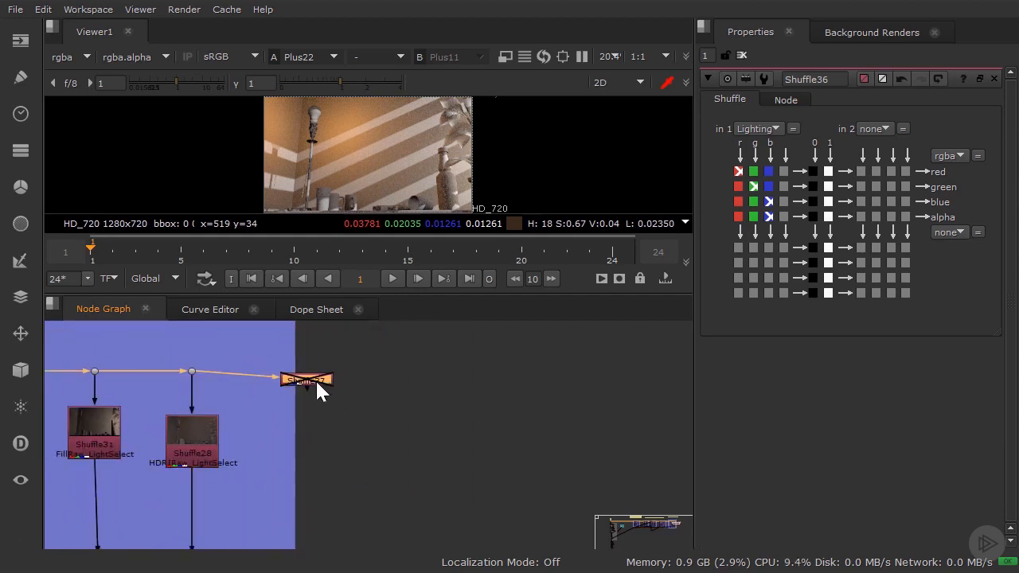
{"action": "key", "text": "d"}
{"action": "double_click", "coordinate": [317, 382]}
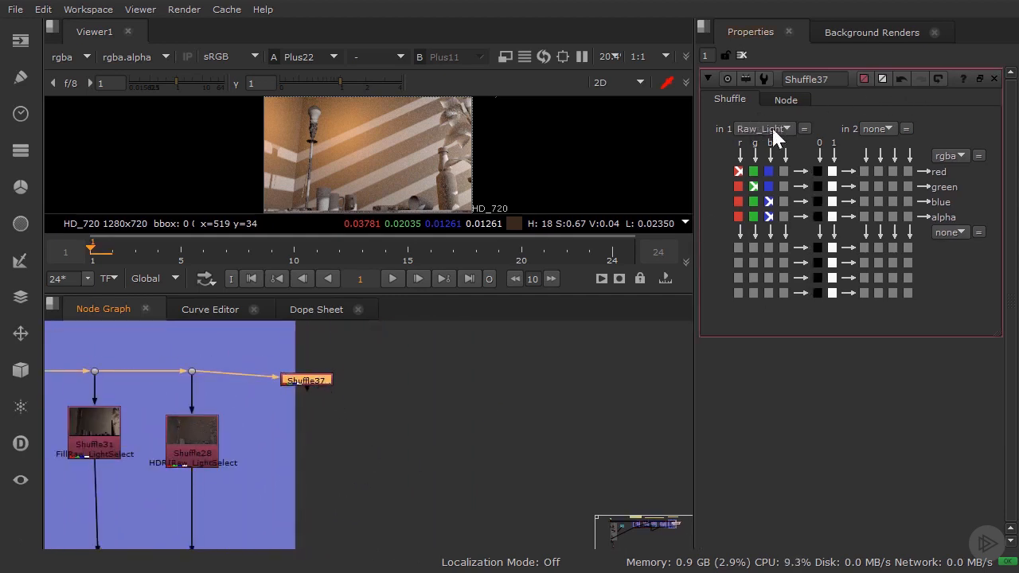
{"action": "left_click", "coordinate": [298, 373]}
{"action": "left_click", "coordinate": [305, 377]}
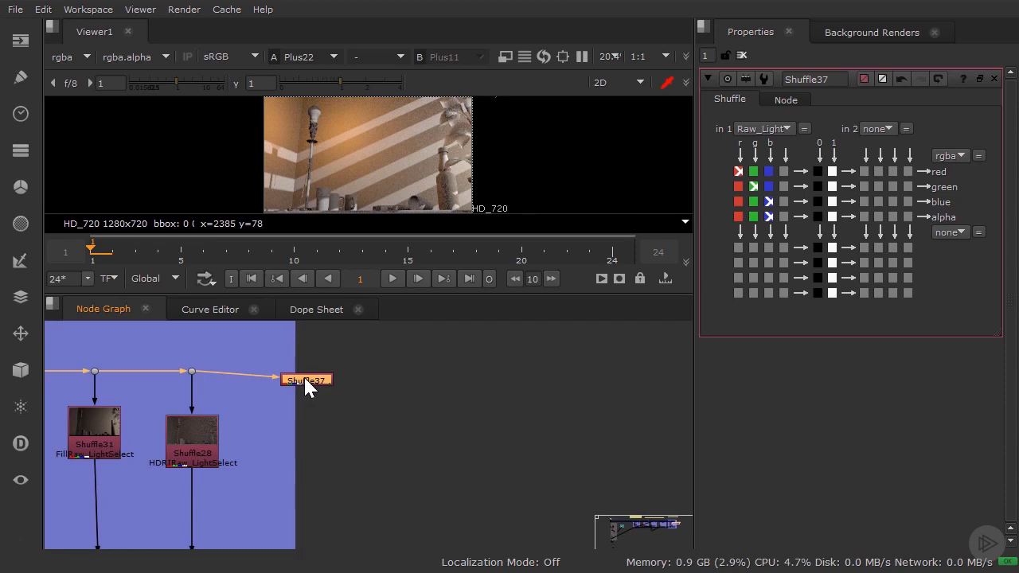
{"action": "key", "text": "1"}
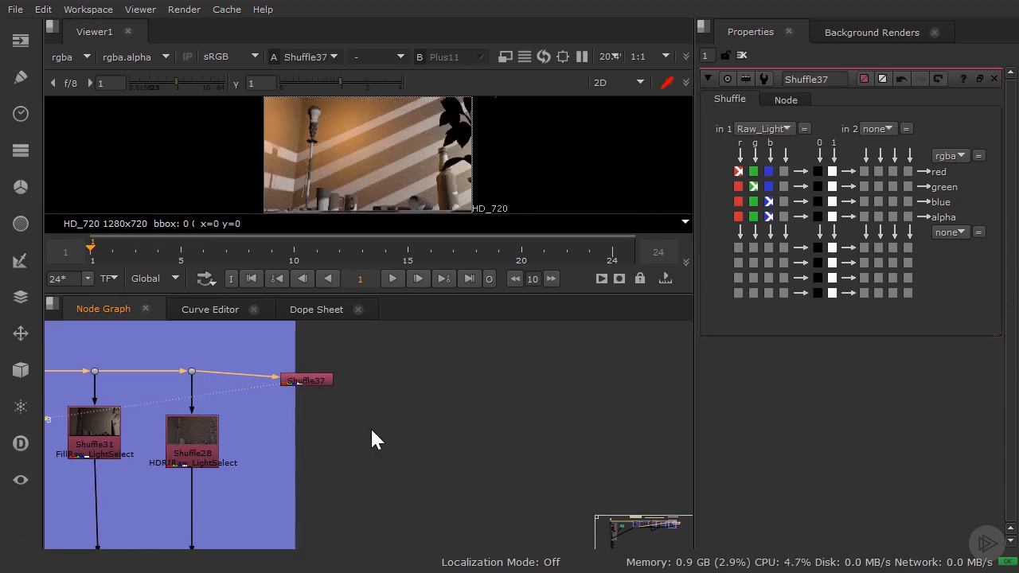
Compare the summed raw light passes at Plus22 with the Raw_Light layer from Shuffle37 in the viewer.
{"action": "scroll", "coordinate": [370, 428], "scroll_direction": "down", "scroll_amount": 5}
{"action": "middle_click_drag", "start_coordinate": [352, 435], "coordinate": [496, 362]}
{"action": "scroll", "coordinate": [314, 498], "scroll_direction": "up", "scroll_amount": 3}
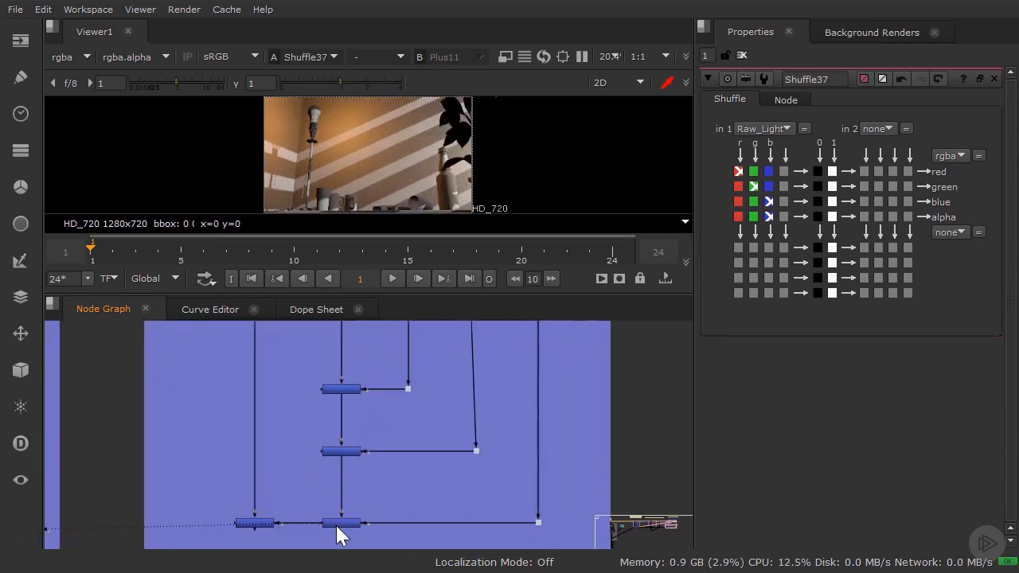
{"action": "left_click", "coordinate": [341, 523]}
{"action": "key", "text": "1"}
{"action": "key", "text": "1"}
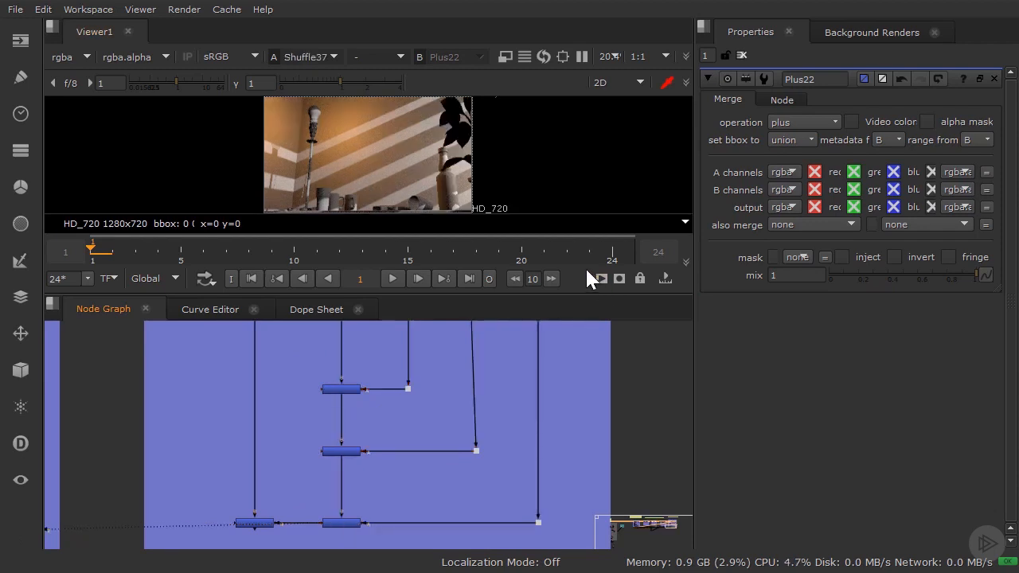
{"action": "key", "text": "2"}
{"action": "key", "text": "1"}
{"action": "key", "text": "2"}
Set Shuffle37's first input layer to Lighting and compare it with the Multiply3 result in the viewer.
{"action": "key", "text": "1"}
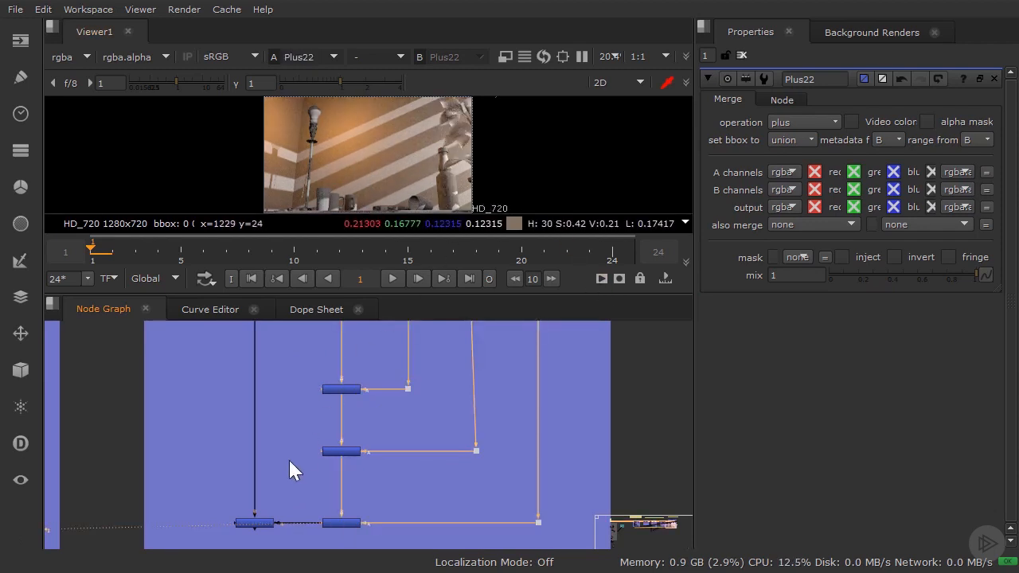
{"action": "left_click", "coordinate": [254, 523]}
{"action": "key", "text": "1"}
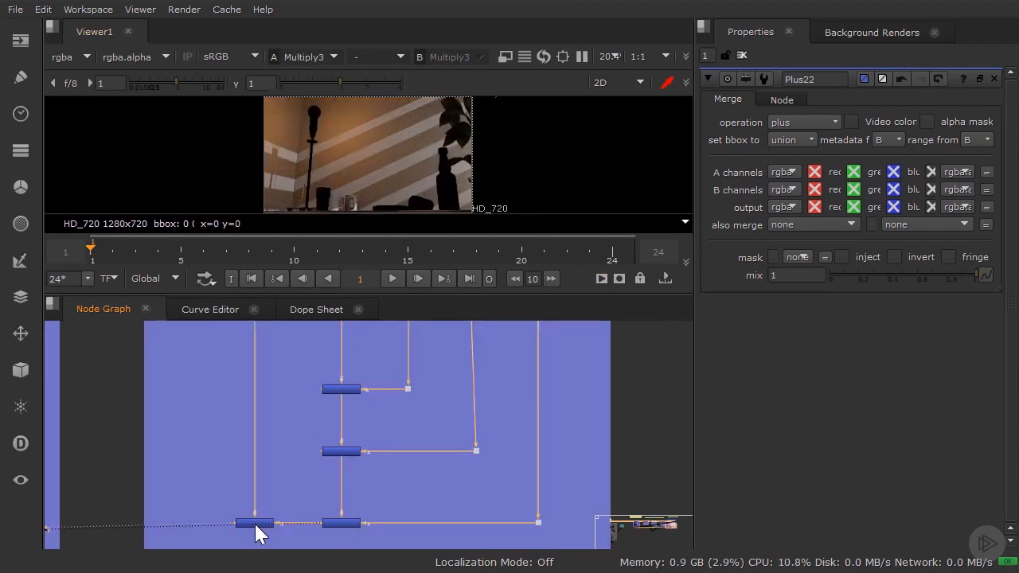
{"action": "scroll", "coordinate": [271, 477], "scroll_direction": "down", "scroll_amount": 6}
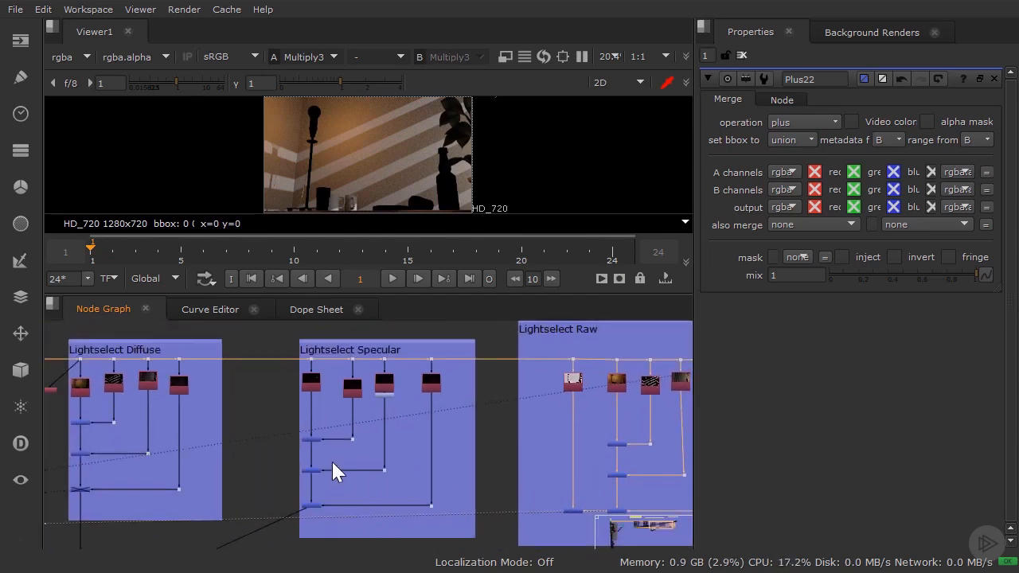
{"action": "middle_click_drag", "start_coordinate": [551, 429], "coordinate": [328, 455]}
{"action": "scroll", "coordinate": [525, 428], "scroll_direction": "up", "scroll_amount": 3}
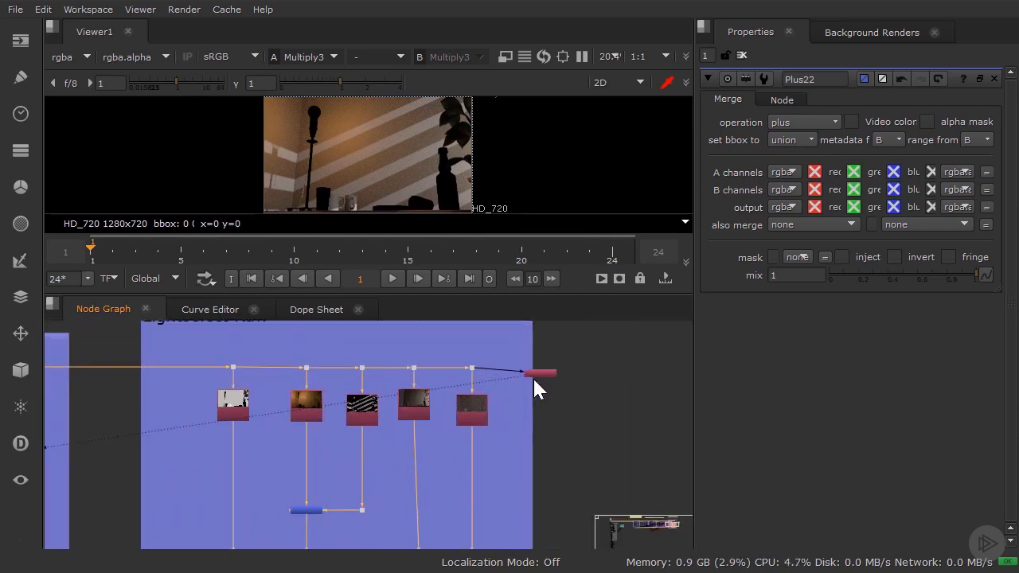
{"action": "double_click", "coordinate": [534, 371]}
{"action": "left_click", "coordinate": [774, 120]}
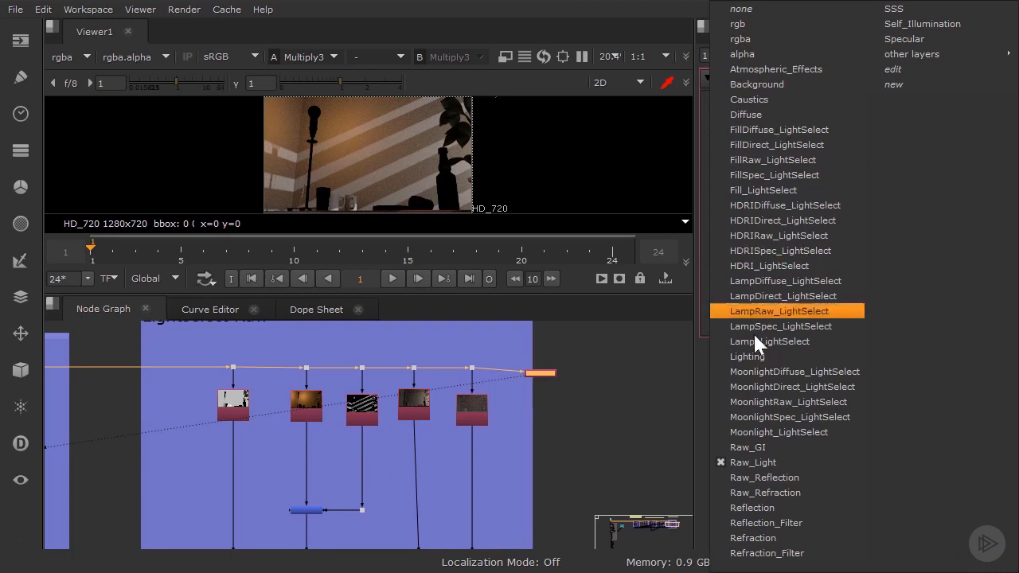
{"action": "left_click", "coordinate": [721, 358]}
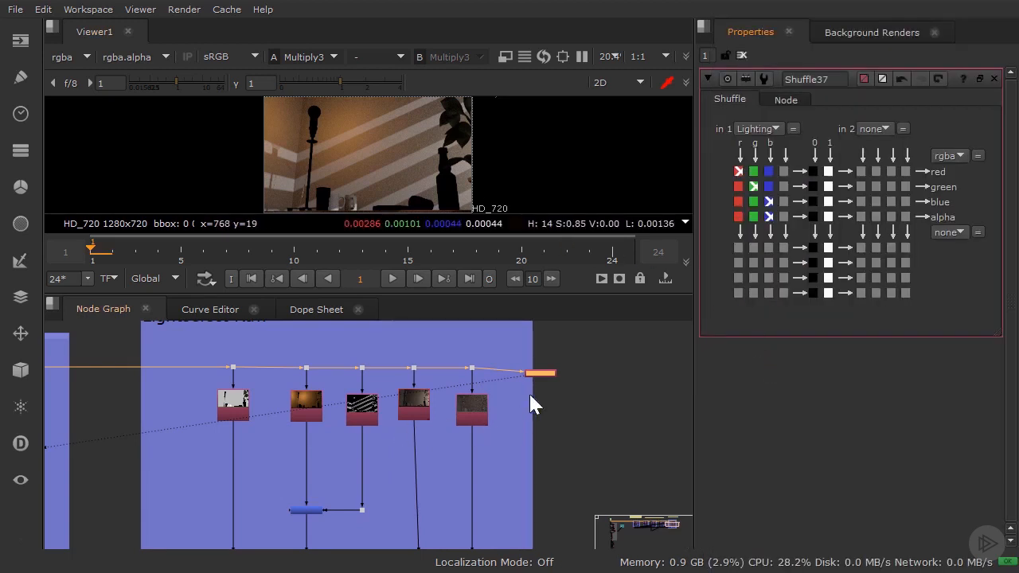
{"action": "left_click", "coordinate": [547, 379]}
{"action": "key", "text": "1"}
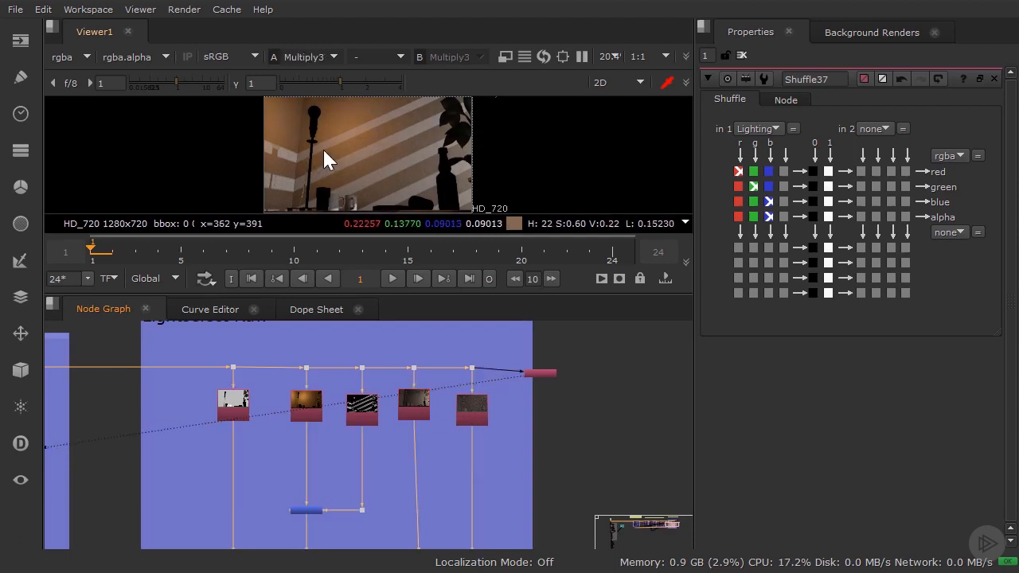
Disable the nodes of the Lightselect Raw group and delete the Shuffle37 node.
{"action": "scroll", "coordinate": [363, 398], "scroll_direction": "down", "scroll_amount": 5}
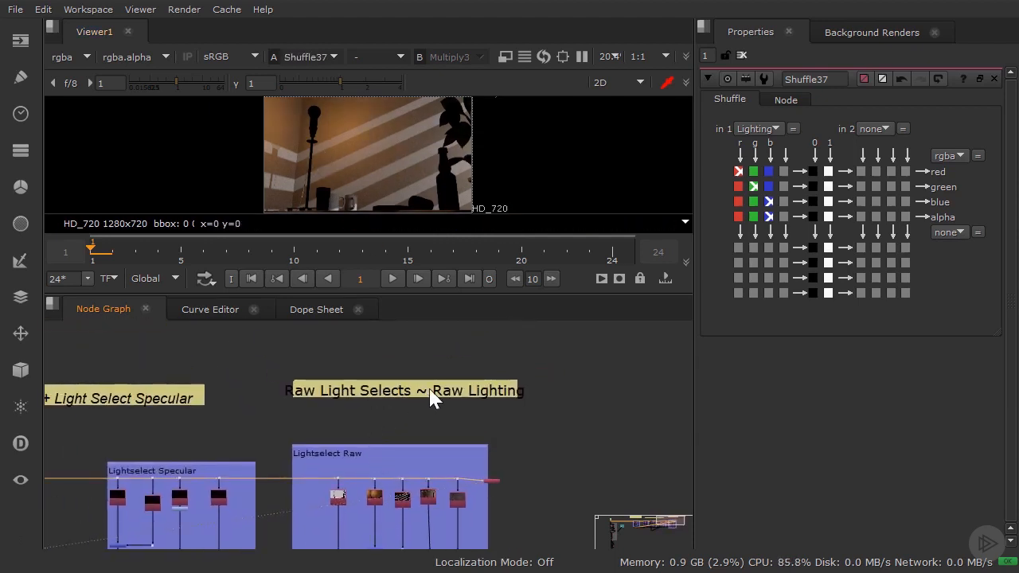
{"action": "left_click", "coordinate": [460, 445]}
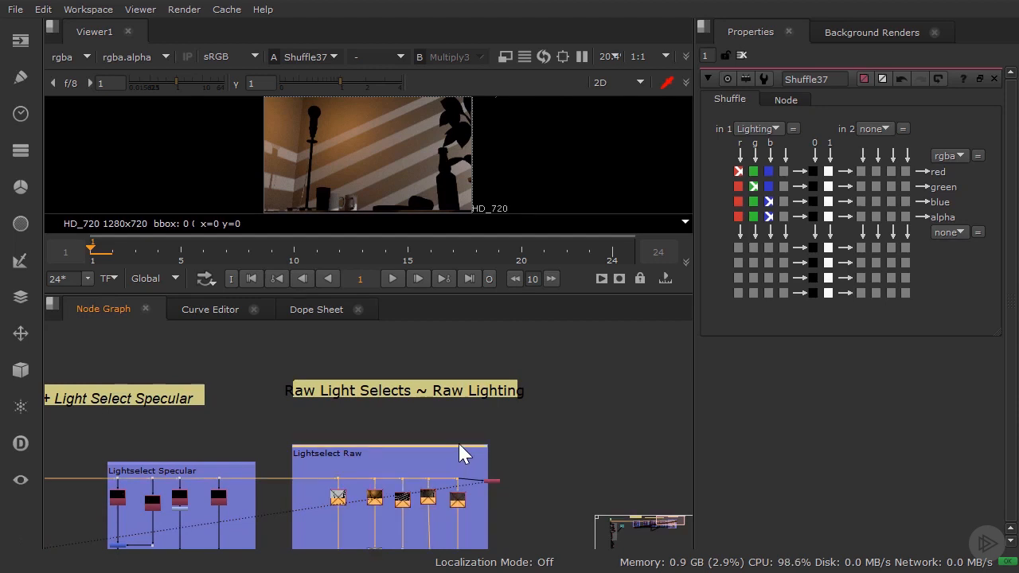
{"action": "left_click_drag", "start_coordinate": [460, 466], "coordinate": [529, 497]}
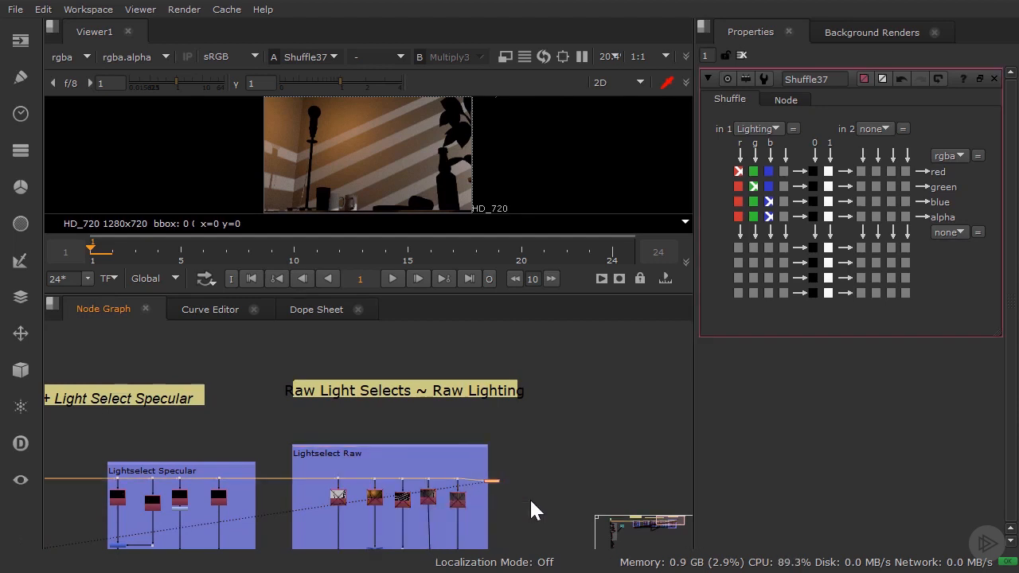
{"action": "key", "text": "Delete"}
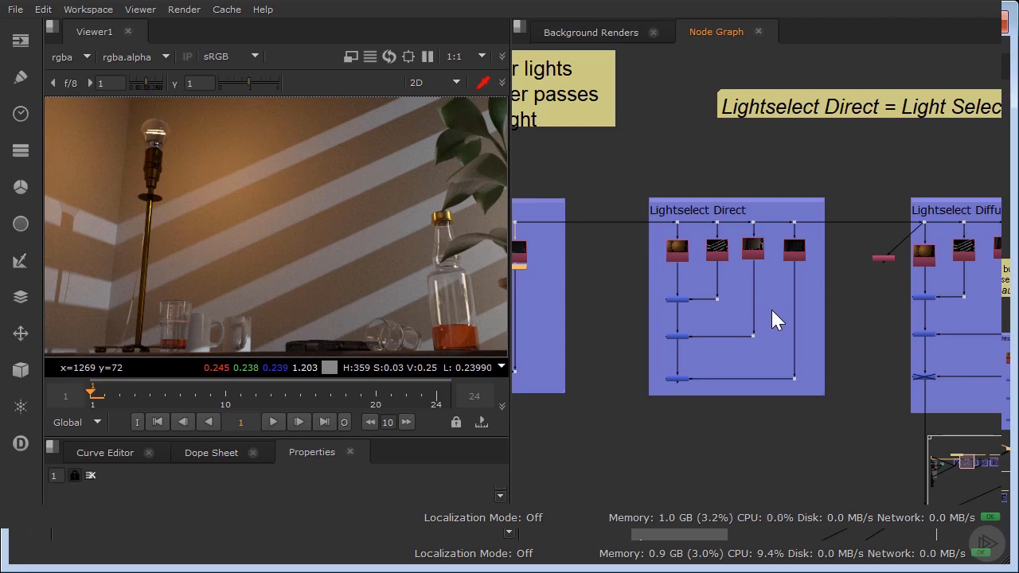
View the summed light passes at the final plus node of the Lightselect Direct group.
{"action": "middle_click_drag", "start_coordinate": [619, 269], "coordinate": [741, 264]}
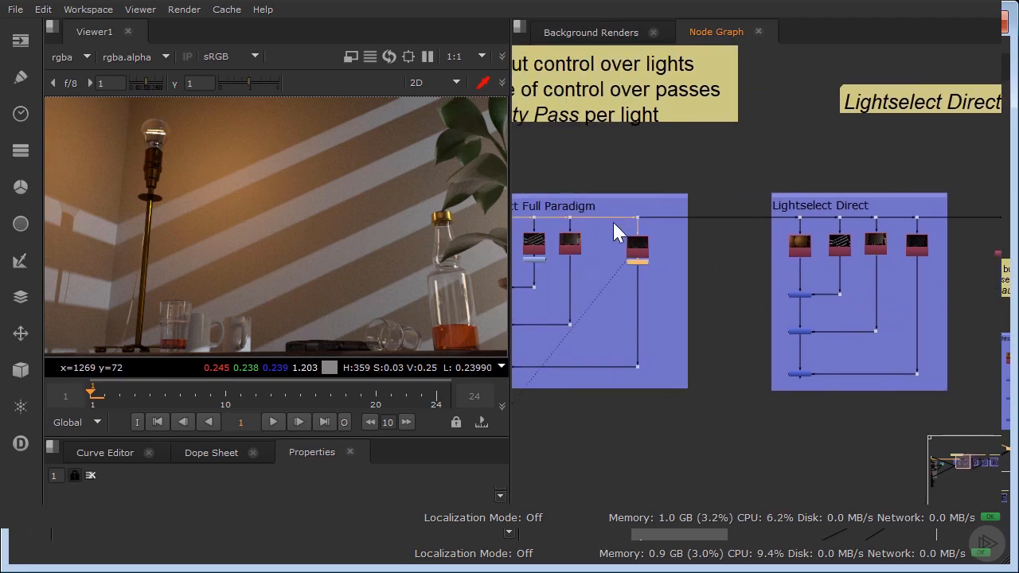
{"action": "middle_click_drag", "start_coordinate": [559, 210], "coordinate": [609, 219]}
{"action": "middle_click_drag", "start_coordinate": [849, 341], "coordinate": [775, 307]}
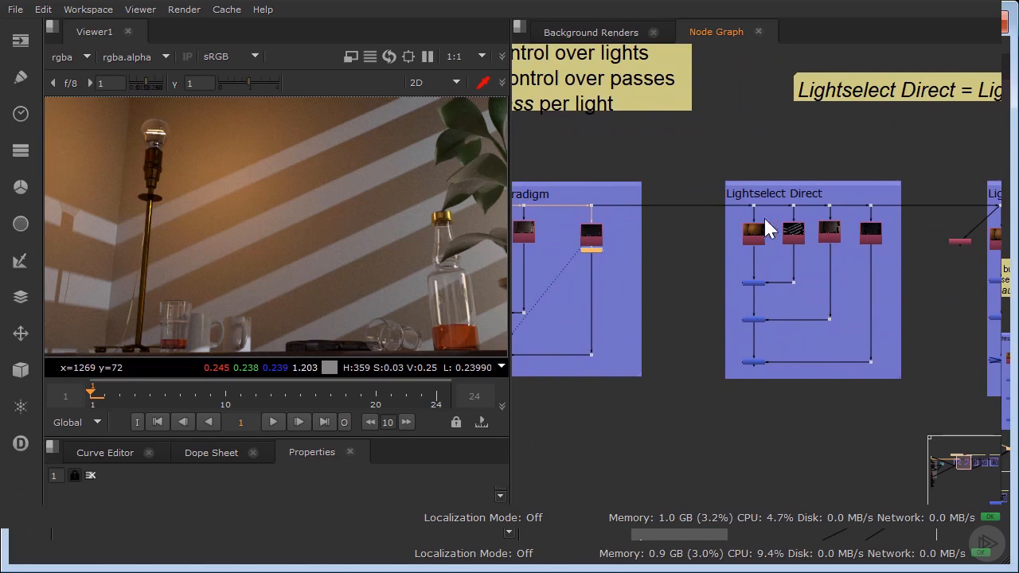
{"action": "scroll", "coordinate": [765, 366], "scroll_direction": "up", "scroll_amount": 2}
{"action": "left_click", "coordinate": [740, 359]}
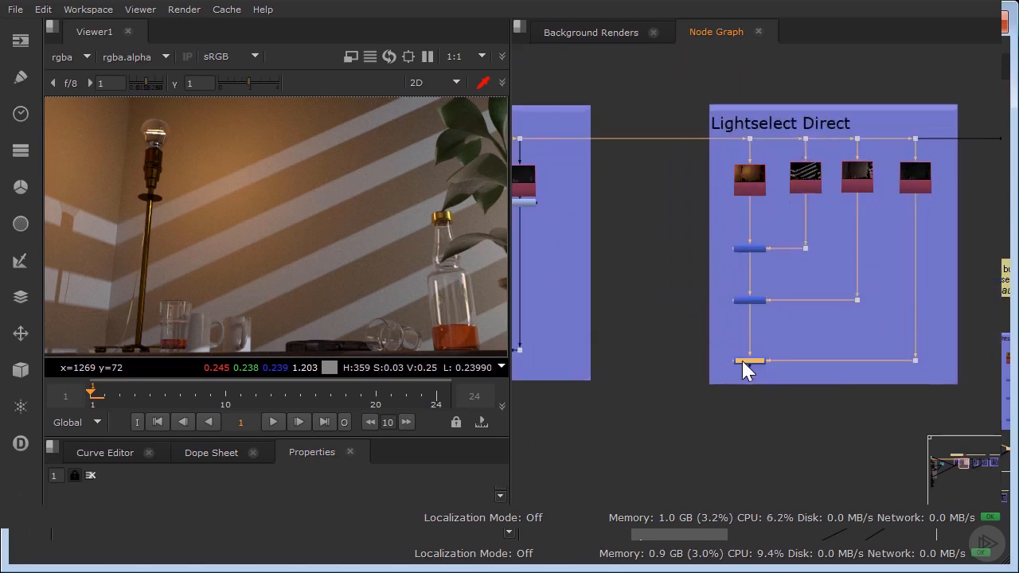
{"action": "key", "text": "1"}
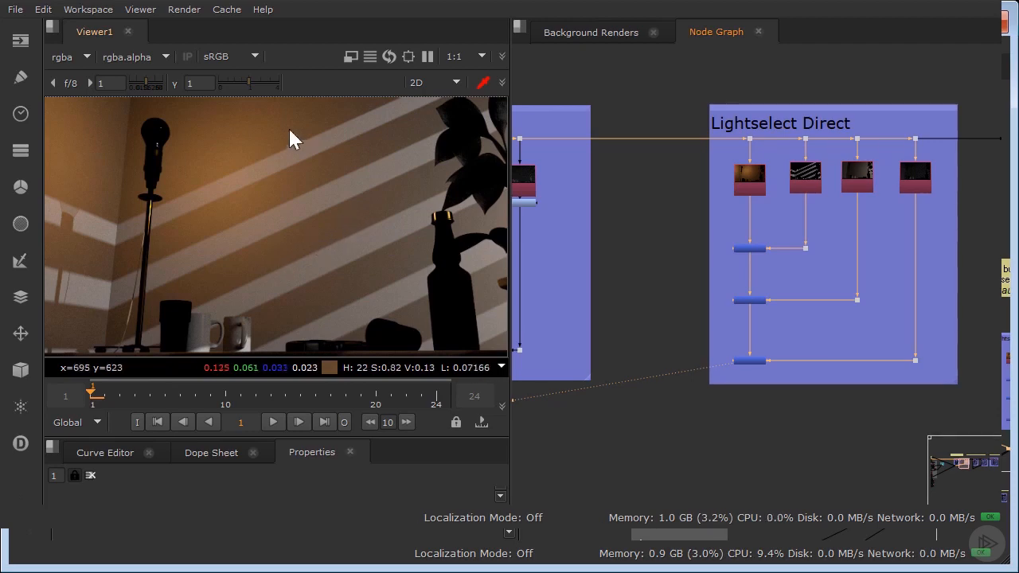
View the plus node below the Lightselect Diffuse group that adds the diffuse and specular light passes.
{"action": "middle_click_drag", "start_coordinate": [956, 267], "coordinate": [813, 271]}
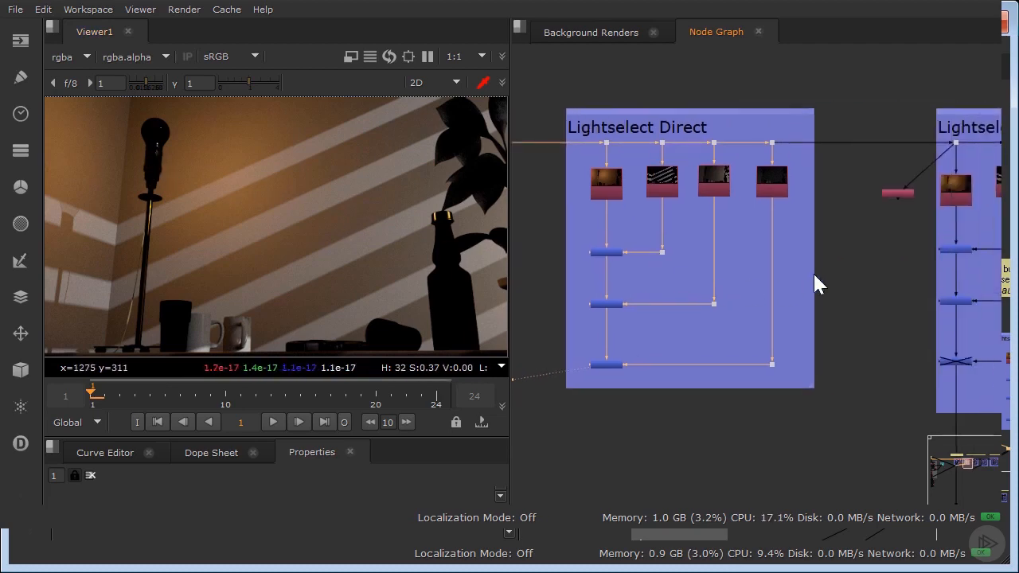
{"action": "scroll", "coordinate": [813, 272], "scroll_direction": "down", "scroll_amount": 2}
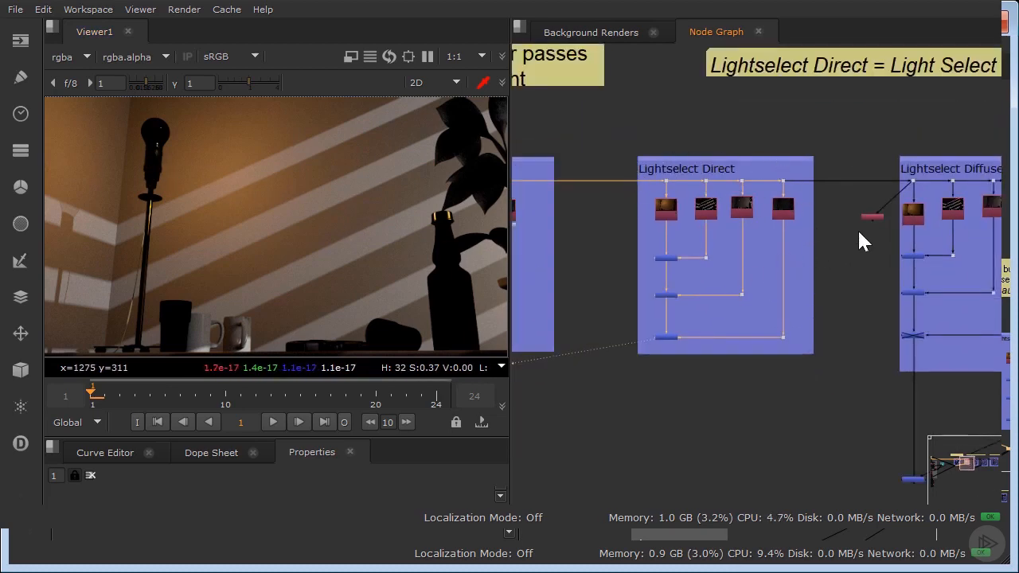
{"action": "middle_click_drag", "start_coordinate": [858, 230], "coordinate": [737, 236]}
{"action": "middle_click_drag", "start_coordinate": [789, 369], "coordinate": [755, 221]}
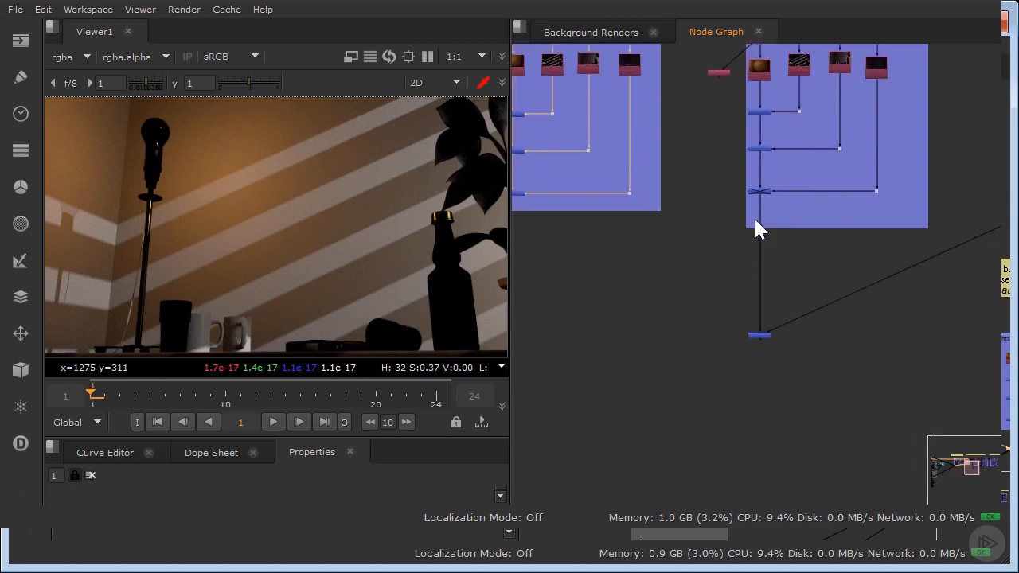
{"action": "scroll", "coordinate": [748, 343], "scroll_direction": "up", "scroll_amount": 3}
{"action": "left_click", "coordinate": [746, 337]}
{"action": "key", "text": "1"}
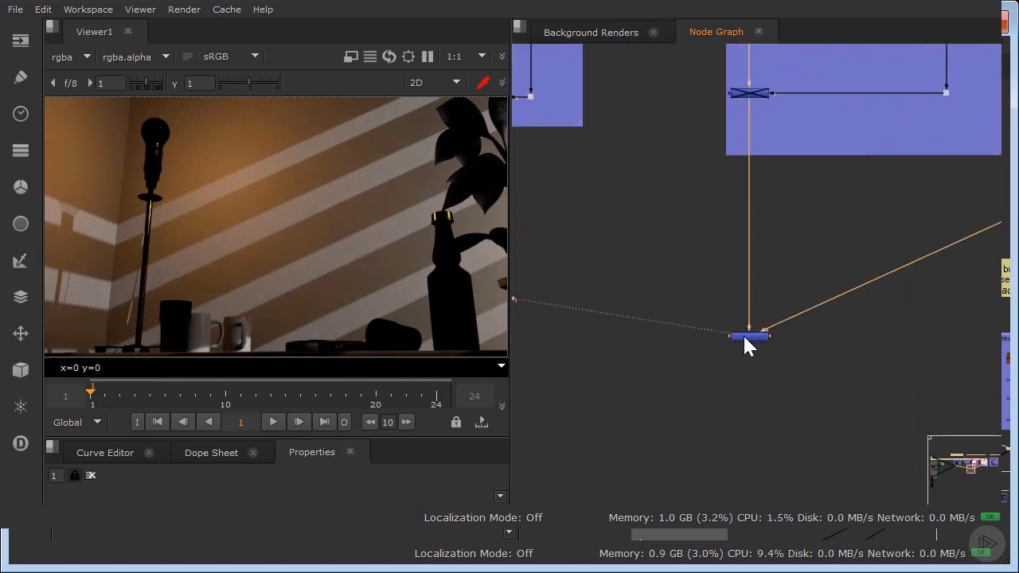
Enable the last plus node of the Lightselect Diffuse group and view its summed diffuse light passes.
{"action": "middle_click_drag", "start_coordinate": [514, 179], "coordinate": [761, 260]}
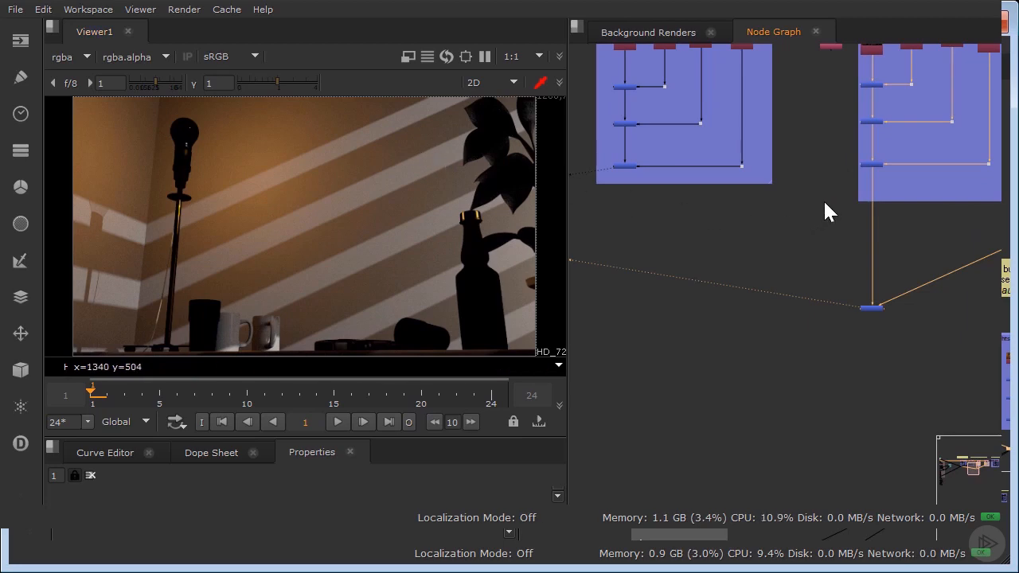
{"action": "mouse_move", "coordinate": [872, 178]}
{"action": "middle_mouse_down"}
{"action": "mouse_move", "coordinate": [758, 232]}
{"action": "mouse_move", "coordinate": [752, 249]}
{"action": "middle_mouse_up"}
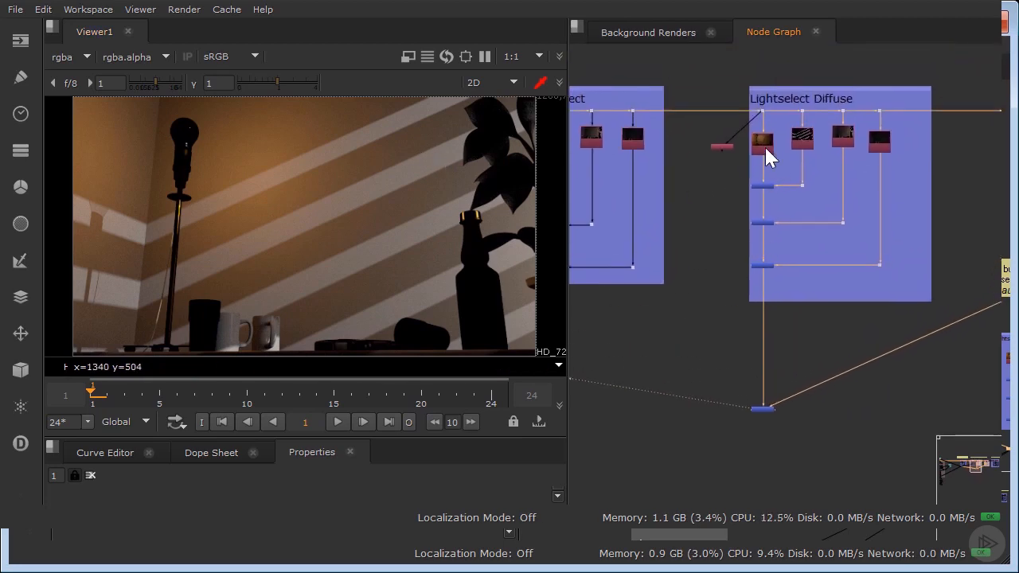
{"action": "scroll", "coordinate": [760, 143], "scroll_direction": "up", "scroll_amount": 3}
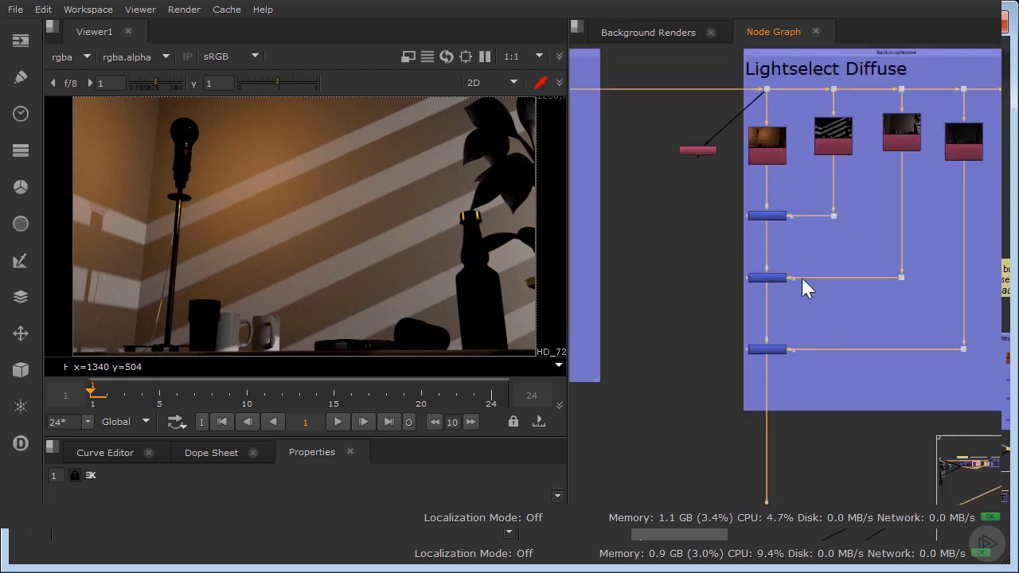
{"action": "left_click", "coordinate": [772, 351]}
{"action": "key", "text": "1"}
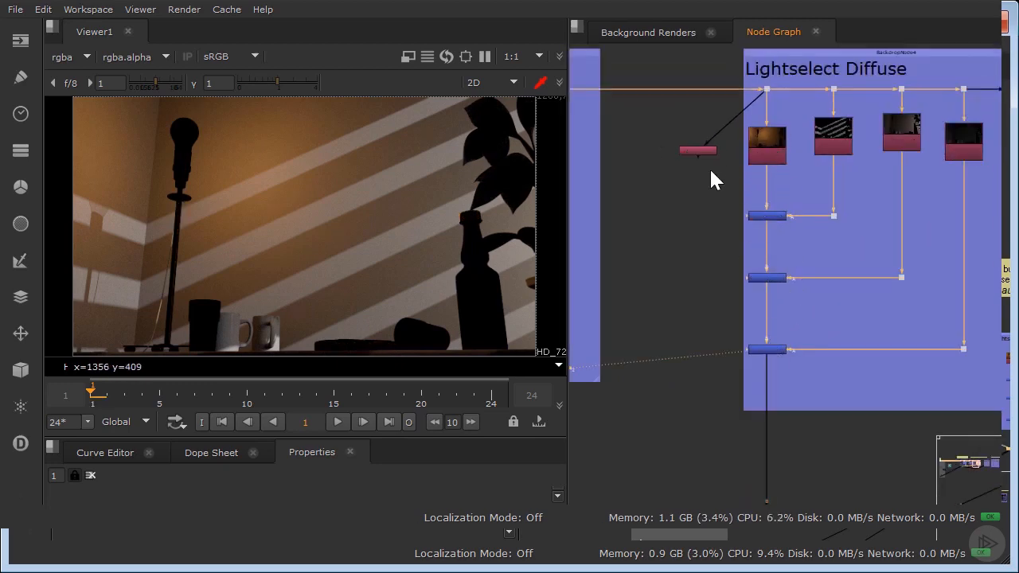
Turn on the postage stamp for Shuffle36 and shift the node slightly away from the Lightselect Diffuse group.
{"action": "scroll", "coordinate": [704, 164], "scroll_direction": "up", "scroll_amount": 2}
{"action": "double_click", "coordinate": [689, 141]}
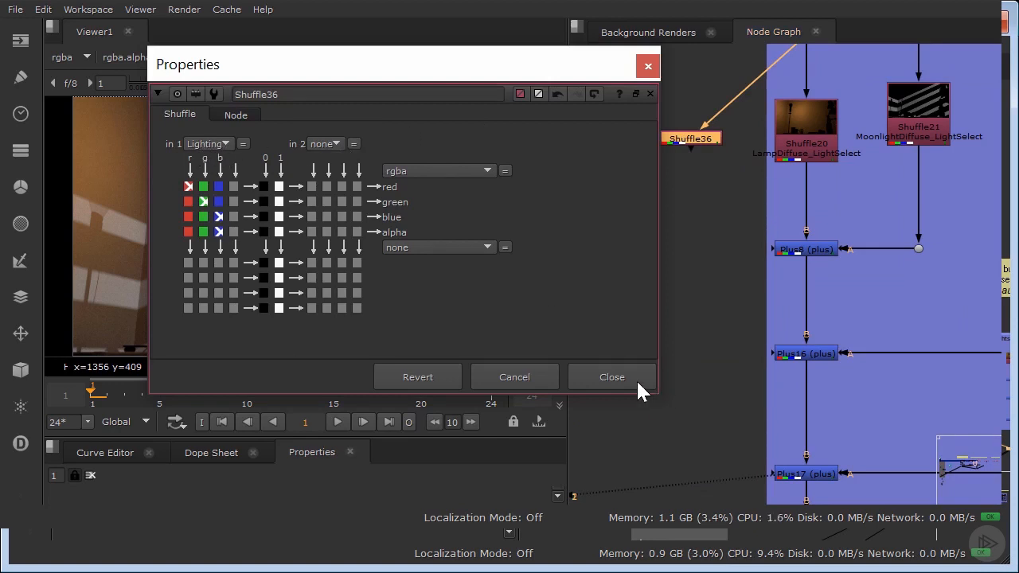
{"action": "left_click", "coordinate": [234, 113]}
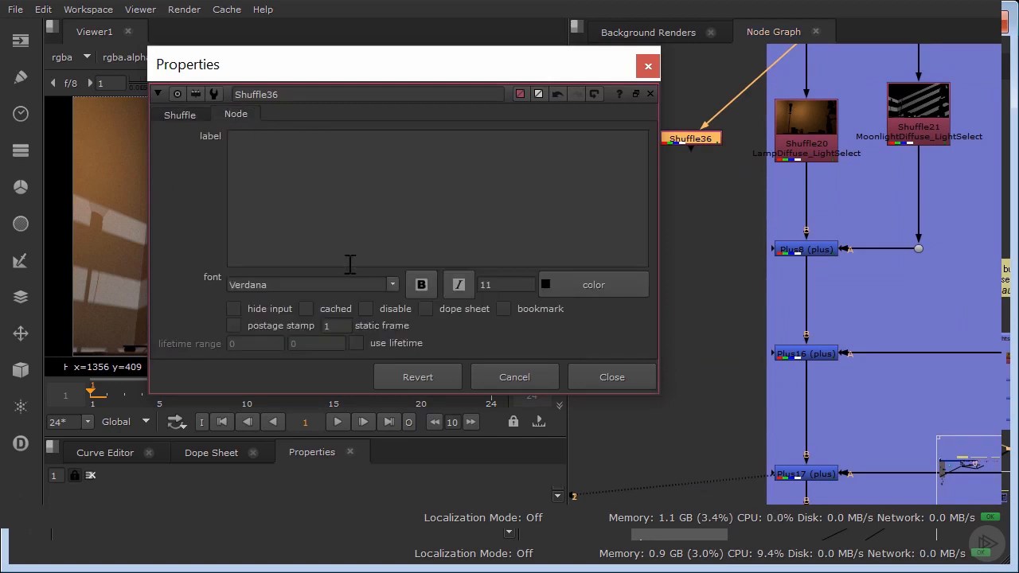
{"action": "left_click", "coordinate": [234, 325]}
{"action": "left_click", "coordinate": [589, 377]}
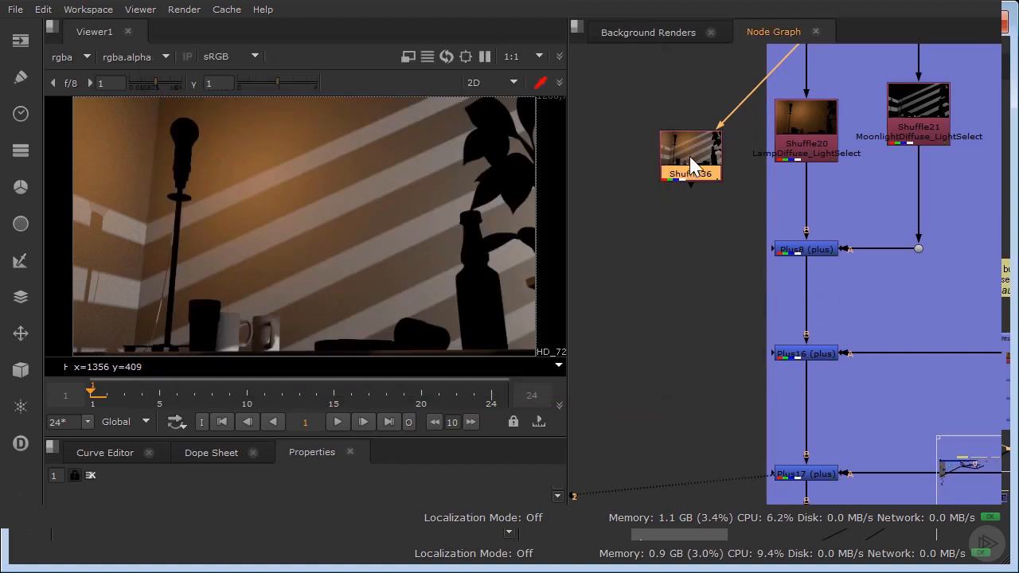
{"action": "left_click_drag", "start_coordinate": [691, 165], "coordinate": [666, 173]}
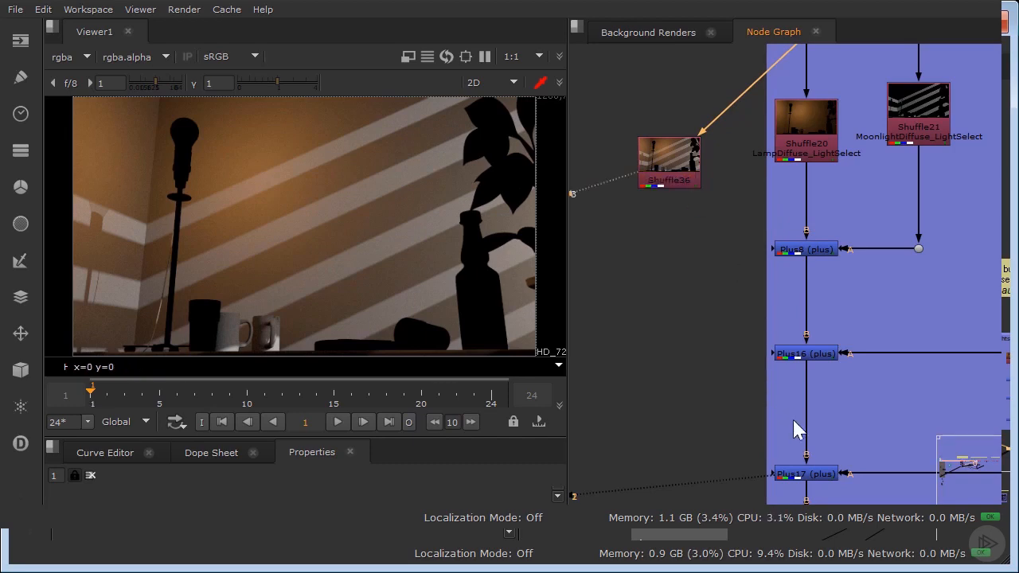
Compare the summed diffuse light passes at Plus17 with the Lighting layer from Shuffle36 in the viewer.
{"action": "left_click", "coordinate": [808, 474]}
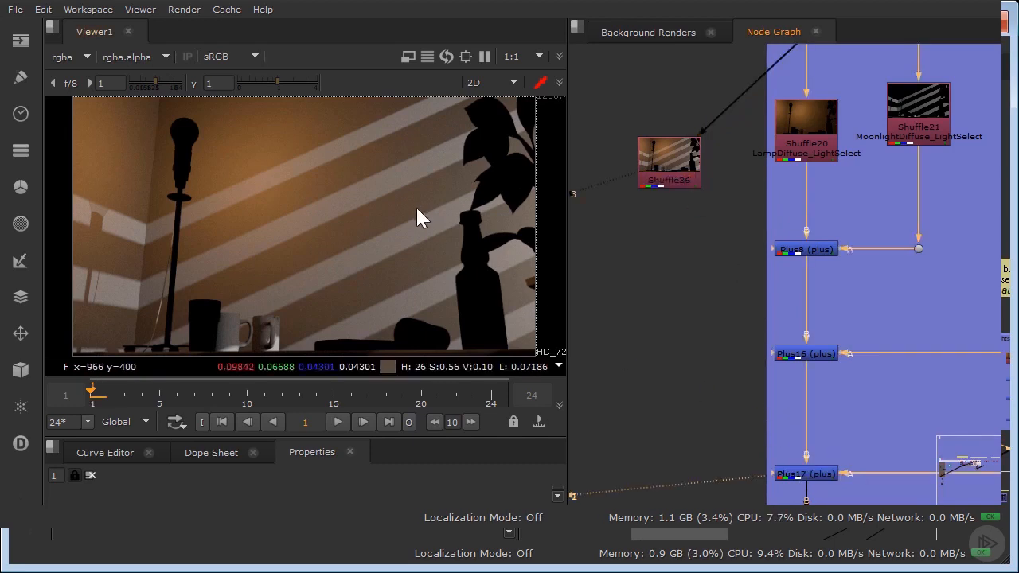
{"action": "key", "text": "3"}
{"action": "key", "text": "2"}
{"action": "key", "text": "3"}
{"action": "key", "text": "2"}
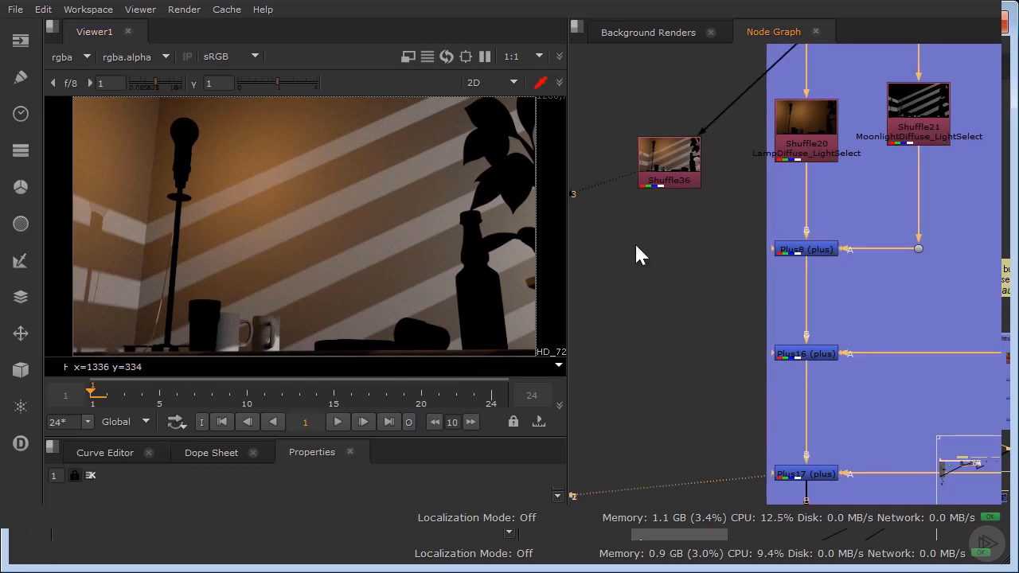
View the summed specular light passes at Plus19 in the Lightselect Specular group.
{"action": "scroll", "coordinate": [705, 244], "scroll_direction": "down", "scroll_amount": 4}
{"action": "middle_click_drag", "start_coordinate": [814, 241], "coordinate": [484, 180]}
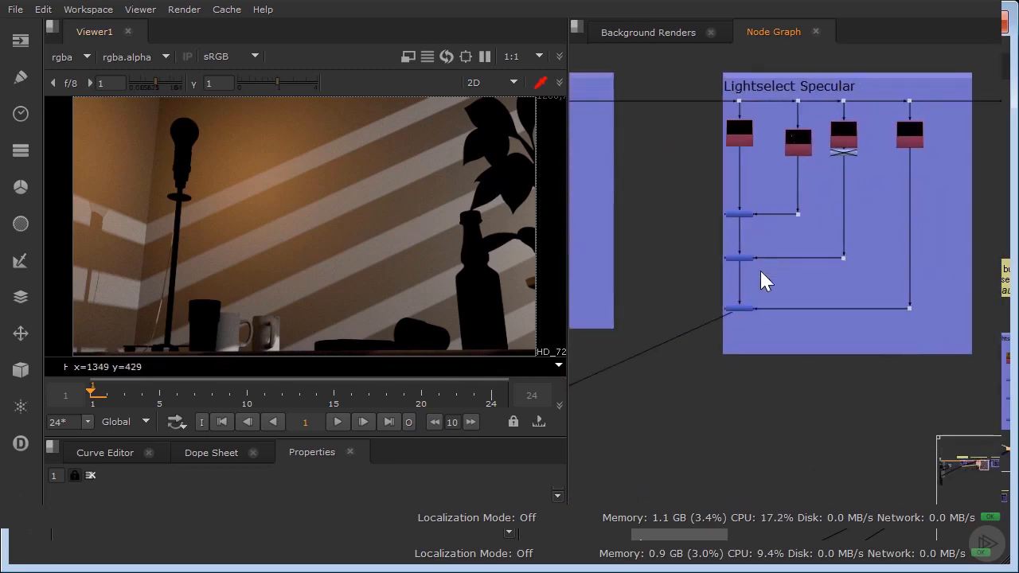
{"action": "scroll", "coordinate": [745, 292], "scroll_direction": "up", "scroll_amount": 3}
{"action": "left_click", "coordinate": [751, 324]}
{"action": "key", "text": "1"}
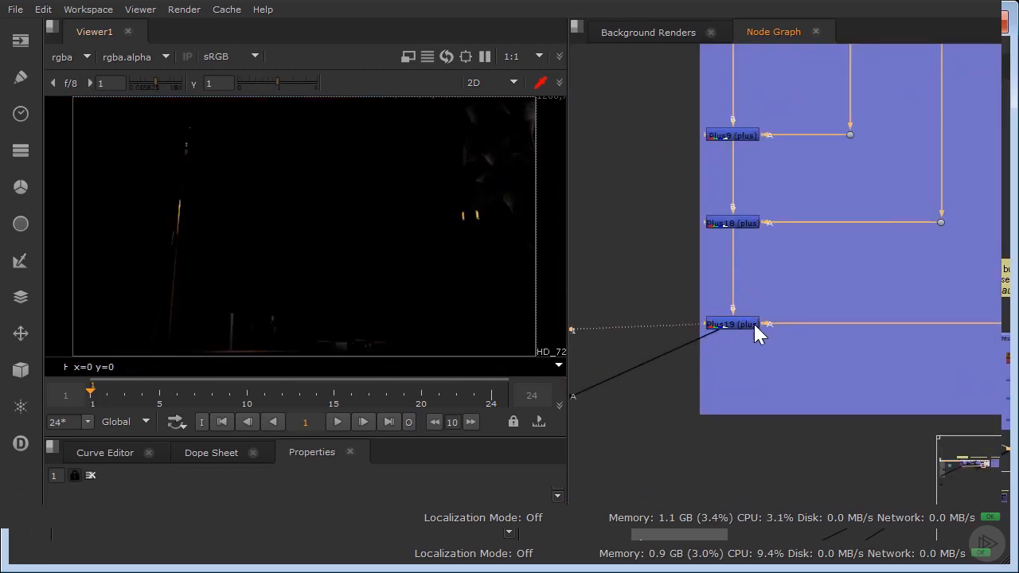
Enable the disabled node under the third light pass of the Lightselect Specular group.
{"action": "scroll", "coordinate": [734, 278], "scroll_direction": "down", "scroll_amount": 4}
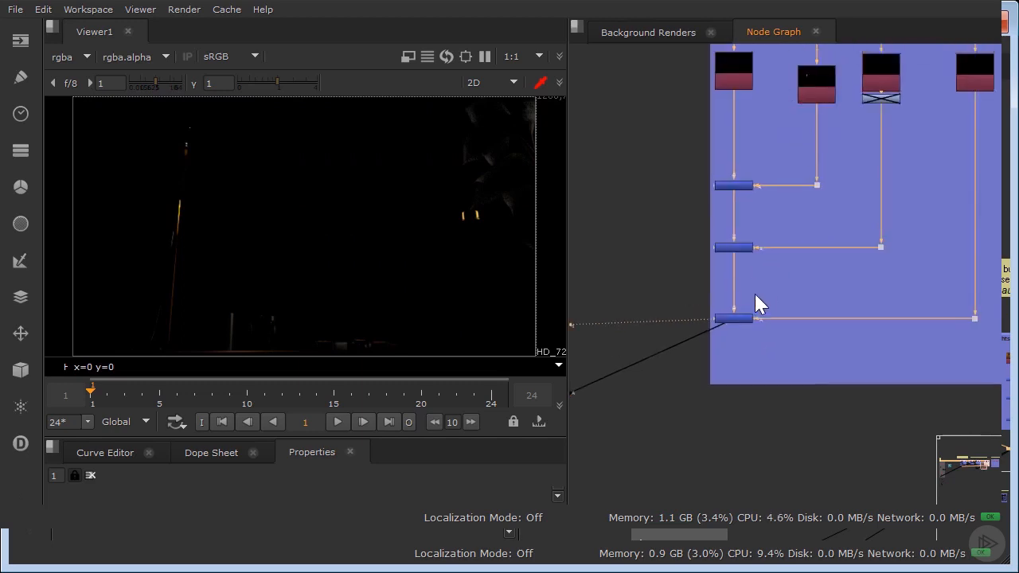
{"action": "left_click_drag", "start_coordinate": [673, 259], "coordinate": [775, 321]}
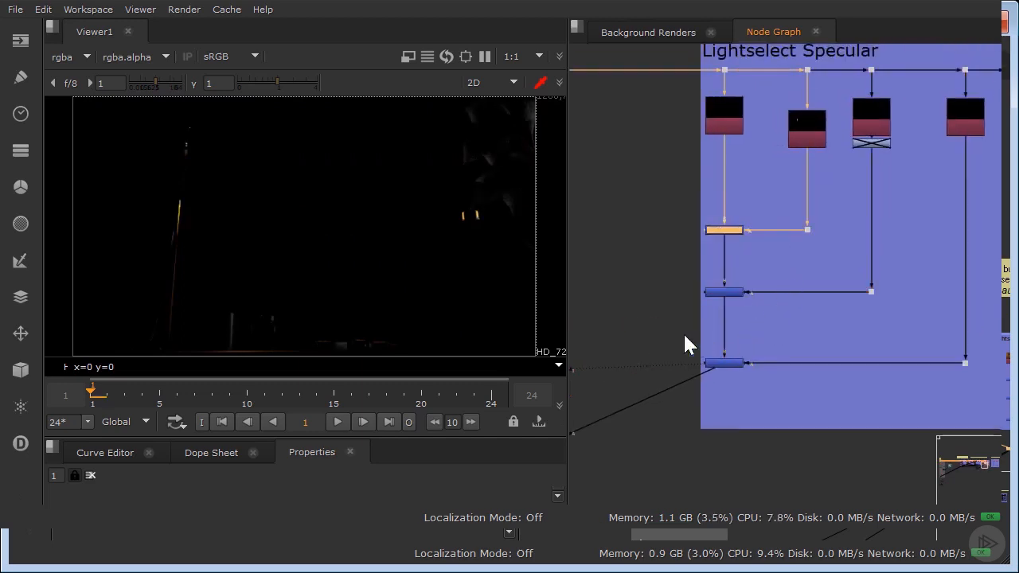
{"action": "left_click_drag", "start_coordinate": [684, 337], "coordinate": [788, 387]}
{"action": "left_click", "coordinate": [871, 143]}
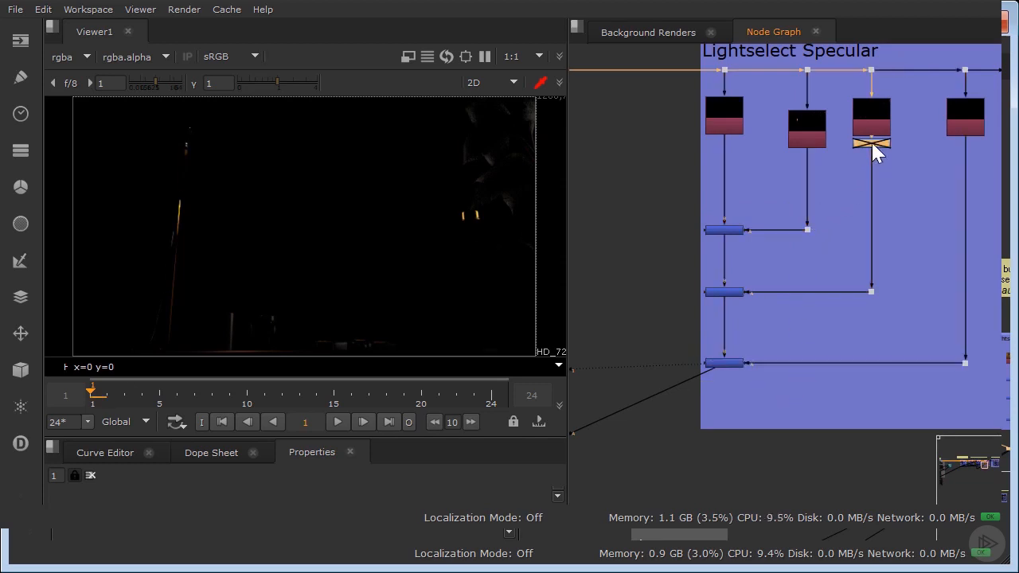
{"action": "key", "text": "d"}
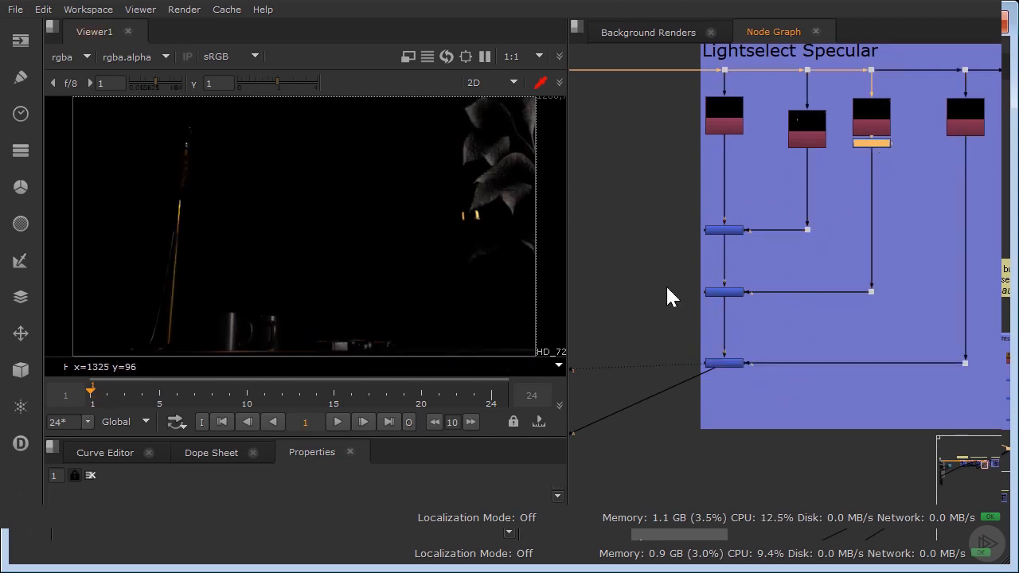
View the combined diffuse and specular result at the plus node below Lightselect Diffuse again.
{"action": "scroll", "coordinate": [765, 258], "scroll_direction": "down", "scroll_amount": 6}
{"action": "scroll", "coordinate": [721, 392], "scroll_direction": "up", "scroll_amount": 4}
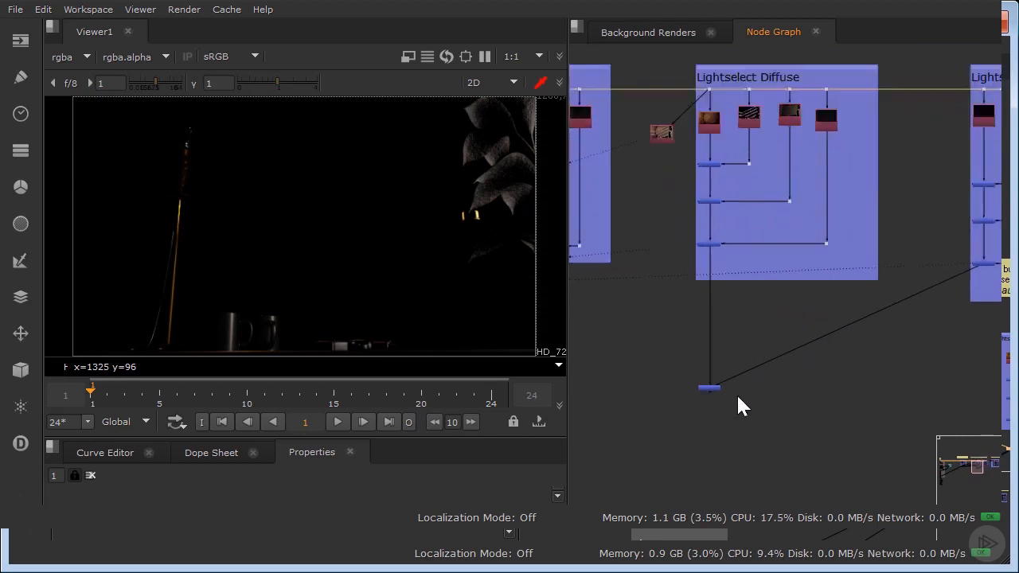
{"action": "left_click", "coordinate": [701, 386]}
{"action": "key", "text": "1"}
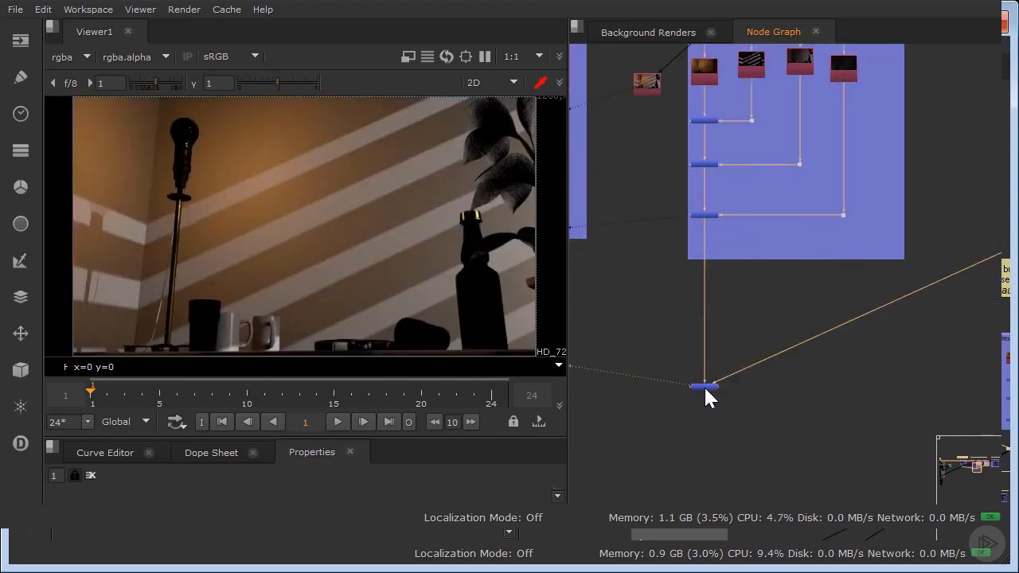
Insert a Grade node between the HDRI diffuse pass (Shuffle22) and Plus17 and lower its multiply to about 0.145.
{"action": "middle_click_drag", "start_coordinate": [663, 209], "coordinate": [642, 251]}
{"action": "scroll", "coordinate": [690, 192], "scroll_direction": "up", "scroll_amount": 3}
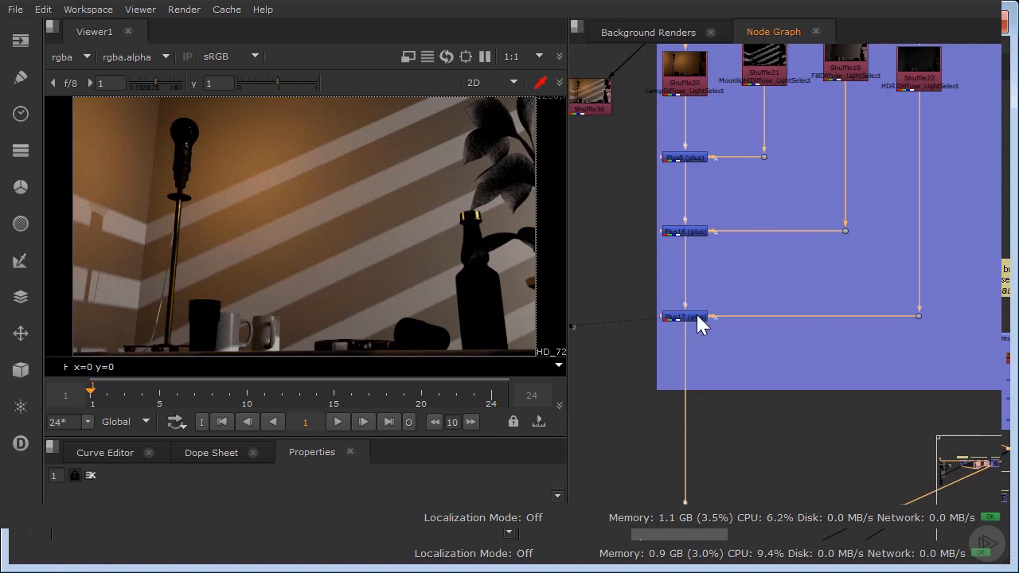
{"action": "left_click", "coordinate": [778, 298]}
{"action": "key", "text": "g"}
{"action": "left_click_drag", "start_coordinate": [782, 303], "coordinate": [786, 313]}
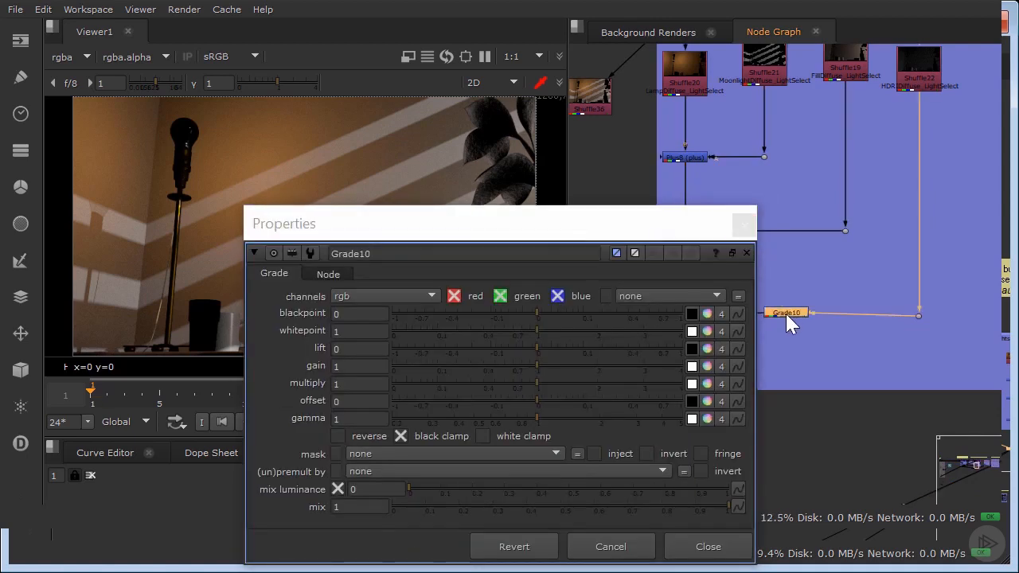
{"action": "left_click_drag", "start_coordinate": [513, 390], "coordinate": [460, 363]}
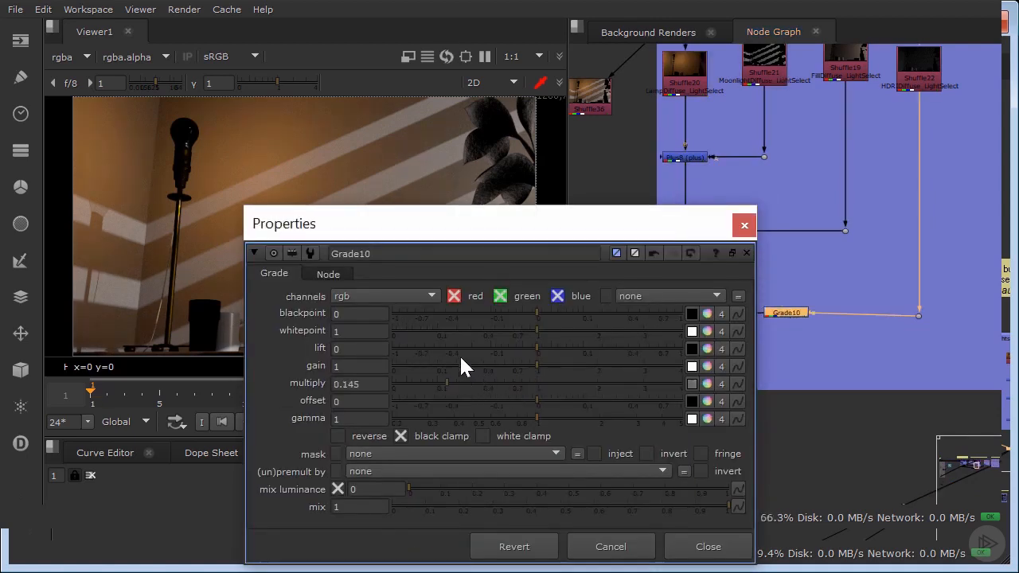
{"action": "left_click_drag", "start_coordinate": [383, 230], "coordinate": [555, 331]}
{"action": "left_click", "coordinate": [890, 322]}
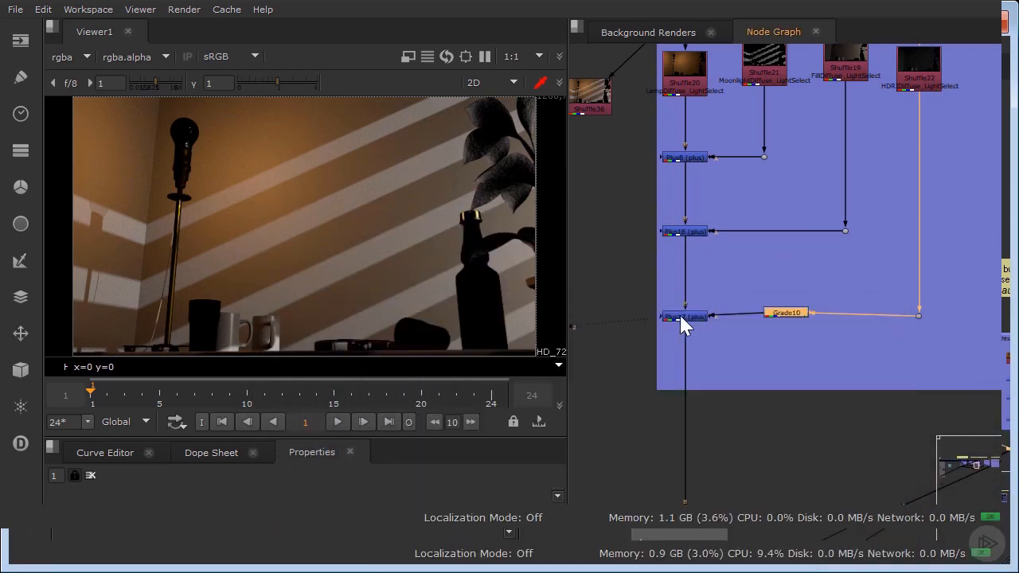
Toggle Plus17 off and on to compare the image with and without the graded HDRI diffuse light.
{"action": "left_click", "coordinate": [683, 316]}
{"action": "key", "text": "d"}
{"action": "key", "text": "d"}
{"action": "key", "text": "d"}
{"action": "key", "text": "d"}
{"action": "key", "text": "d"}
{"action": "key", "text": "d"}
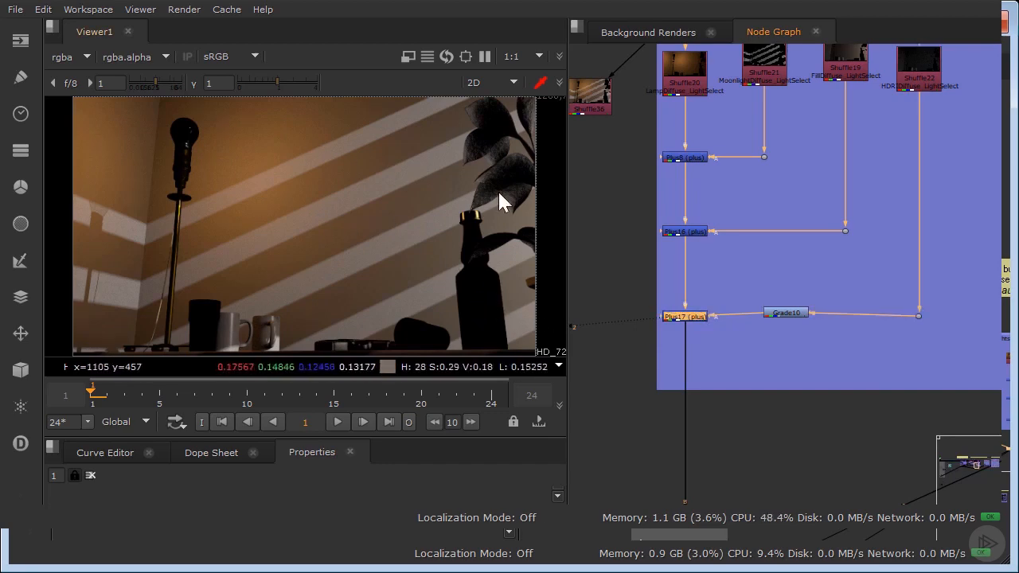
Return to the main compositing chain and view the last plus node inside its grey backdrop.
{"action": "scroll", "coordinate": [720, 223], "scroll_direction": "down", "scroll_amount": 3}
{"action": "scroll", "coordinate": [730, 213], "scroll_direction": "down", "scroll_amount": 4}
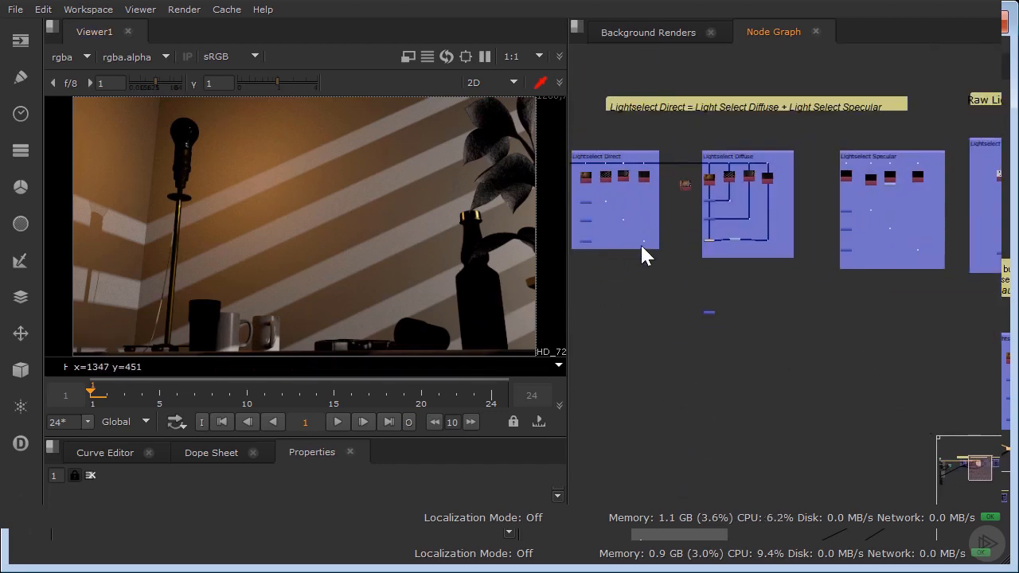
{"action": "middle_click_drag", "start_coordinate": [640, 246], "coordinate": [856, 243]}
{"action": "middle_click_drag", "start_coordinate": [660, 280], "coordinate": [880, 238]}
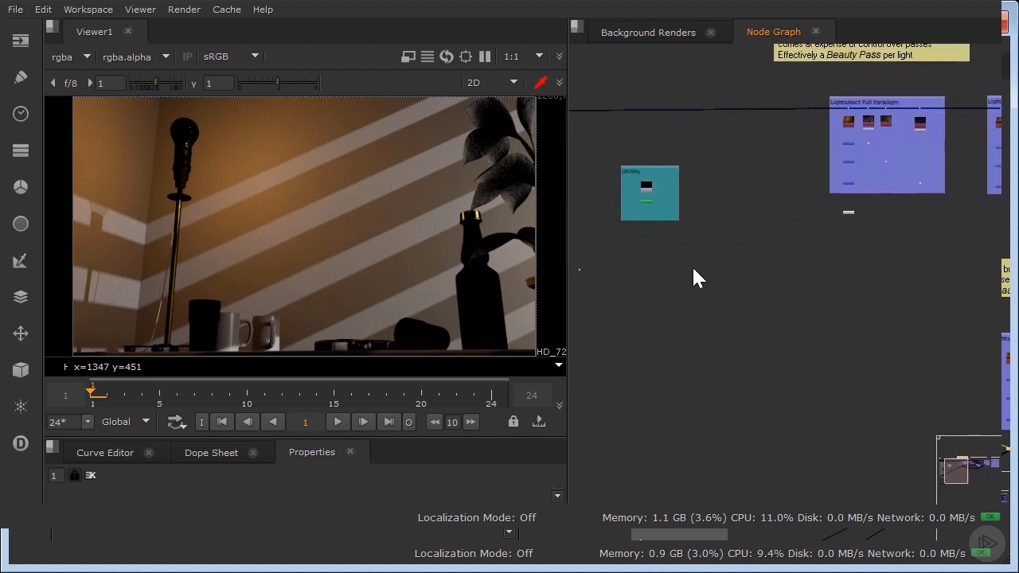
{"action": "middle_click_drag", "start_coordinate": [693, 268], "coordinate": [897, 256]}
{"action": "scroll", "coordinate": [693, 402], "scroll_direction": "up", "scroll_amount": 4}
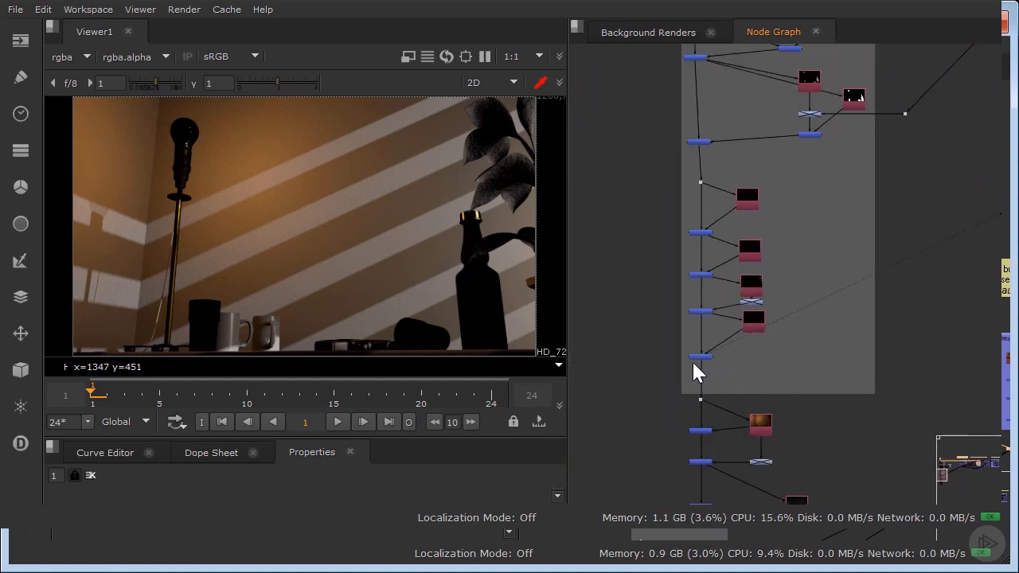
{"action": "left_click", "coordinate": [697, 358]}
{"action": "key", "text": "1"}
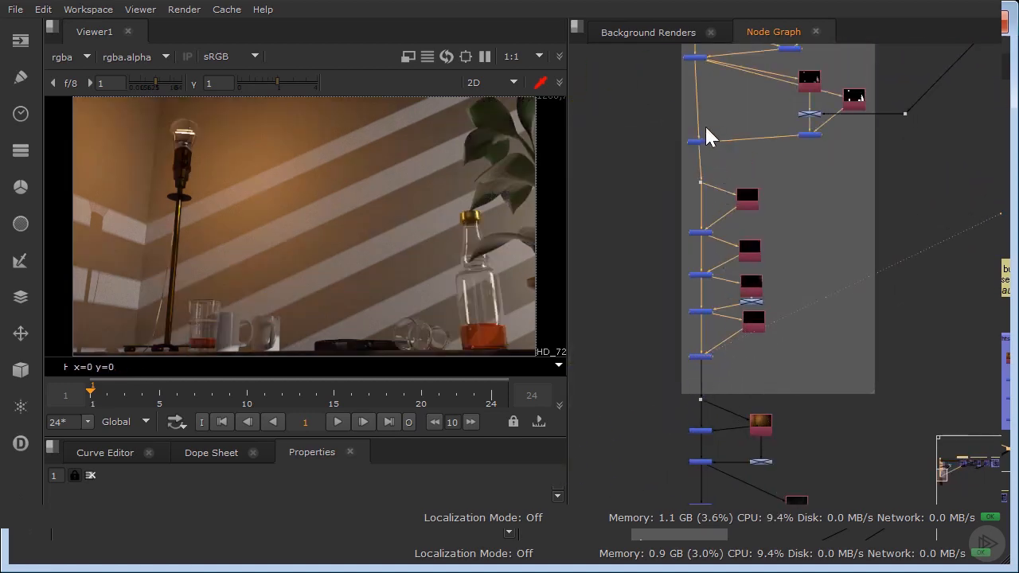
Examine the main chain from the Render node through the Advanced Back to Beauty backdrop down to the lightselect nodes below it.
{"action": "middle_click_drag", "start_coordinate": [709, 136], "coordinate": [752, 335]}
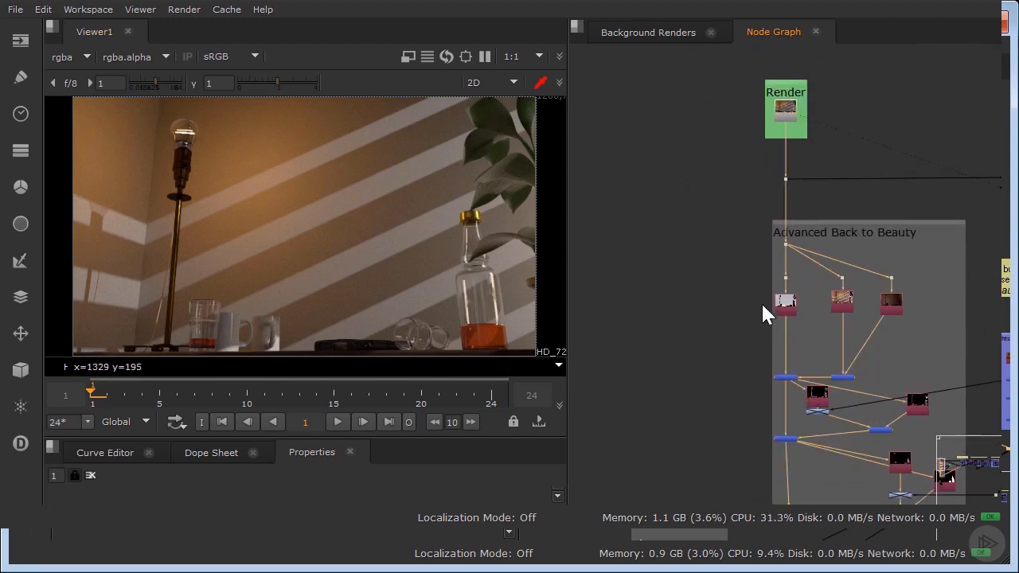
{"action": "scroll", "coordinate": [763, 309], "scroll_direction": "down", "scroll_amount": 4}
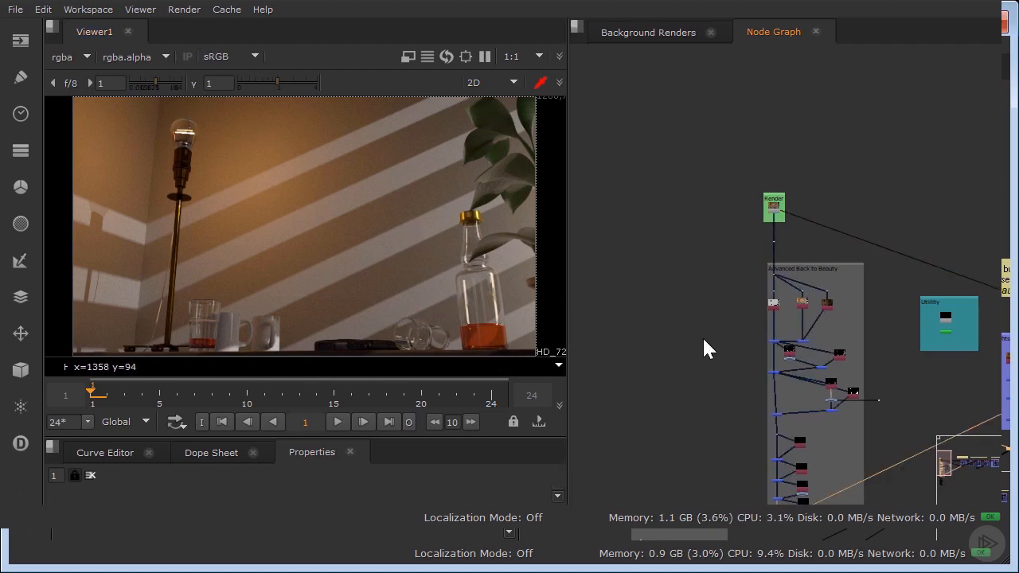
{"action": "middle_click_drag", "start_coordinate": [730, 351], "coordinate": [550, 59]}
{"action": "middle_click_drag", "start_coordinate": [697, 212], "coordinate": [795, 169]}
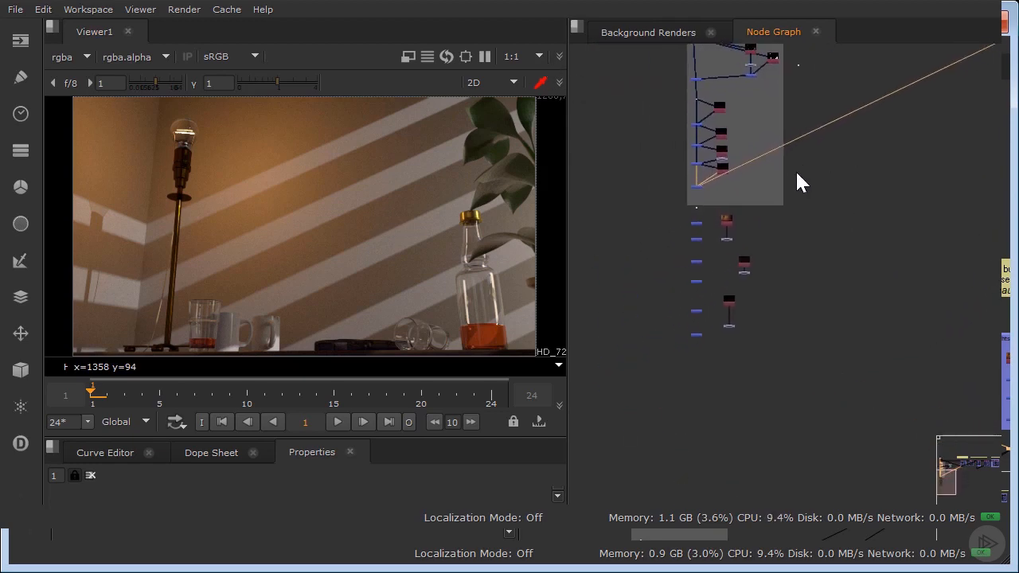
{"action": "scroll", "coordinate": [783, 236], "scroll_direction": "up", "scroll_amount": 3}
{"action": "middle_click_drag", "start_coordinate": [668, 158], "coordinate": [748, 165]}
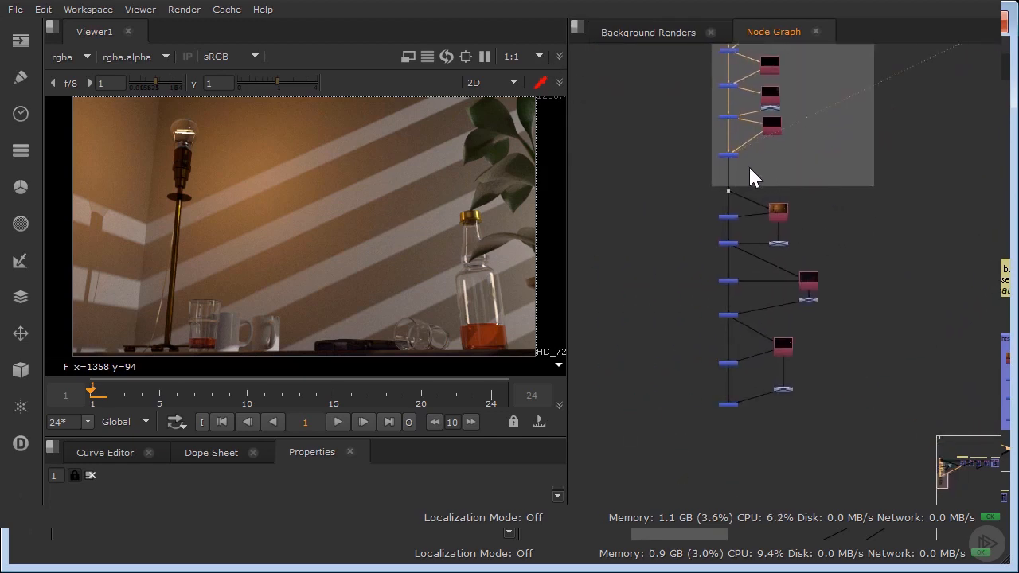
{"action": "scroll", "coordinate": [749, 167], "scroll_direction": "up", "scroll_amount": 3}
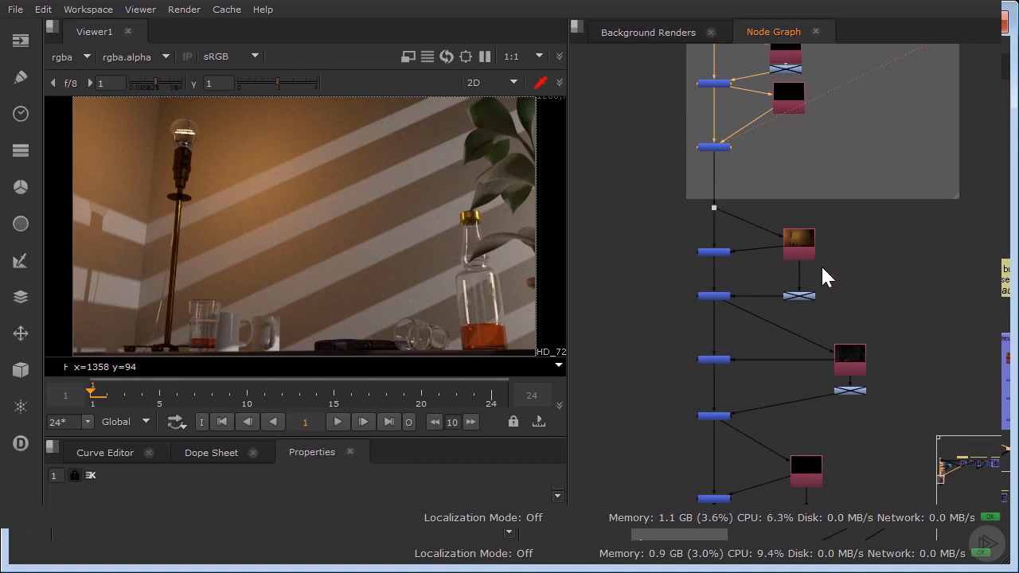
{"action": "scroll", "coordinate": [821, 265], "scroll_direction": "up", "scroll_amount": 2}
View the image at Merge1, where the lamp lightselect pass is subtracted, and at Plus10, where it is added back.
{"action": "left_click_drag", "start_coordinate": [805, 234], "coordinate": [814, 246]}
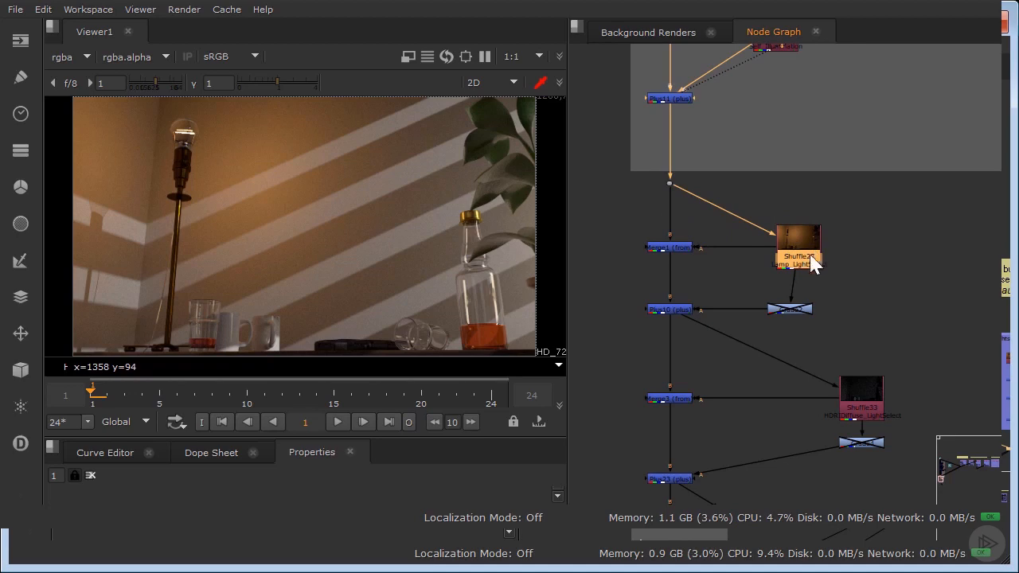
{"action": "left_click", "coordinate": [676, 249]}
{"action": "key", "text": "1"}
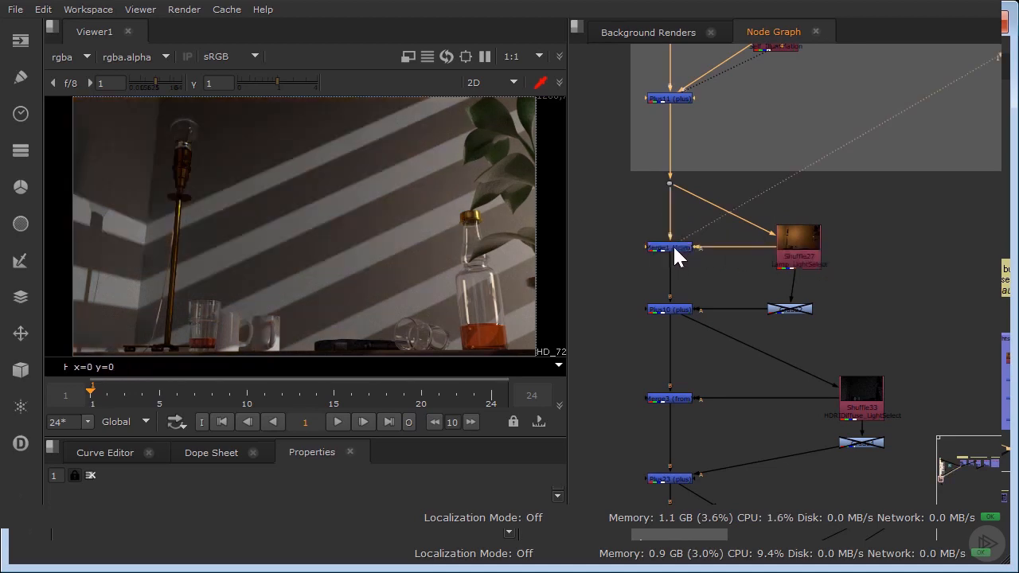
{"action": "left_click", "coordinate": [685, 308]}
{"action": "key", "text": "1"}
{"action": "mouse_move", "coordinate": [672, 247]}
{"action": "left_mouse_down"}
{"action": "mouse_move", "coordinate": [672, 277]}
{"action": "mouse_move", "coordinate": [661, 259]}
{"action": "mouse_move", "coordinate": [675, 256]}
{"action": "left_mouse_up"}
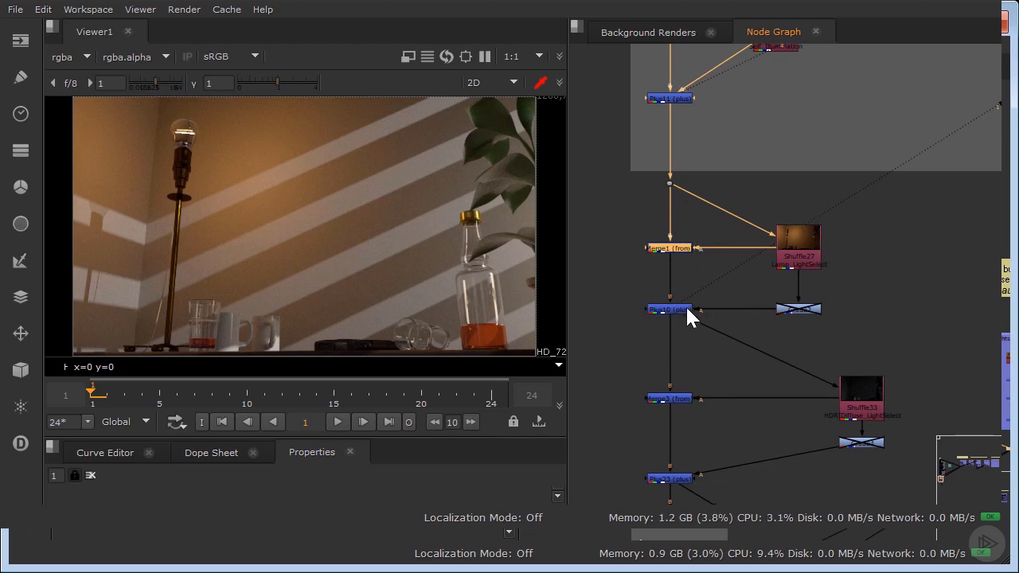
Insert a ColorCorrect node below the lamp lightselect pass (Shuffle27) and feed Merge1's A input from it.
{"action": "left_click", "coordinate": [837, 284]}
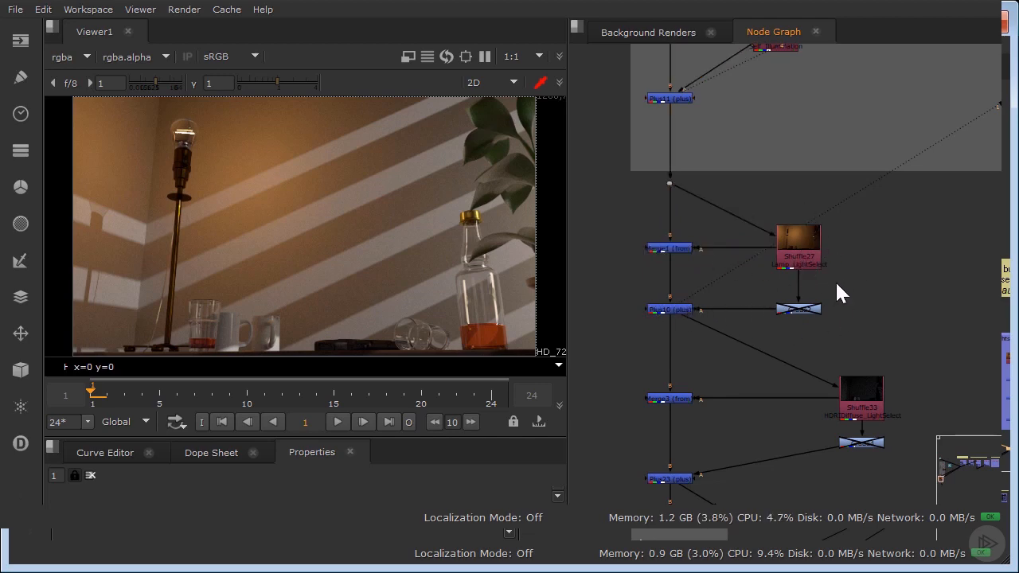
{"action": "key", "text": "c"}
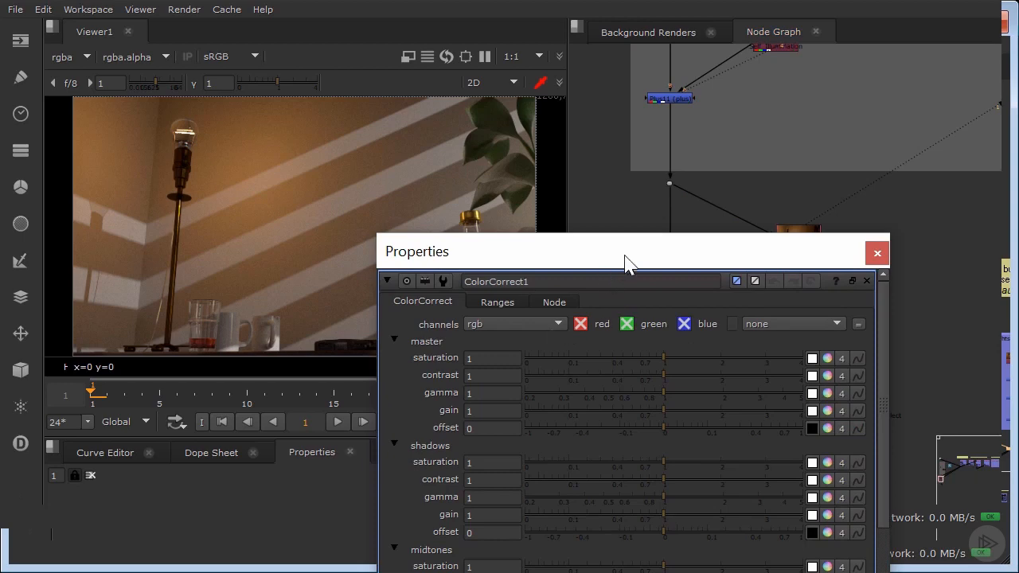
{"action": "left_click_drag", "start_coordinate": [626, 255], "coordinate": [553, 326]}
{"action": "left_click_drag", "start_coordinate": [839, 280], "coordinate": [809, 288]}
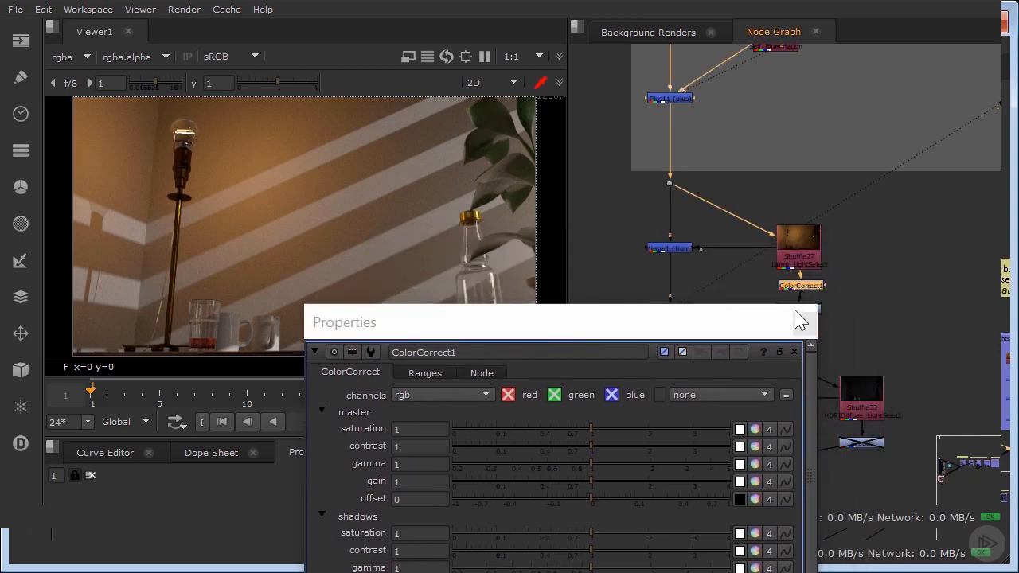
{"action": "left_click", "coordinate": [804, 323]}
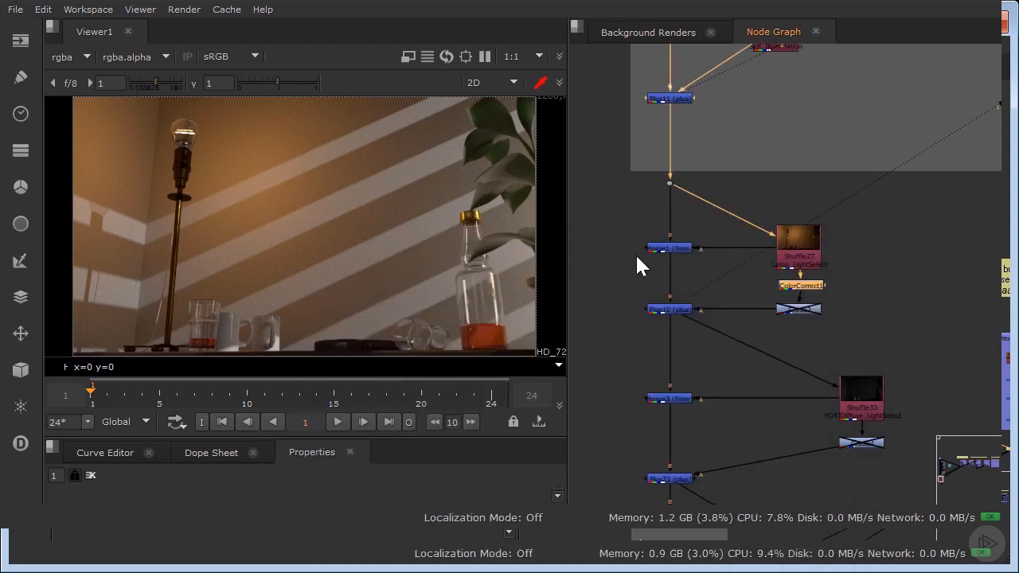
{"action": "double_click", "coordinate": [800, 285]}
Set the ColorCorrect node's master contrast to 0.9 and reconnect Merge1's A input to Shuffle27.
{"action": "left_click_drag", "start_coordinate": [635, 333], "coordinate": [732, 274]}
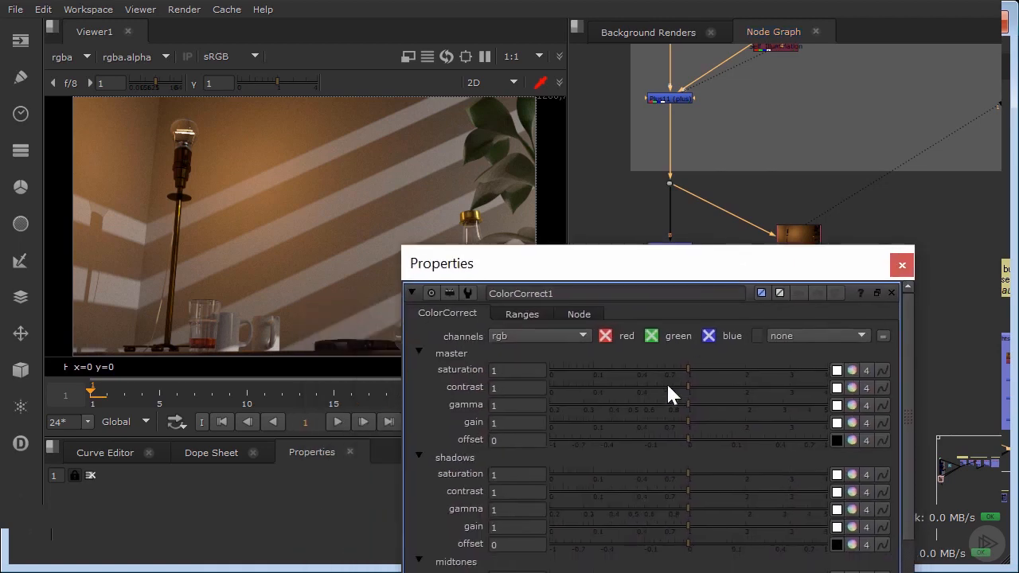
{"action": "left_click_drag", "start_coordinate": [666, 388], "coordinate": [594, 387]}
{"action": "left_click_drag", "start_coordinate": [726, 285], "coordinate": [726, 341]}
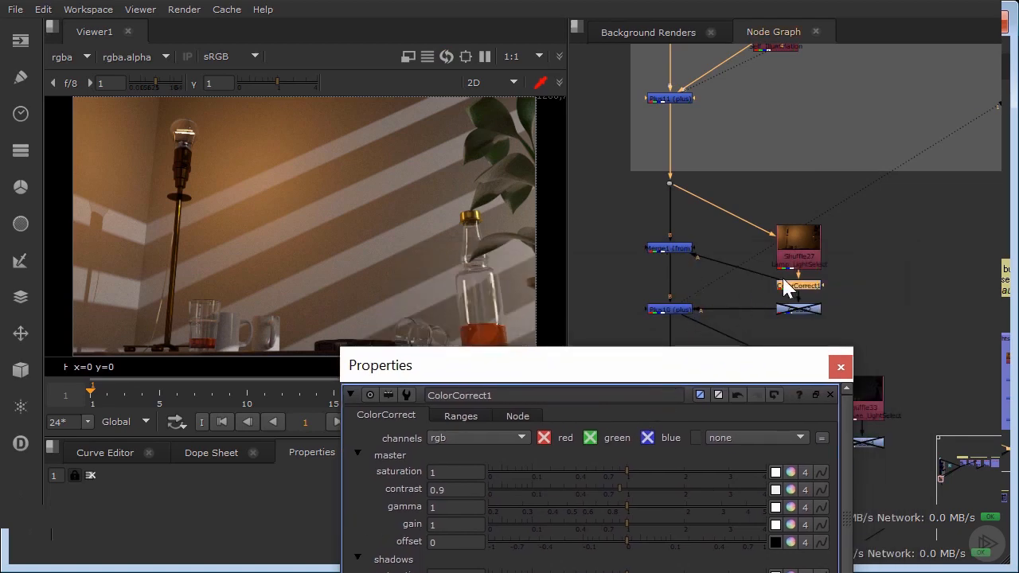
{"action": "left_click_drag", "start_coordinate": [786, 288], "coordinate": [802, 249]}
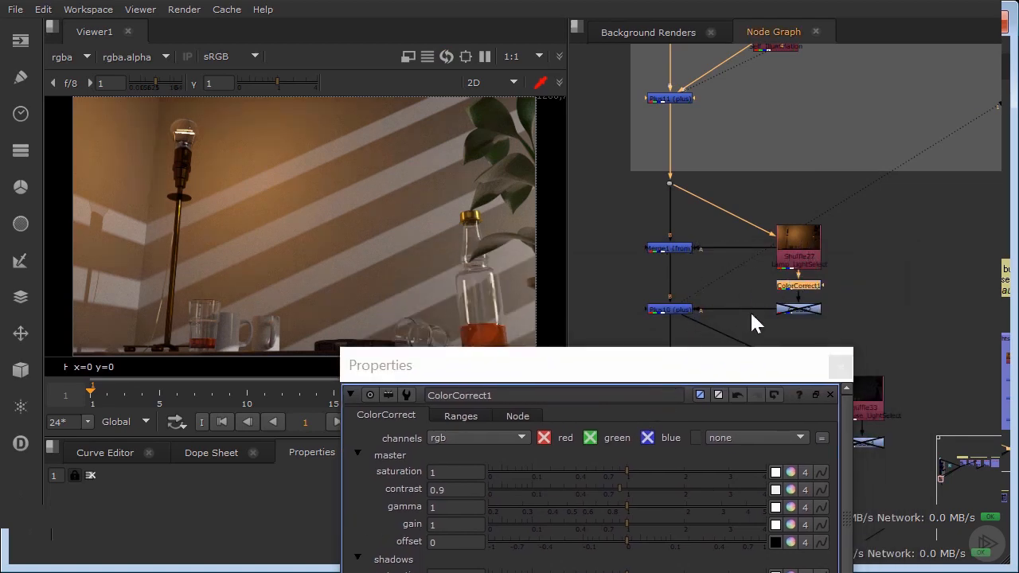
Try a master contrast of 1.02 and gamma of 1.6 on the lamp light's ColorCorrect node and delete the node.
{"action": "left_click_drag", "start_coordinate": [658, 368], "coordinate": [703, 257]}
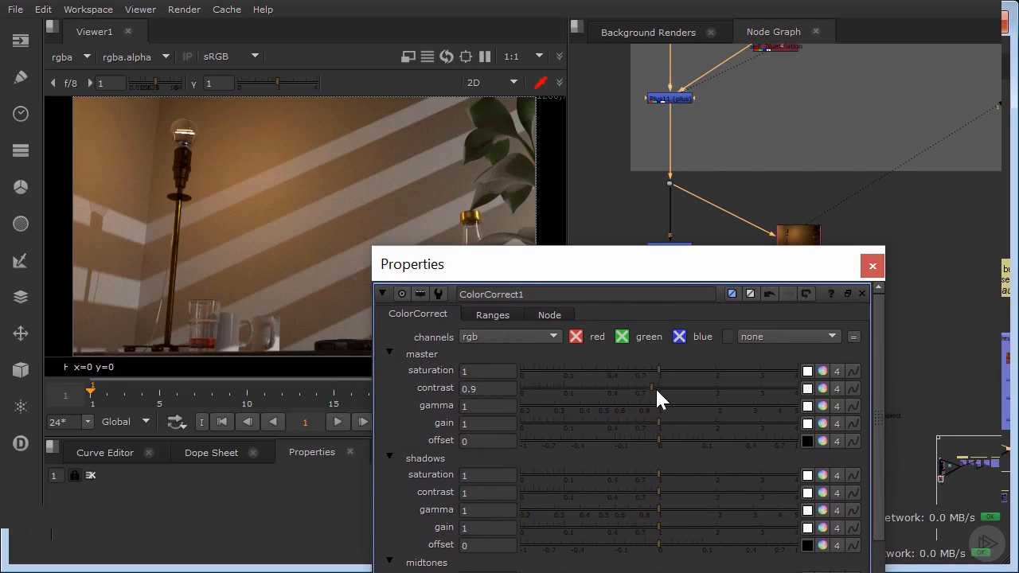
{"action": "left_click_drag", "start_coordinate": [656, 388], "coordinate": [701, 421]}
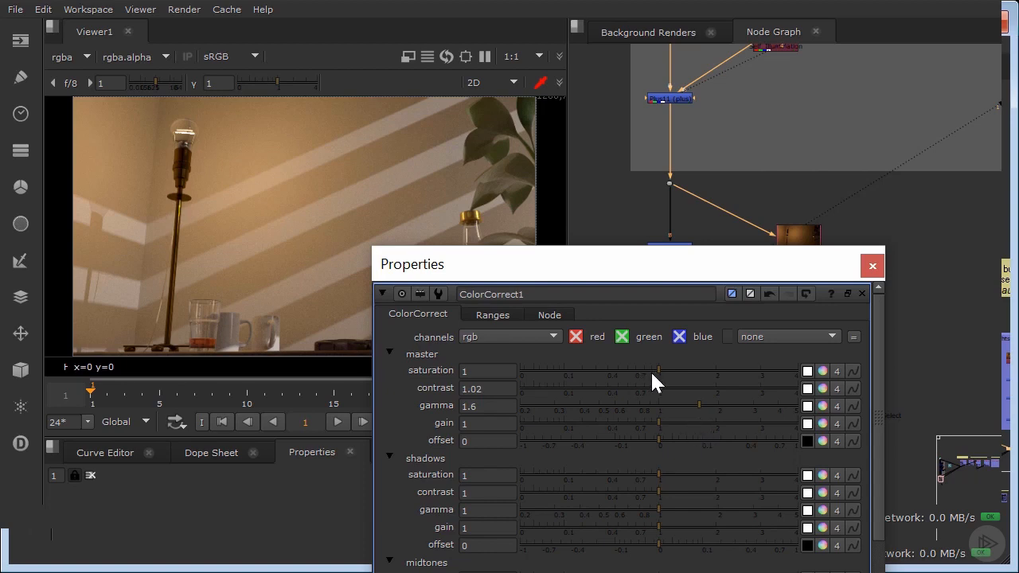
{"action": "mouse_move", "coordinate": [650, 370]}
{"action": "left_mouse_down"}
{"action": "mouse_move", "coordinate": [667, 371]}
{"action": "mouse_move", "coordinate": [655, 368]}
{"action": "left_mouse_up"}
{"action": "left_click", "coordinate": [871, 266]}
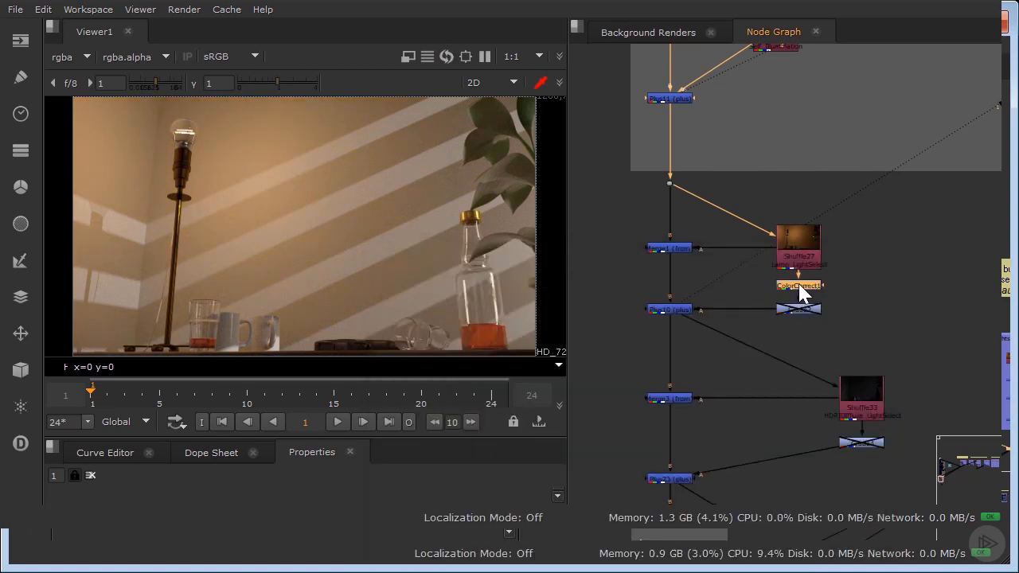
{"action": "key", "text": "Delete"}
Enable the Grade node below the lamp lightselect pass (Shuffle27), toggling it to compare the image with and without the grade.
{"action": "left_click", "coordinate": [803, 309]}
{"action": "key", "text": "d"}
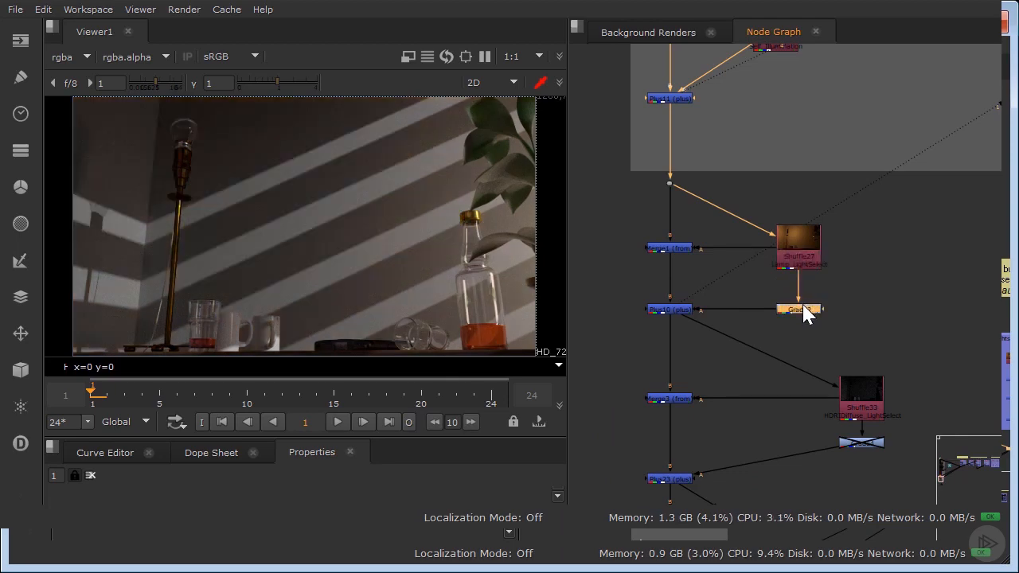
{"action": "key", "text": "d"}
{"action": "key", "text": "d"}
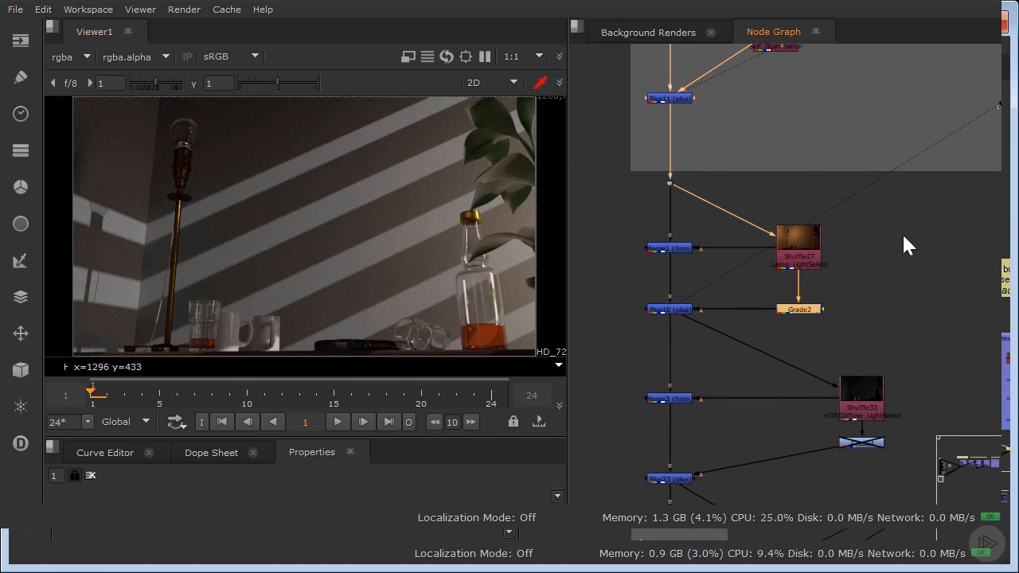
Enable the Grade node below the SSS pass (Shuffle10) inside the Advanced Back to Beauty backdrop.
{"action": "scroll", "coordinate": [823, 239], "scroll_direction": "down", "scroll_amount": 2}
{"action": "middle_click_drag", "start_coordinate": [811, 180], "coordinate": [822, 352]}
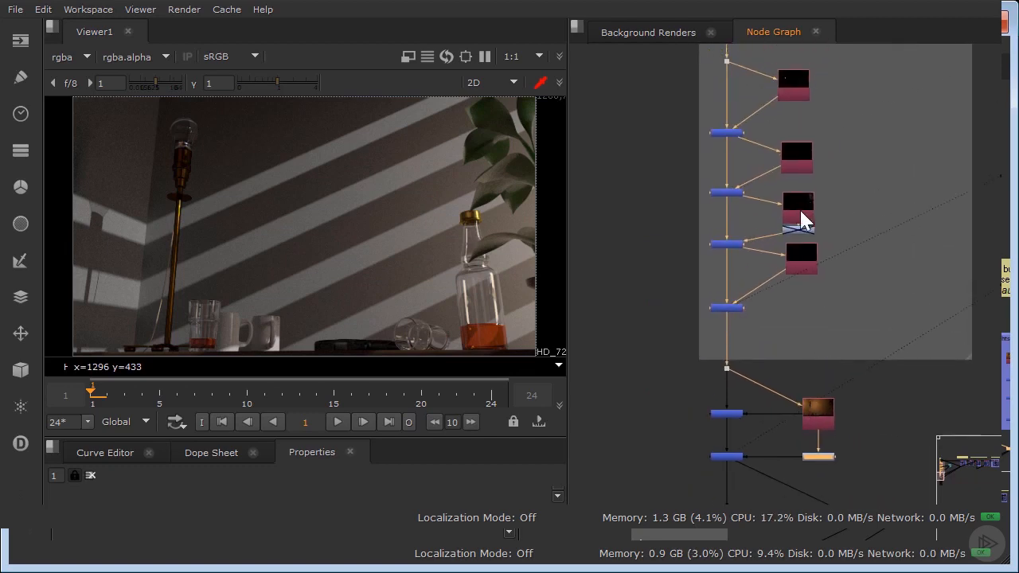
{"action": "scroll", "coordinate": [802, 214], "scroll_direction": "up", "scroll_amount": 4}
{"action": "left_click", "coordinate": [796, 247]}
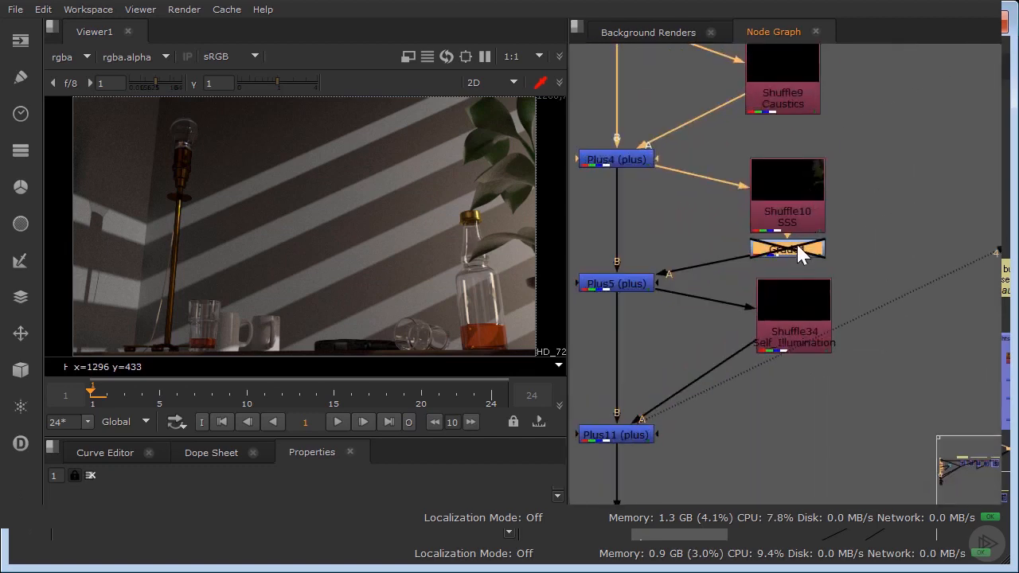
{"action": "key", "text": "d"}
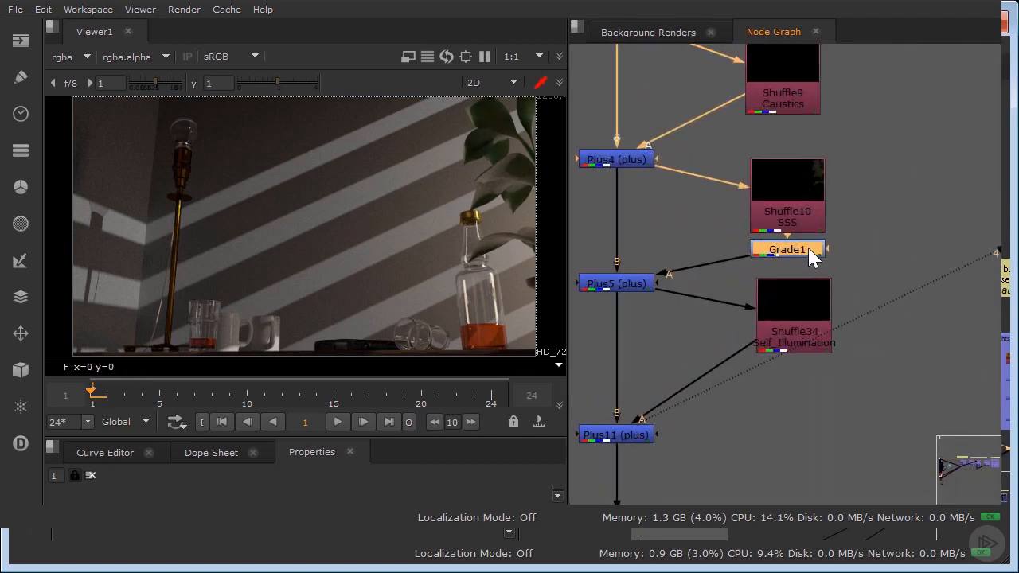
Insert a Grade node after the disabled masked node below the Raw_Reflection pass (Shuffle4) and adjust its gamma.
{"action": "middle_click_drag", "start_coordinate": [800, 230], "coordinate": [867, 336]}
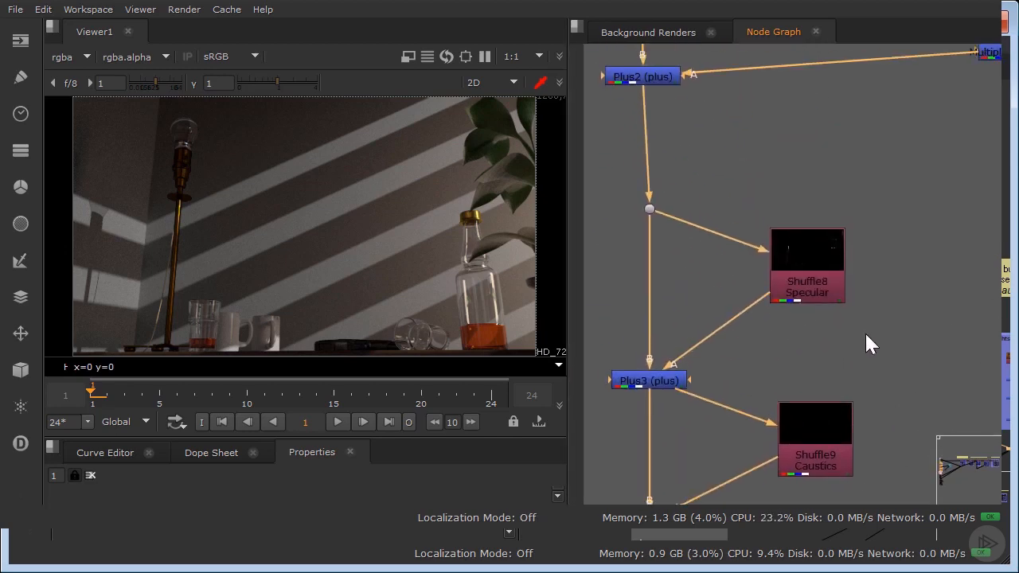
{"action": "middle_click_drag", "start_coordinate": [821, 128], "coordinate": [792, 287]}
{"action": "scroll", "coordinate": [793, 288], "scroll_direction": "down", "scroll_amount": 3}
{"action": "middle_click_drag", "start_coordinate": [920, 194], "coordinate": [749, 267]}
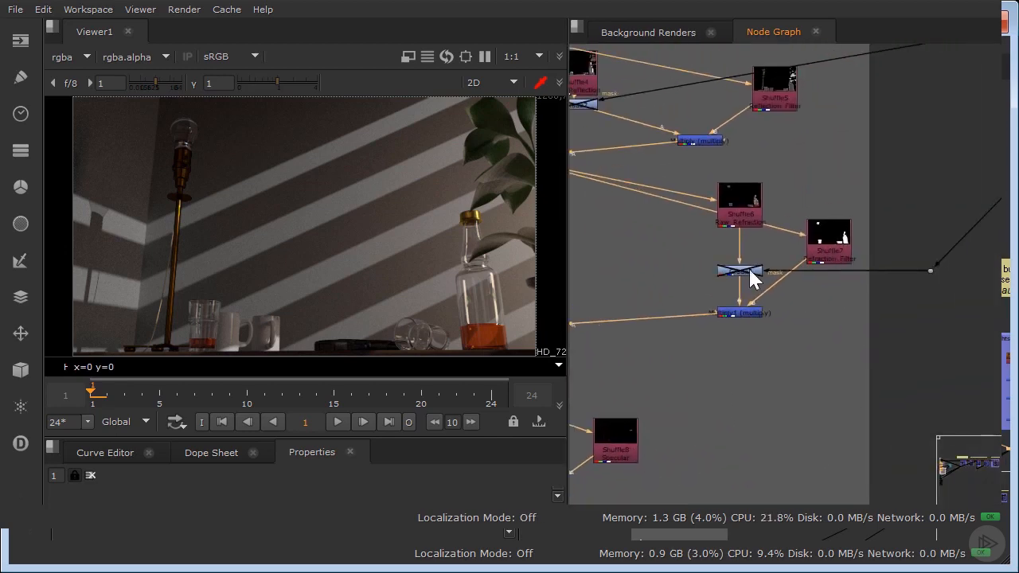
{"action": "middle_click_drag", "start_coordinate": [823, 309], "coordinate": [975, 465]}
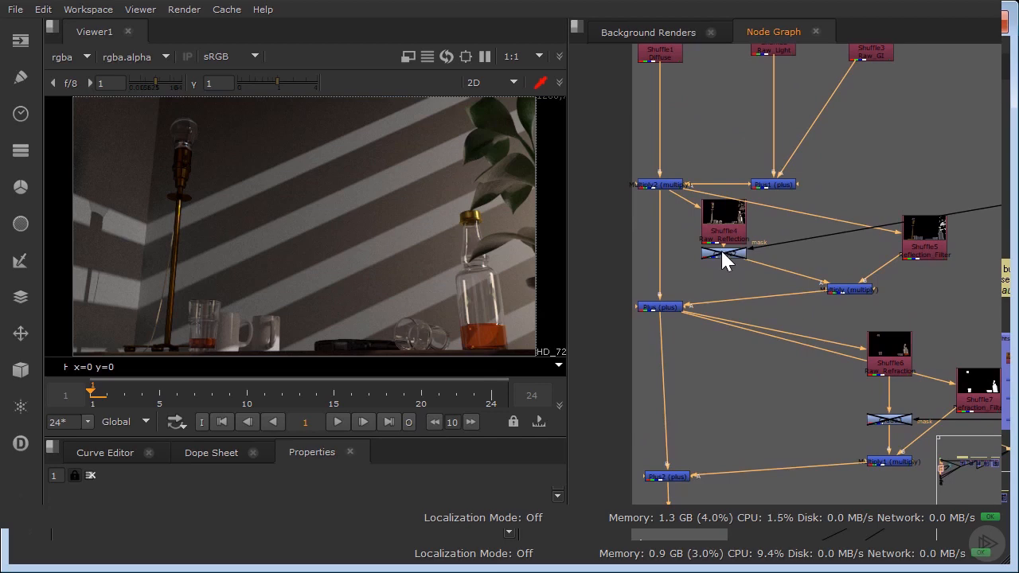
{"action": "left_click", "coordinate": [722, 255]}
{"action": "double_click", "coordinate": [720, 250]}
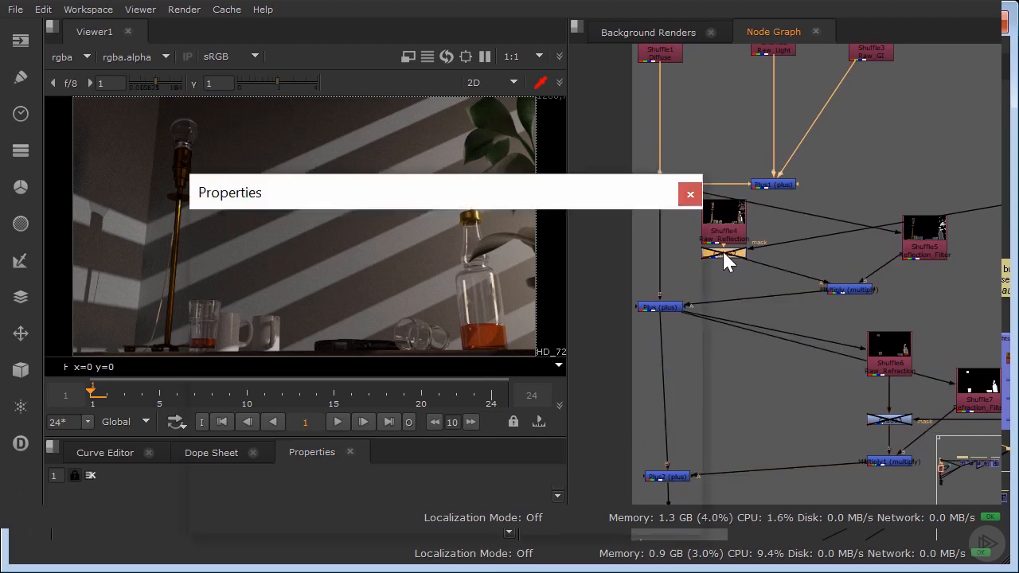
{"action": "left_click_drag", "start_coordinate": [478, 207], "coordinate": [711, 223]}
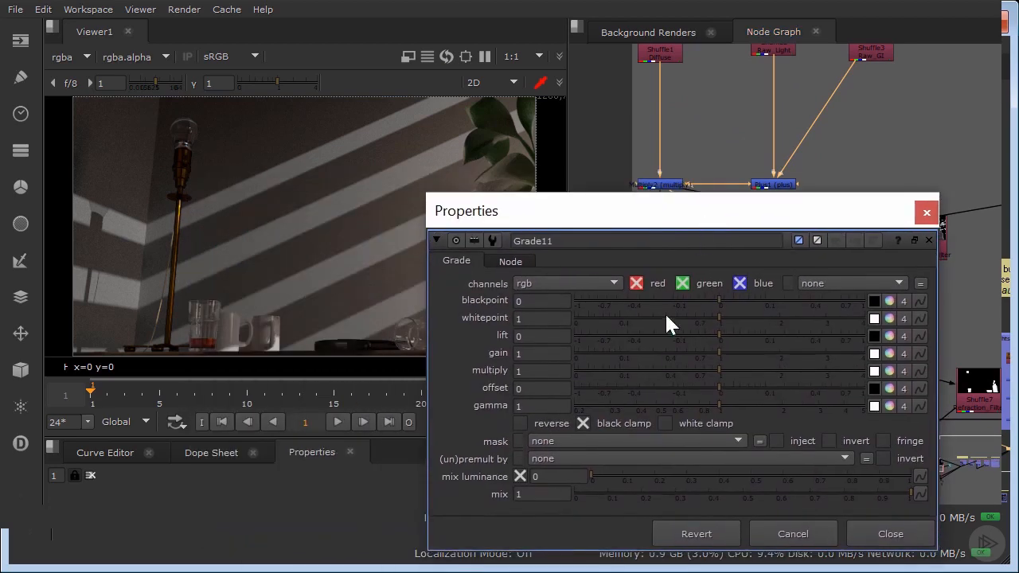
{"action": "left_click_drag", "start_coordinate": [730, 404], "coordinate": [711, 406]}
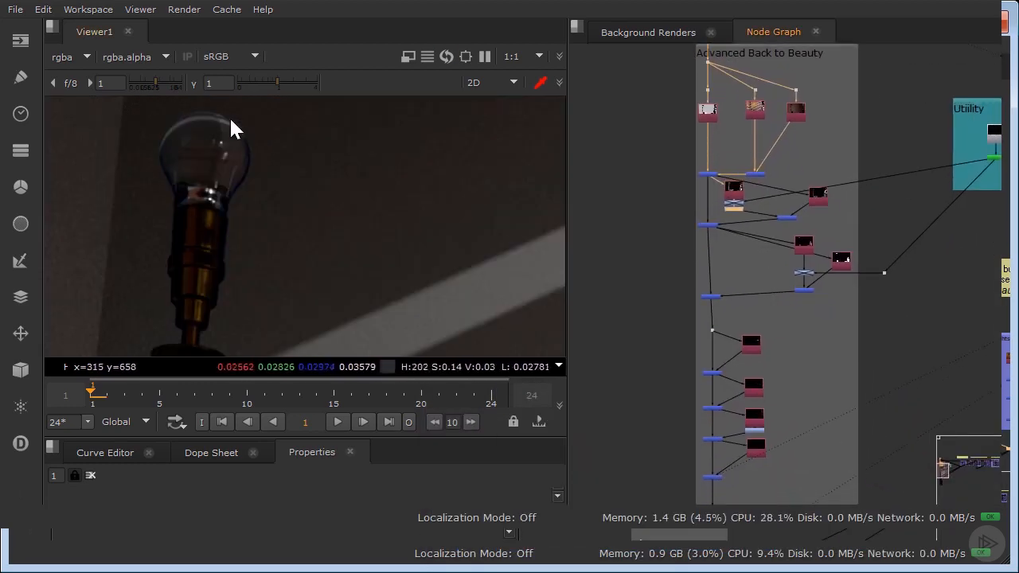
Toggle the new reflection Grade node to compare its effect on the lamp bulb close-up.
{"action": "scroll", "coordinate": [744, 213], "scroll_direction": "up", "scroll_amount": 3}
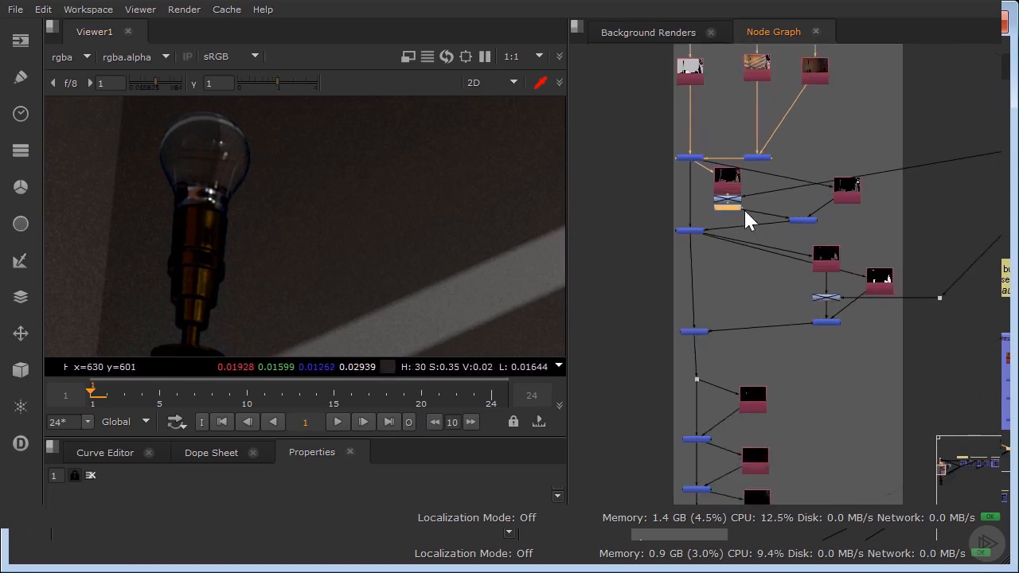
{"action": "key", "text": "d"}
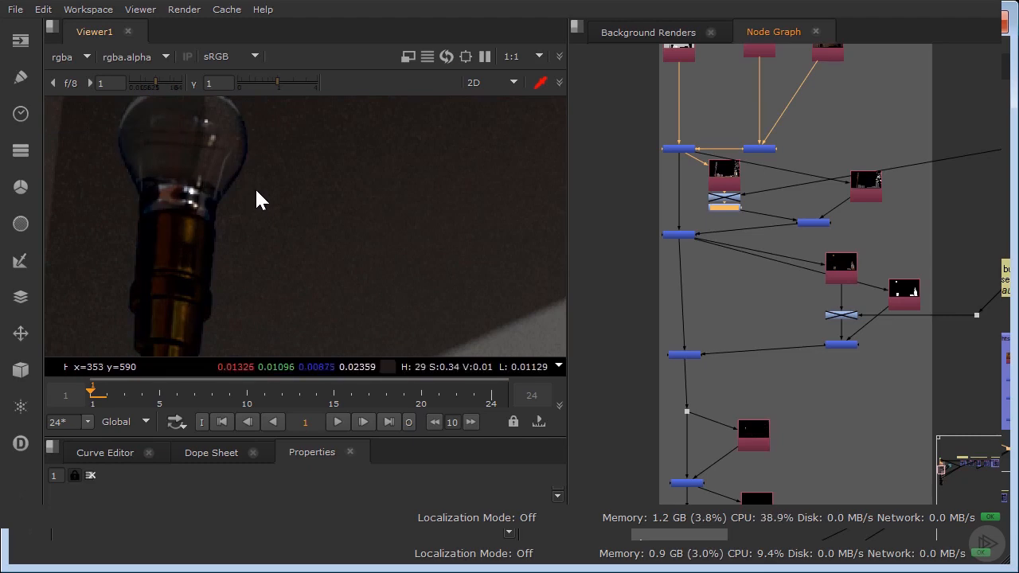
View the result at the last plus node (Plus11) inside the Advanced Back to Beauty backdrop.
{"action": "scroll", "coordinate": [820, 406], "scroll_direction": "down", "scroll_amount": 4}
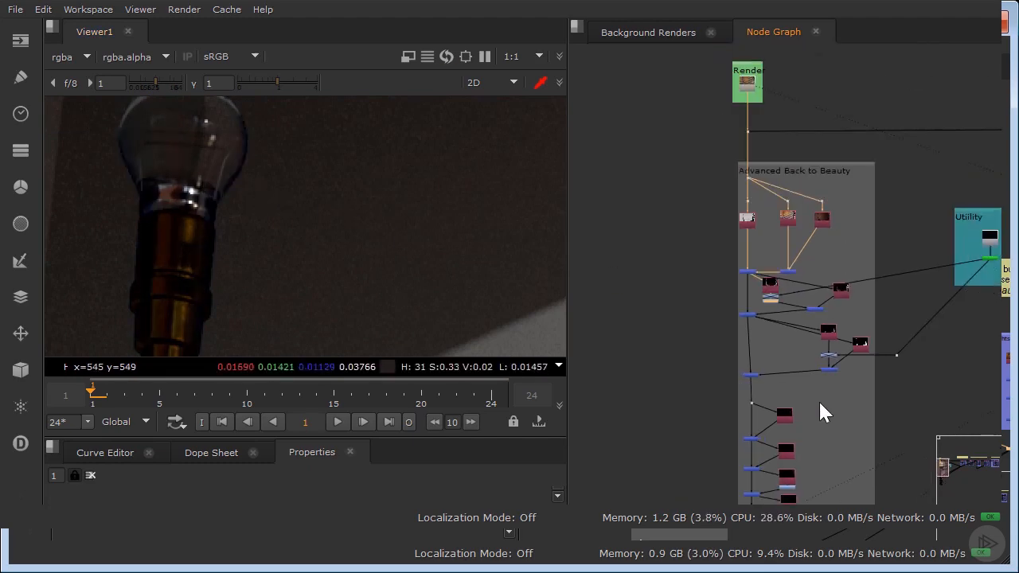
{"action": "middle_click_drag", "start_coordinate": [783, 303], "coordinate": [724, 122]}
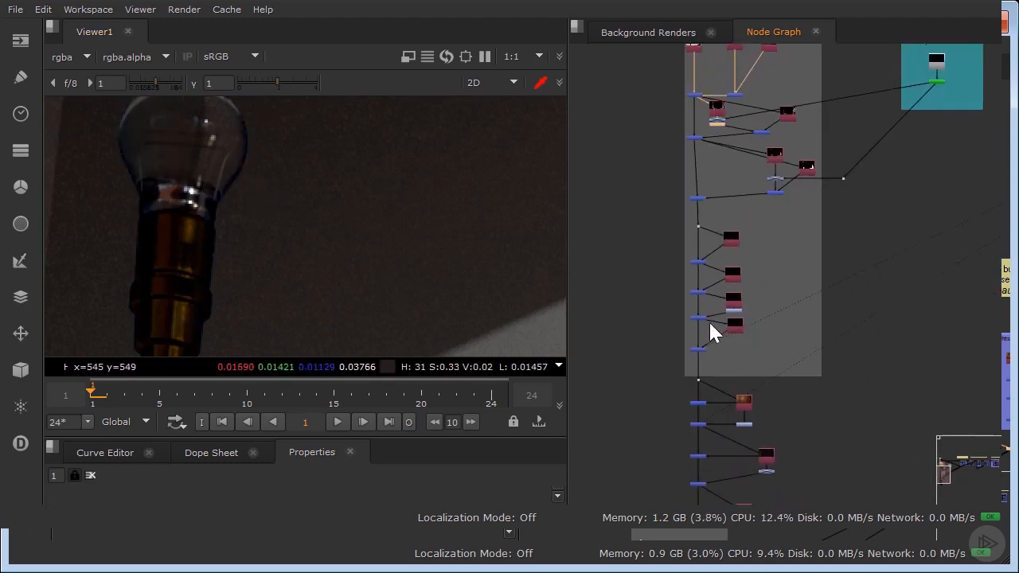
{"action": "scroll", "coordinate": [710, 323], "scroll_direction": "up", "scroll_amount": 2}
{"action": "left_click", "coordinate": [688, 363]}
{"action": "key", "text": "1"}
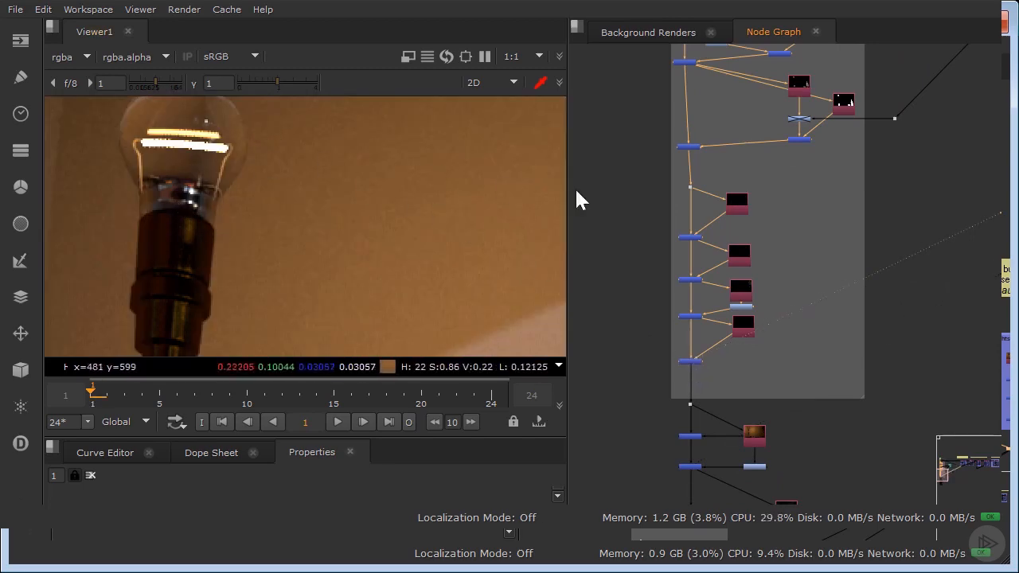
{"action": "middle_click_drag", "start_coordinate": [739, 135], "coordinate": [734, 223]}
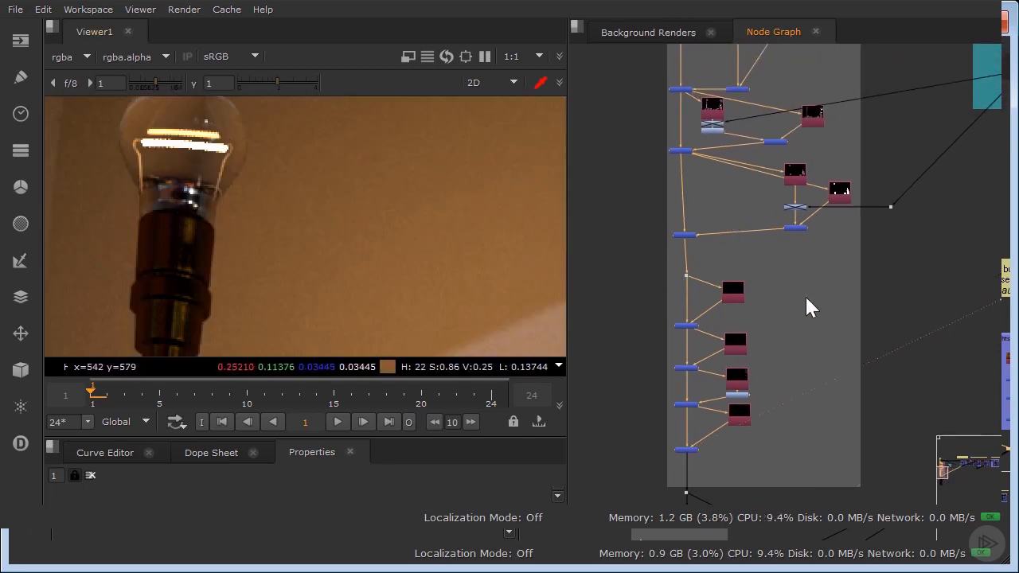
View the Lamp_LightSelect pass (Shuffle27) just below the Advanced Back to Beauty backdrop.
{"action": "scroll", "coordinate": [714, 121], "scroll_direction": "up", "scroll_amount": 3}
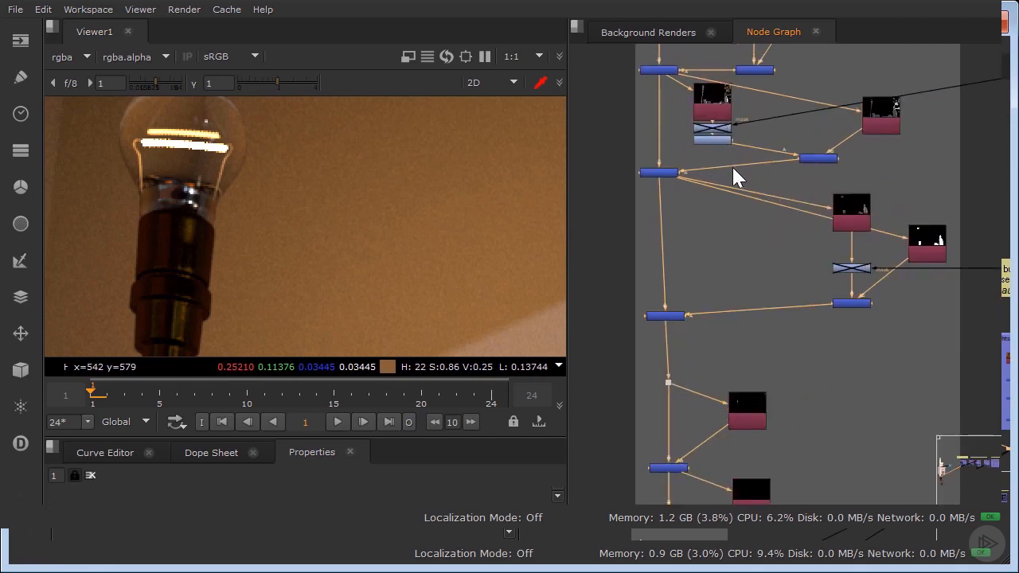
{"action": "middle_click_drag", "start_coordinate": [823, 193], "coordinate": [837, 60]}
{"action": "middle_click_drag", "start_coordinate": [738, 446], "coordinate": [747, 233]}
{"action": "left_click", "coordinate": [778, 381]}
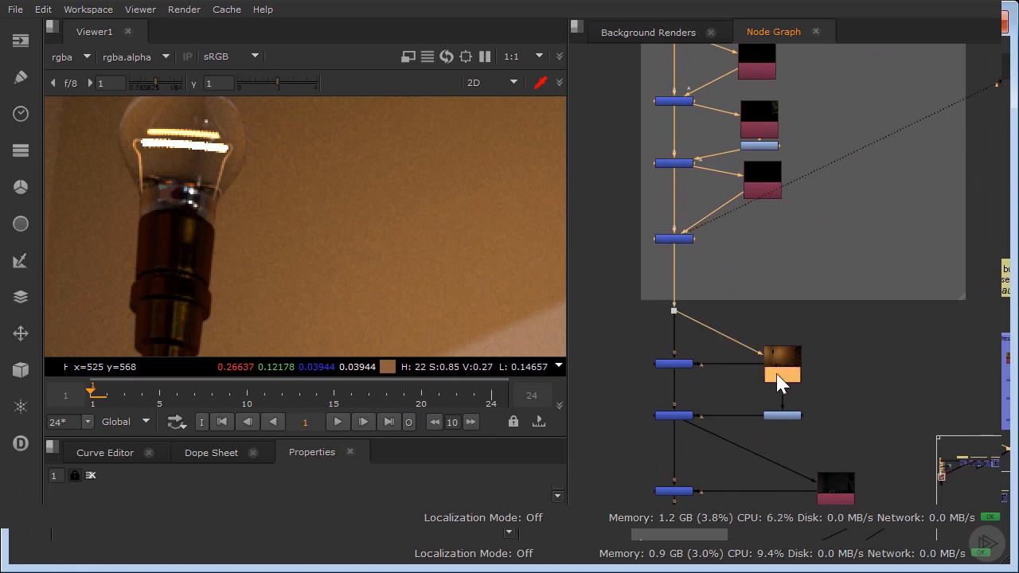
{"action": "key", "text": "2"}
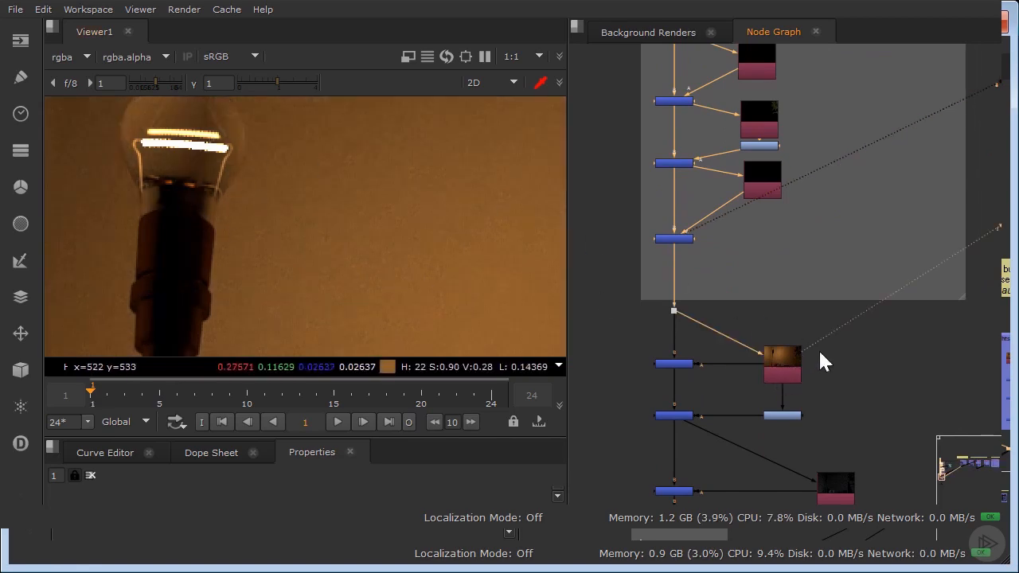
View the results at Merge1 (from) and Plus10 (plus), and disable the existing Grade node below the Lamp_LightSelect pass.
{"action": "left_click", "coordinate": [675, 363]}
{"action": "key", "text": "2"}
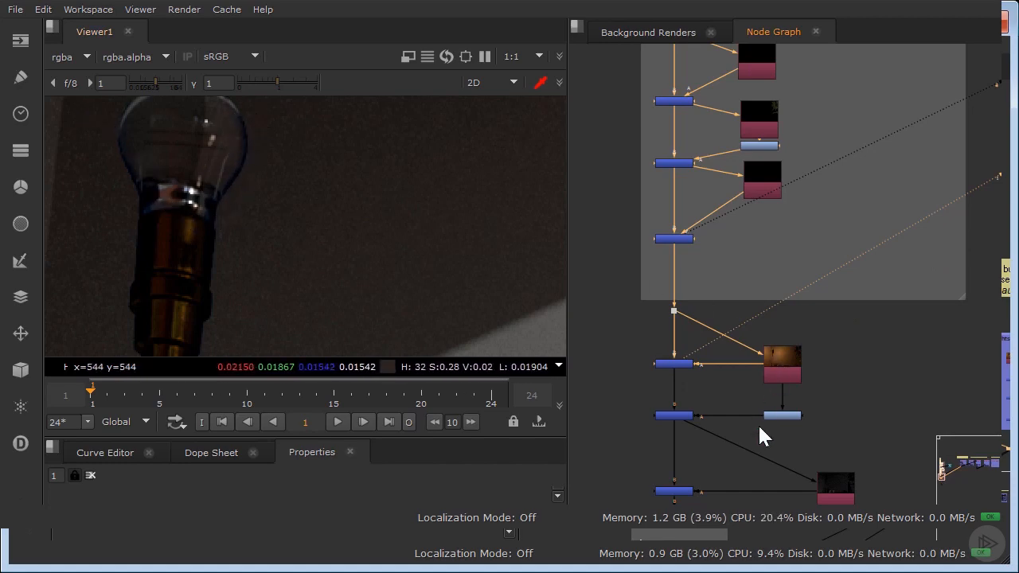
{"action": "left_click", "coordinate": [244, 133], "text": "ctrl"}
{"action": "left_click_drag", "start_coordinate": [246, 134], "coordinate": [248, 138], "text": "ctrl"}
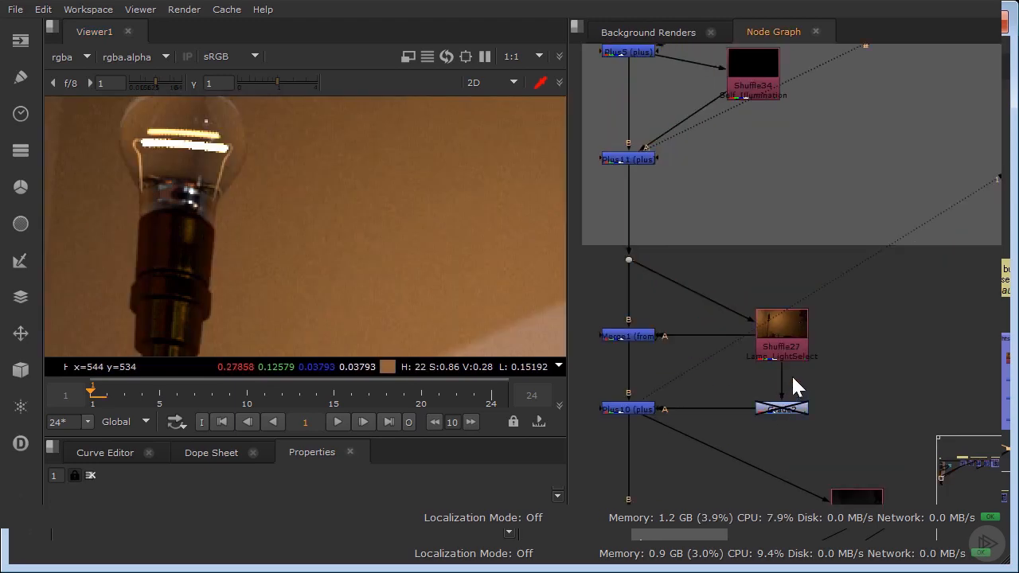
Insert a Grade node between the Lamp_LightSelect pass and the disabled Grade, try multiply 1.66, and settle on 0.63.
{"action": "key", "text": "g"}
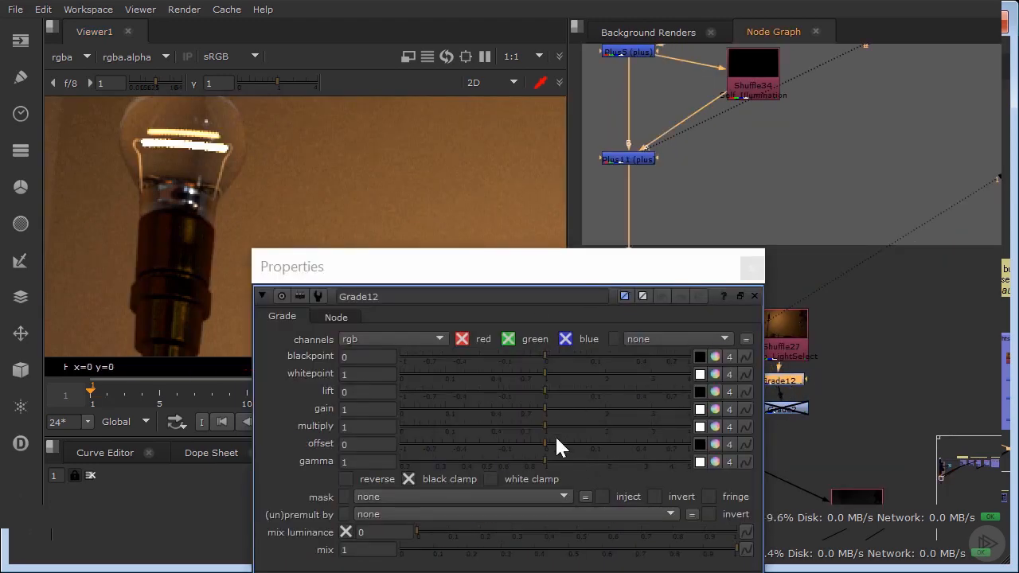
{"action": "left_click_drag", "start_coordinate": [555, 435], "coordinate": [586, 431]}
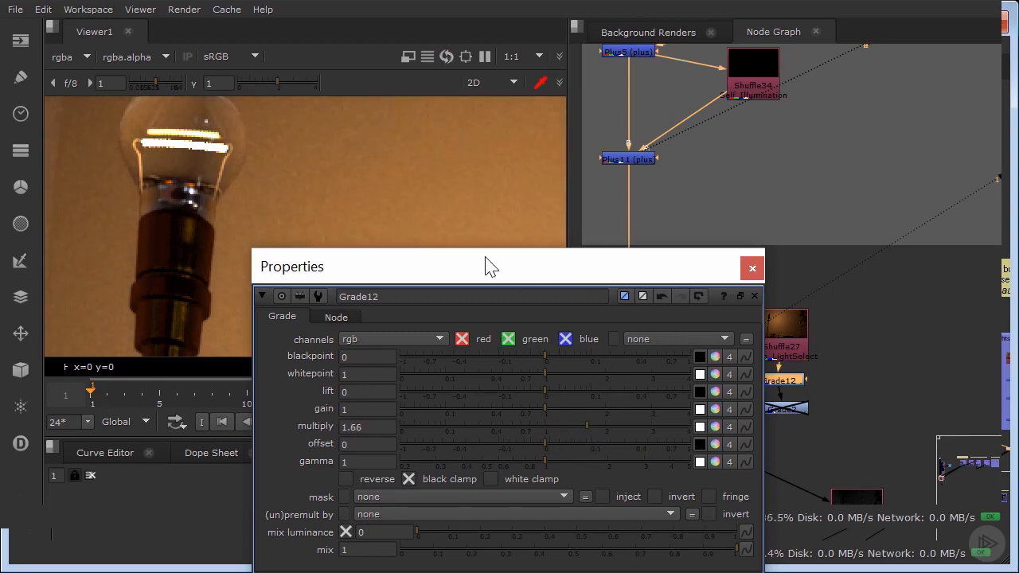
{"action": "scroll", "coordinate": [410, 173], "scroll_direction": "down", "scroll_amount": 5}
{"action": "middle_click_drag", "start_coordinate": [475, 175], "coordinate": [370, 178]}
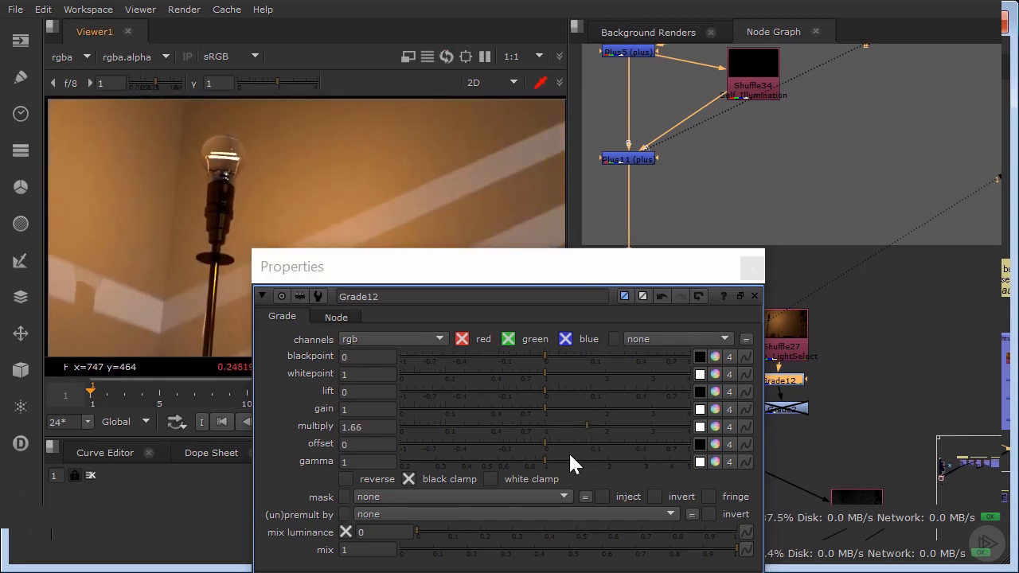
{"action": "left_click_drag", "start_coordinate": [566, 435], "coordinate": [516, 430]}
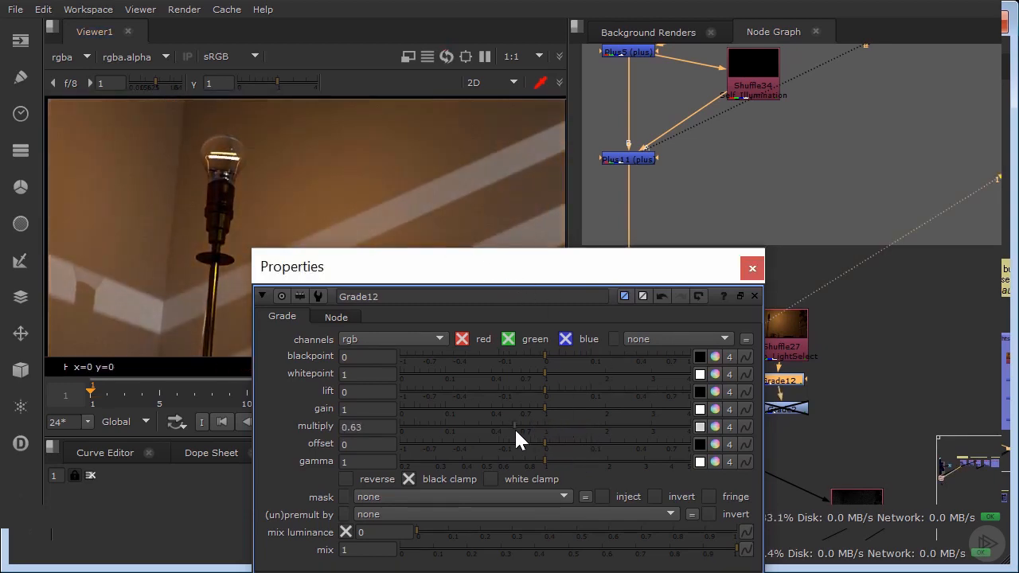
{"action": "left_click", "coordinate": [752, 269]}
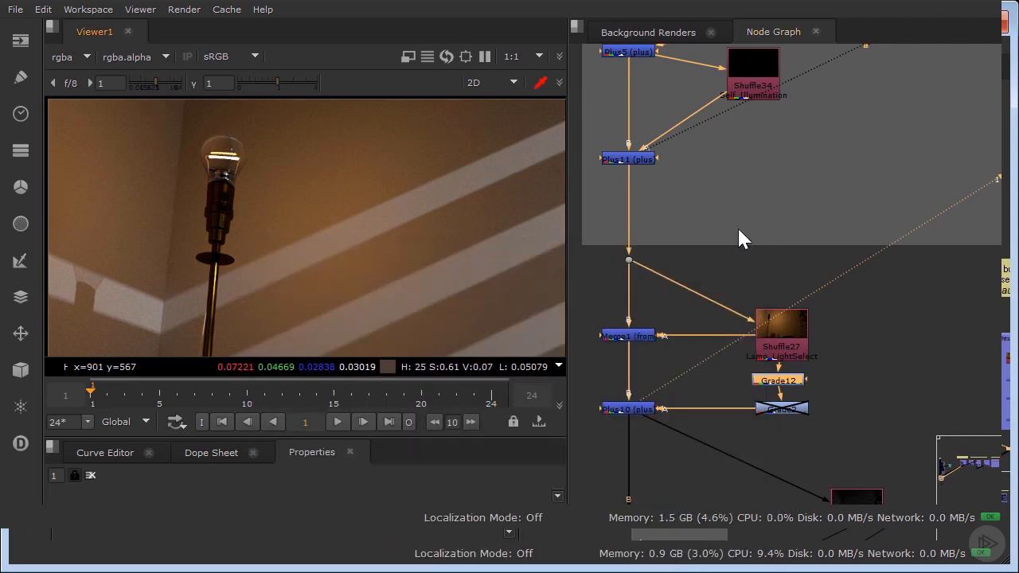
View the result at the Plus23 node that adds back the HDRIDiffuse_LightSelect pass (Shuffle33).
{"action": "scroll", "coordinate": [737, 226], "scroll_direction": "down", "scroll_amount": 5}
{"action": "middle_click_drag", "start_coordinate": [800, 111], "coordinate": [757, 250]}
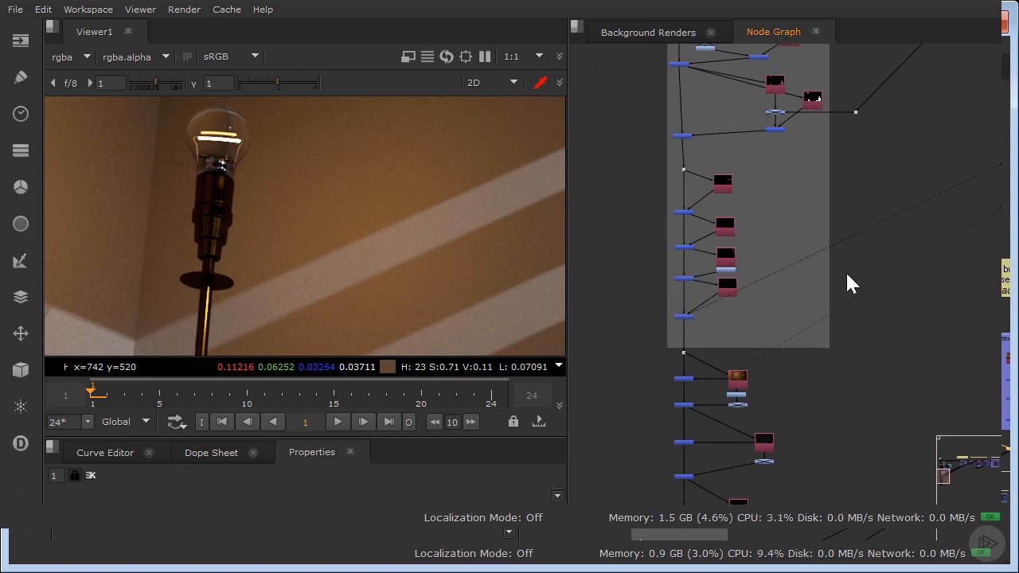
{"action": "middle_click_drag", "start_coordinate": [745, 394], "coordinate": [756, 296]}
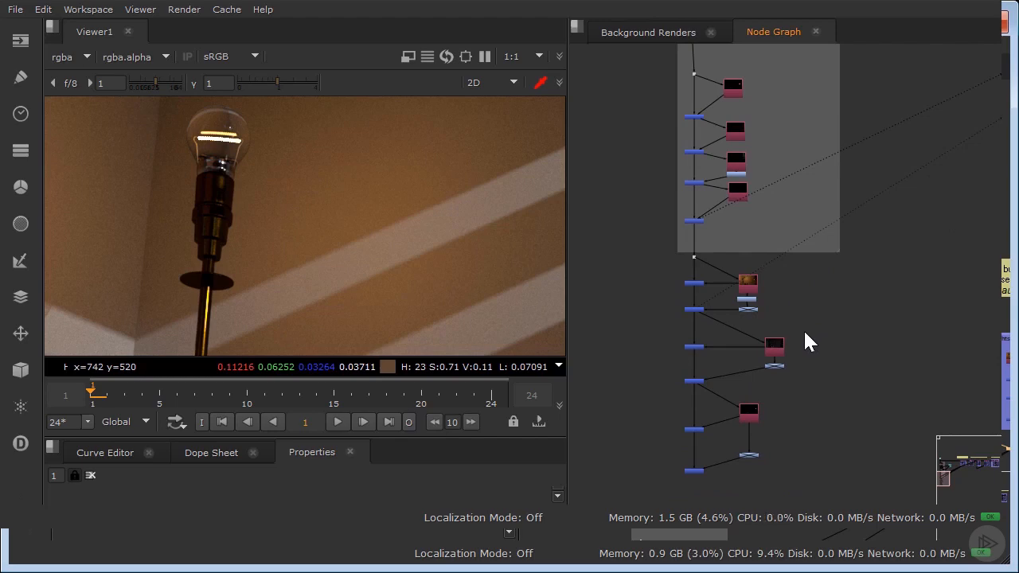
{"action": "scroll", "coordinate": [762, 301], "scroll_direction": "up", "scroll_amount": 4}
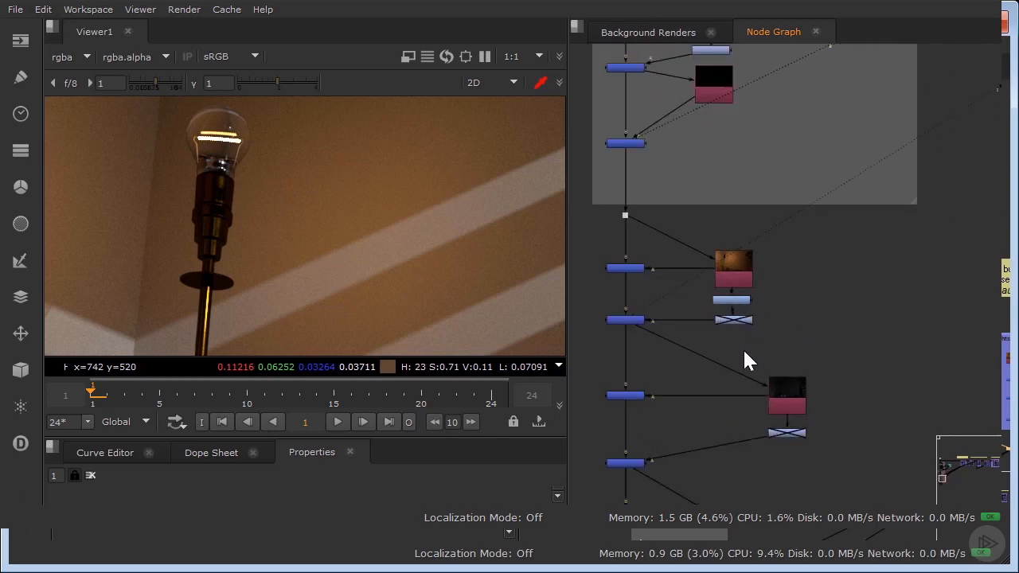
{"action": "middle_click_drag", "start_coordinate": [743, 348], "coordinate": [765, 227]}
{"action": "scroll", "coordinate": [735, 304], "scroll_direction": "up", "scroll_amount": 3}
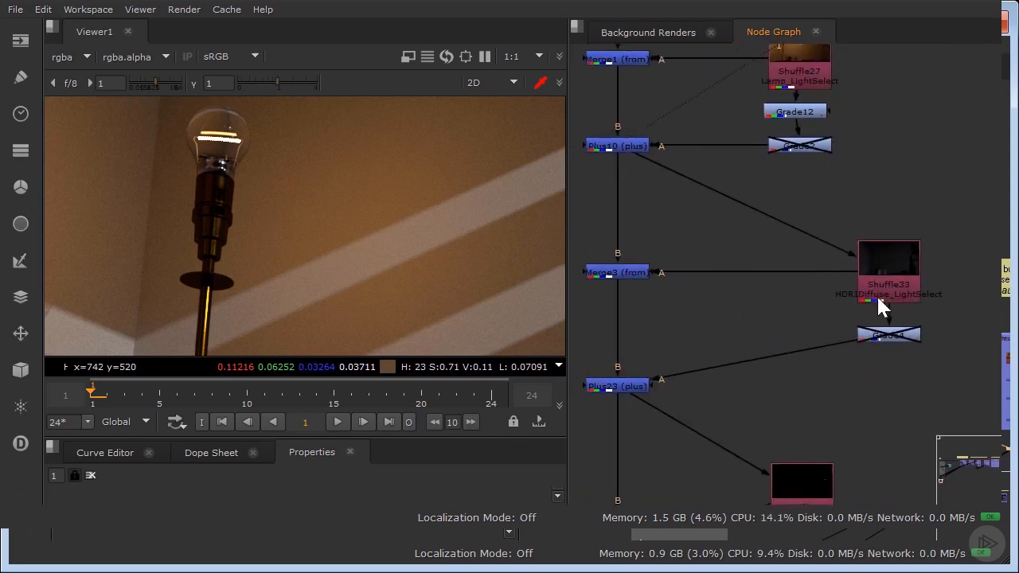
{"action": "left_click", "coordinate": [645, 389]}
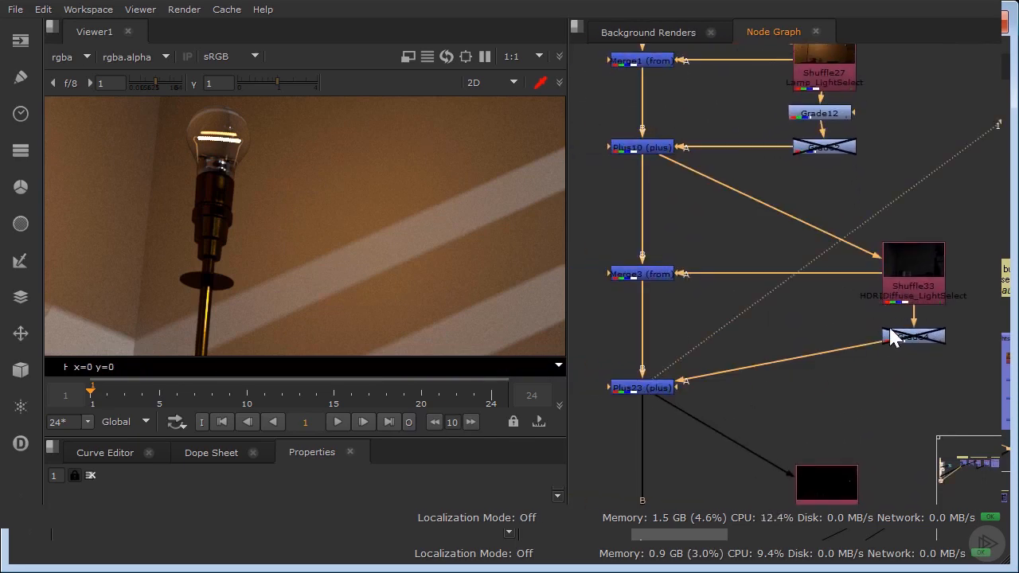
Enable the Grade4 node below the HDRIDiffuse_LightSelect pass and check its multiply setting.
{"action": "left_click", "coordinate": [913, 336]}
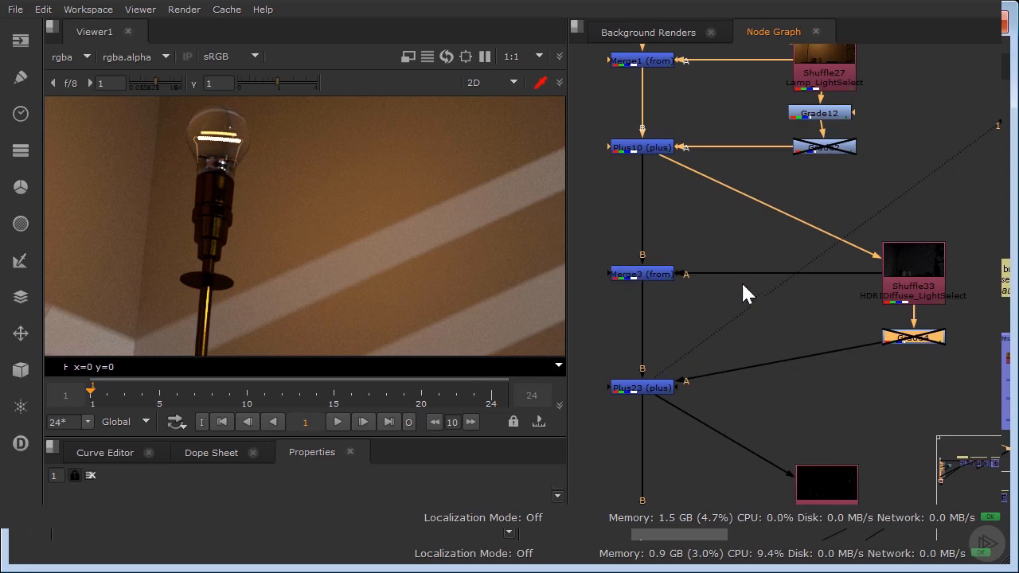
{"action": "left_click_drag", "start_coordinate": [898, 302], "coordinate": [898, 310]}
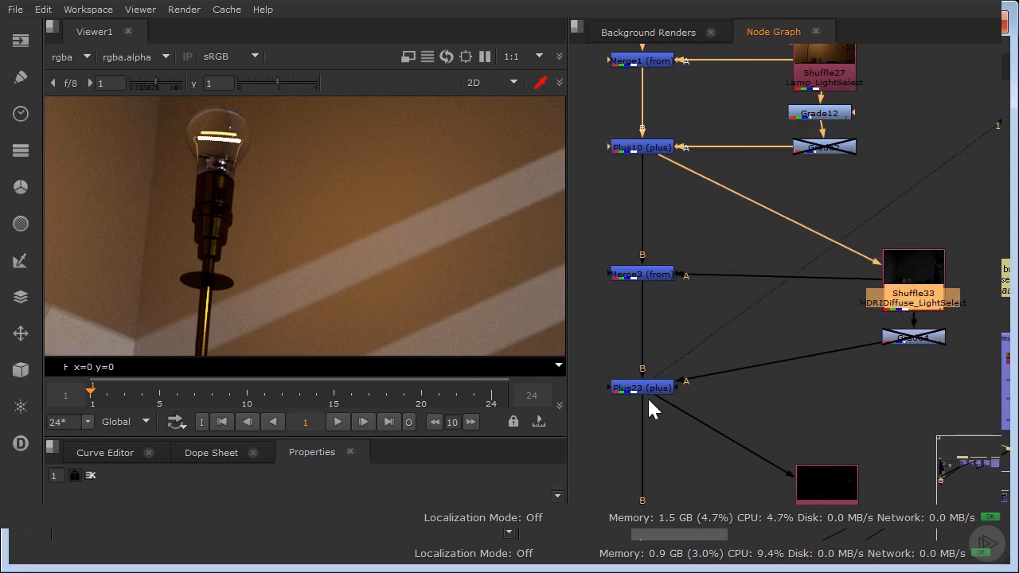
{"action": "left_click", "coordinate": [925, 342]}
{"action": "key", "text": "d"}
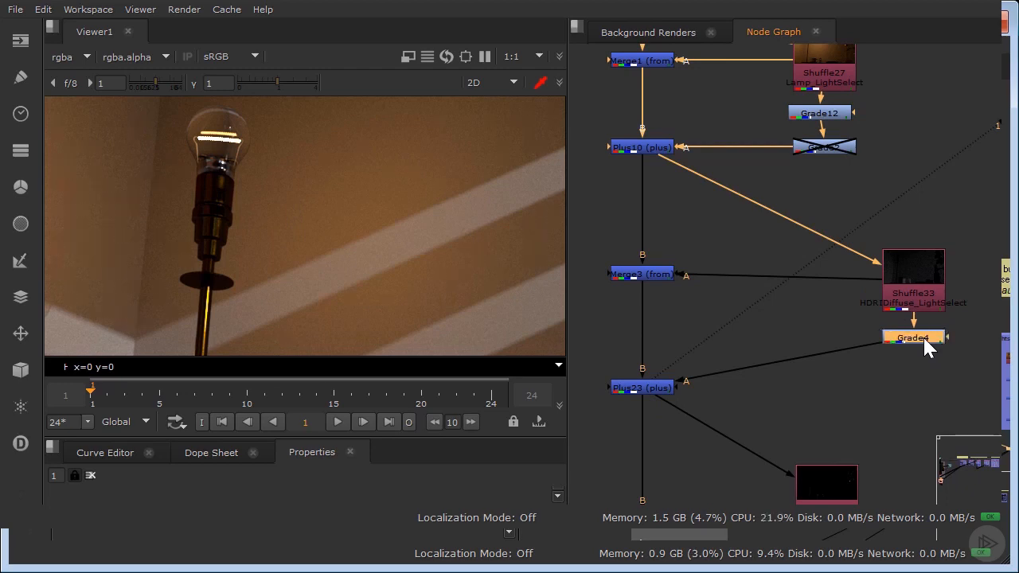
{"action": "double_click", "coordinate": [923, 336]}
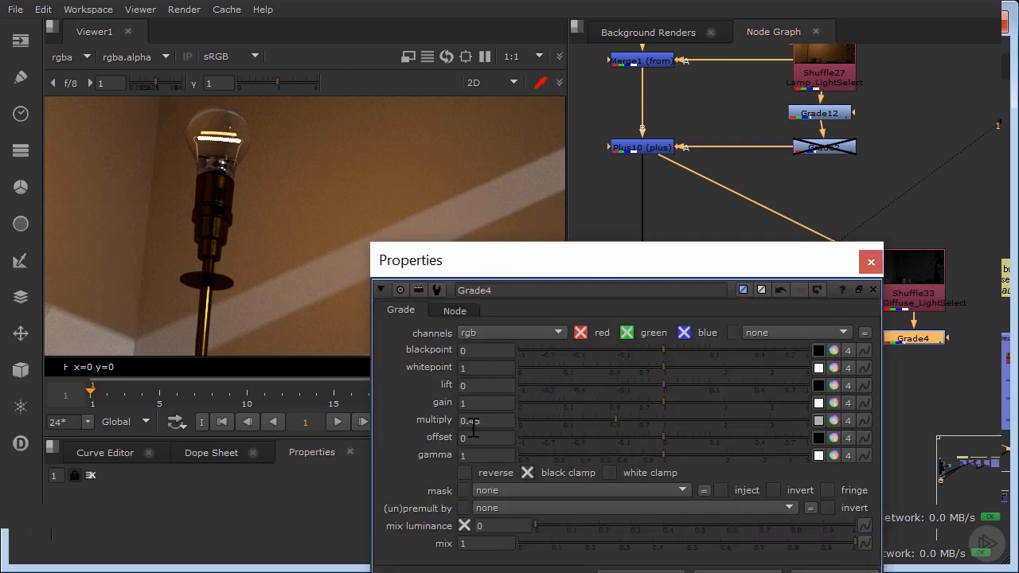
{"action": "left_click", "coordinate": [871, 262]}
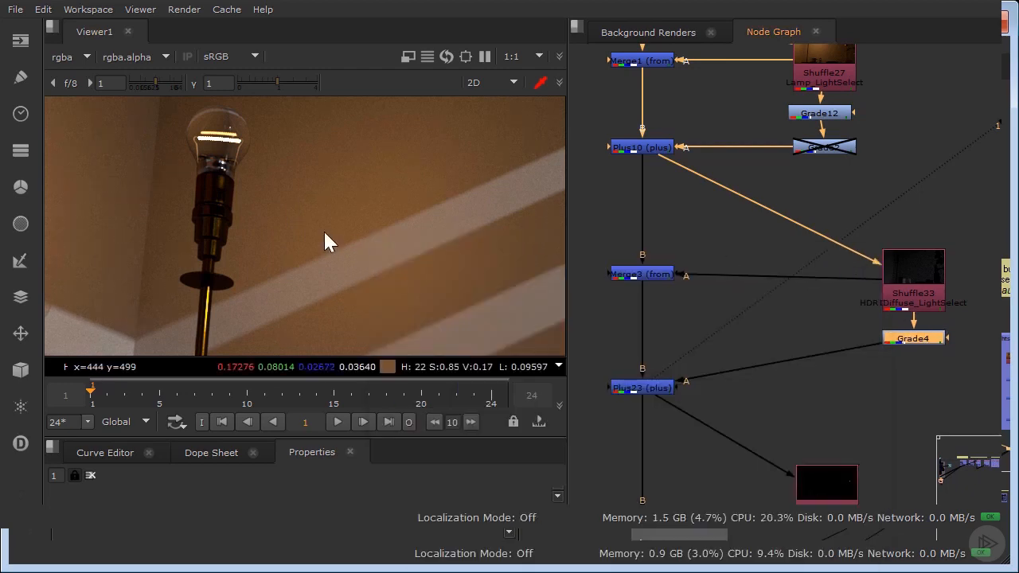
Fit the whole image in view and toggle Grade4 repeatedly to compare its effect on the HDRI diffuse light.
{"action": "key", "text": "f"}
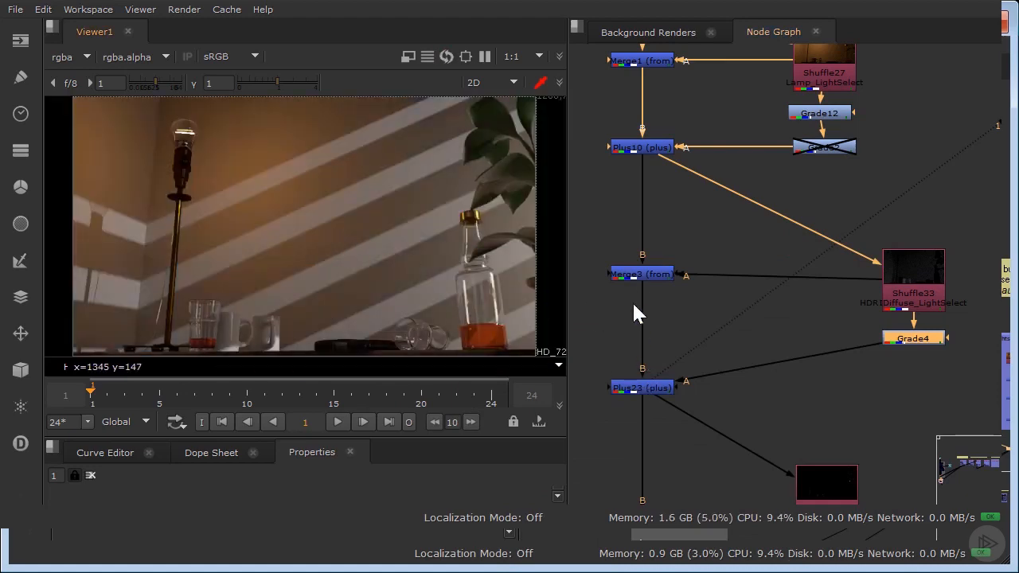
{"action": "key", "text": "d"}
{"action": "key", "text": "d"}
{"action": "key", "text": "d"}
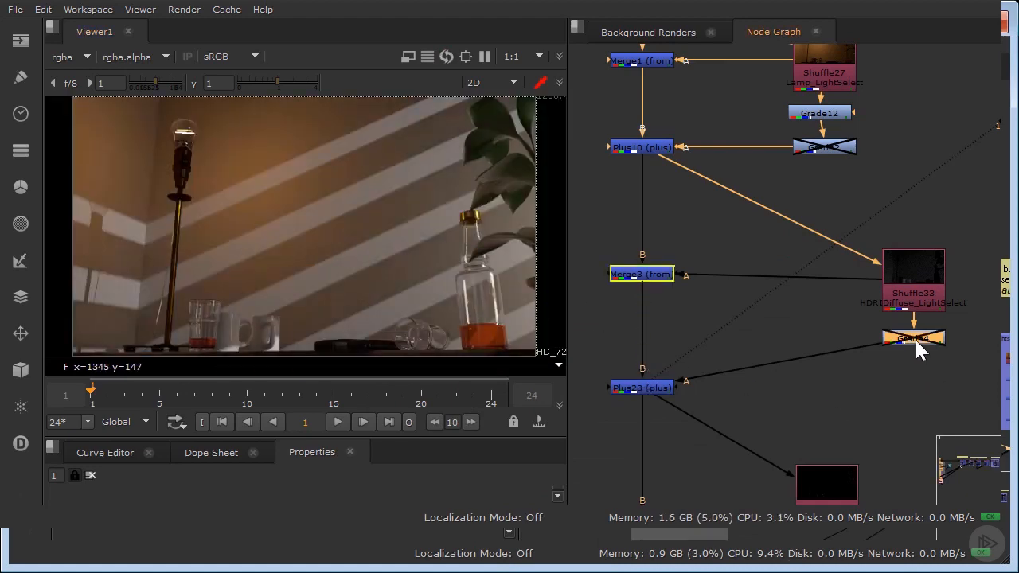
{"action": "key", "text": "d"}
{"action": "key", "text": "d"}
{"action": "key", "text": "d"}
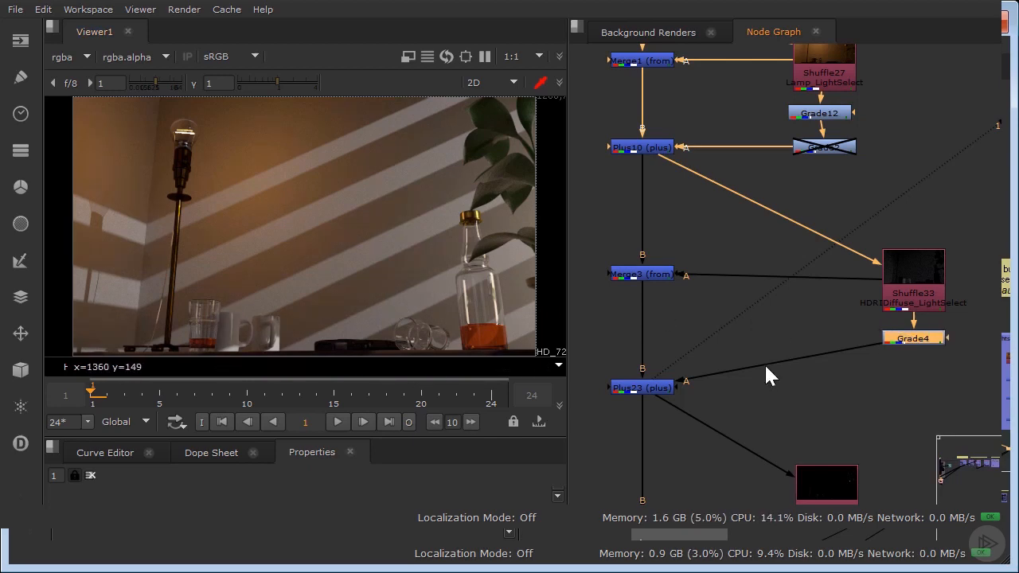
View the result at the last Merge5 (plus) node and shift the Merge4 (from) node slightly up beside Shuffle35.
{"action": "middle_click_drag", "start_coordinate": [765, 308], "coordinate": [725, 217]}
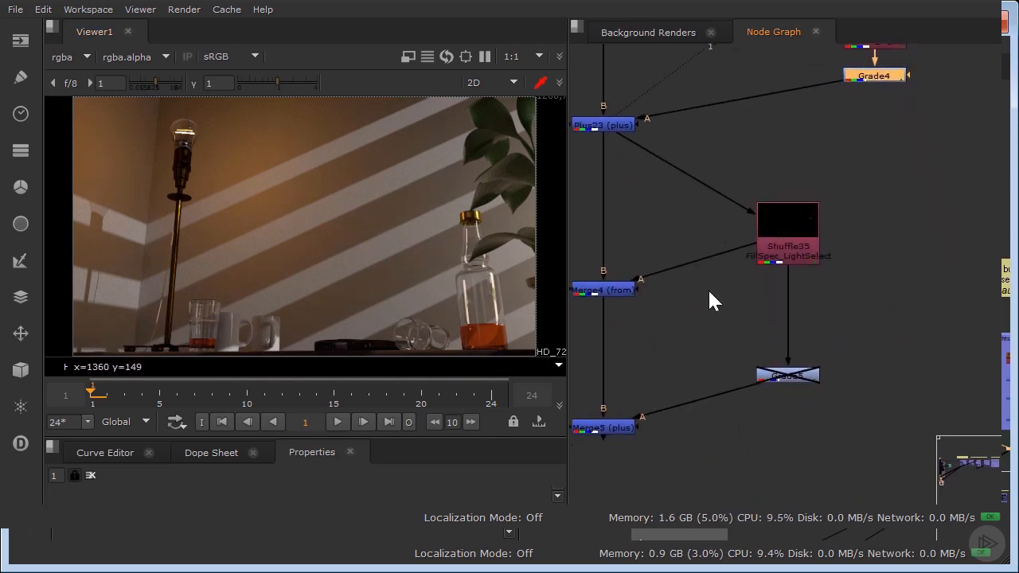
{"action": "left_click", "coordinate": [600, 427]}
{"action": "key", "text": "1"}
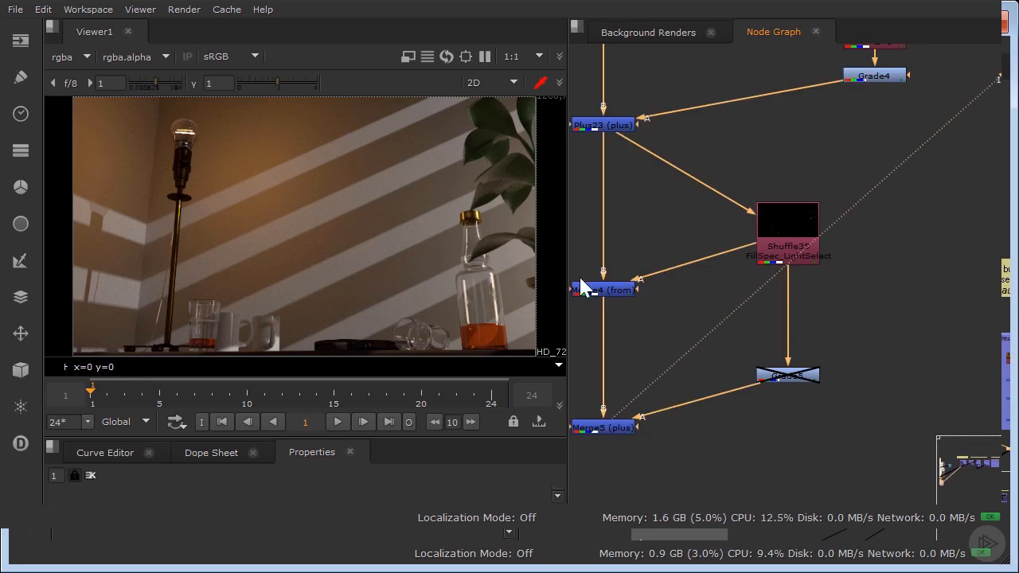
{"action": "left_click_drag", "start_coordinate": [619, 292], "coordinate": [619, 264]}
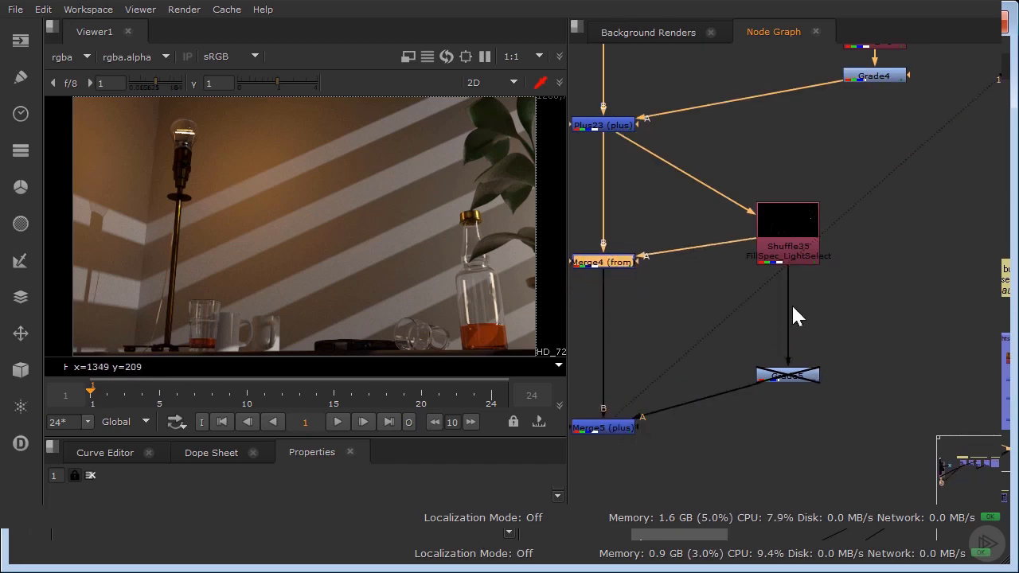
Check the multiply and gamma settings of Grade5 below the FillSpec_LightSelect pass (Shuffle35) and enable the node.
{"action": "double_click", "coordinate": [791, 373]}
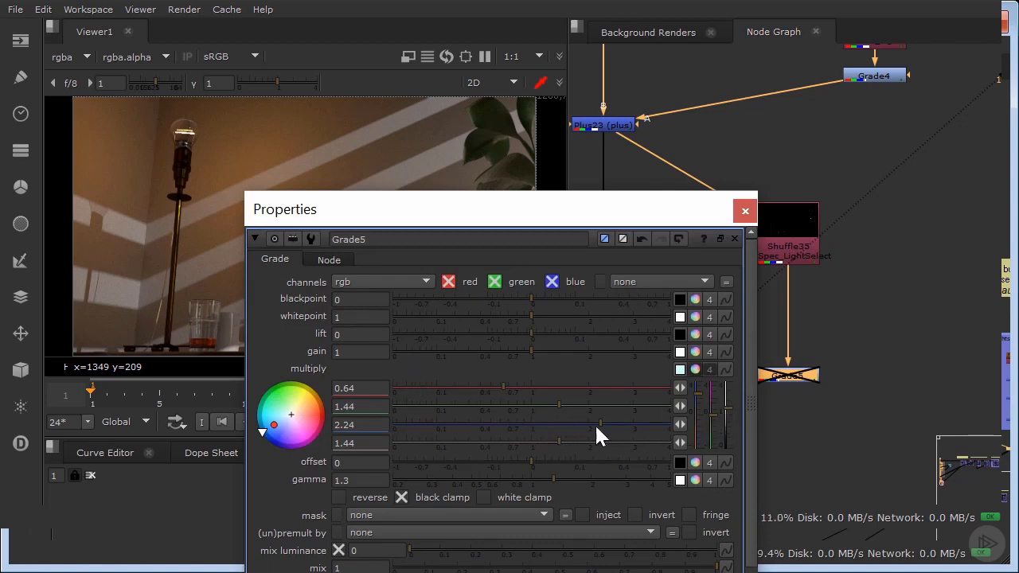
{"action": "left_click", "coordinate": [726, 217]}
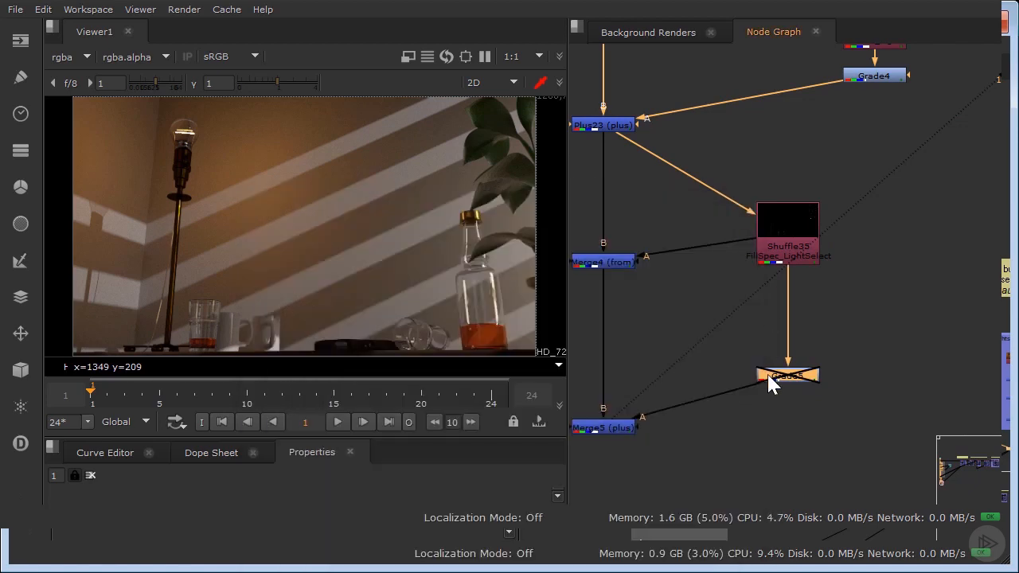
{"action": "key", "text": "d"}
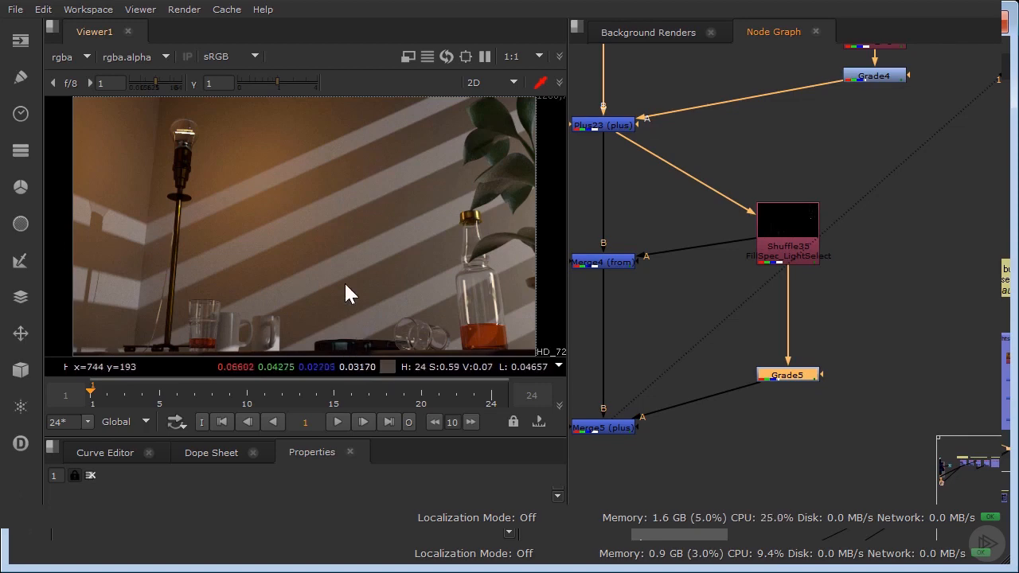